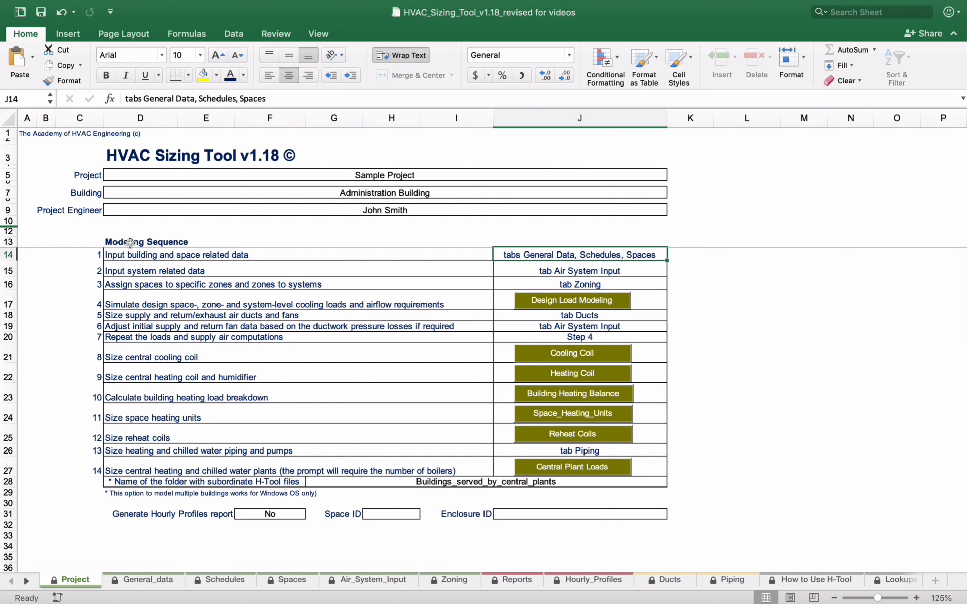
# - Review the list of modeling stages and the tabs used for building and space data on the Project sheet
pyautogui.moveTo(127, 253); pyautogui.dragTo(130, 467)
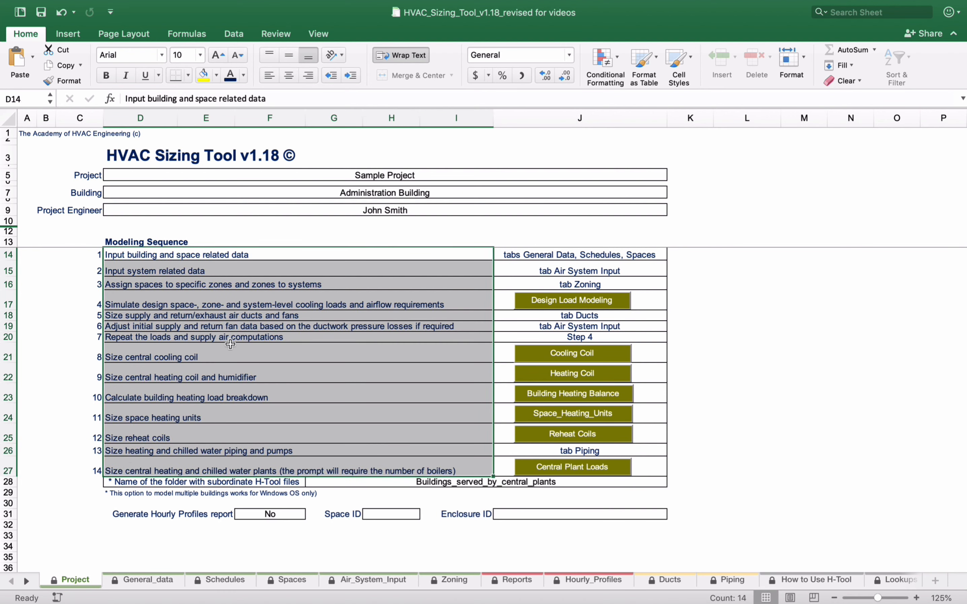
pyautogui.click(187, 253)
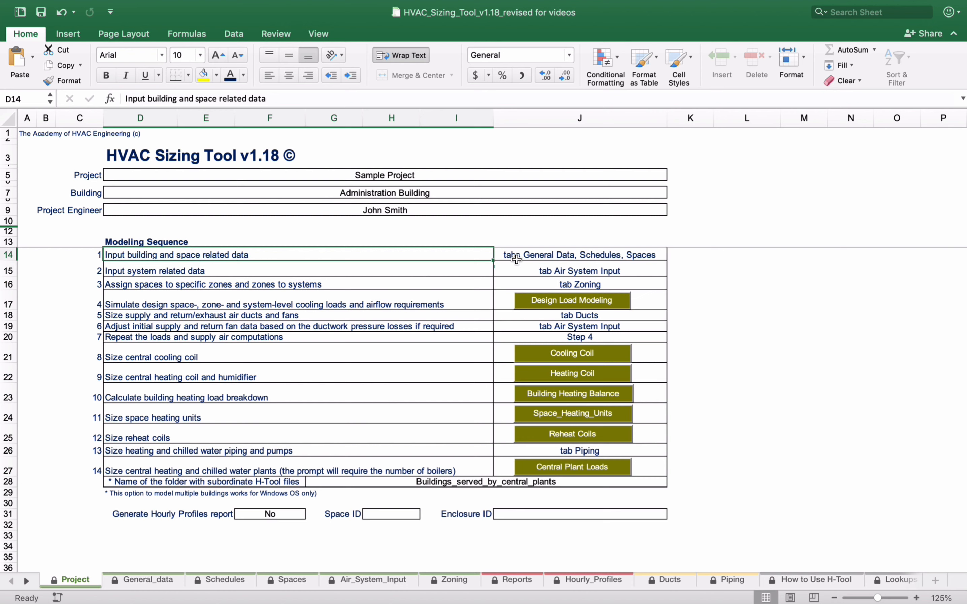
pyautogui.click(614, 257)
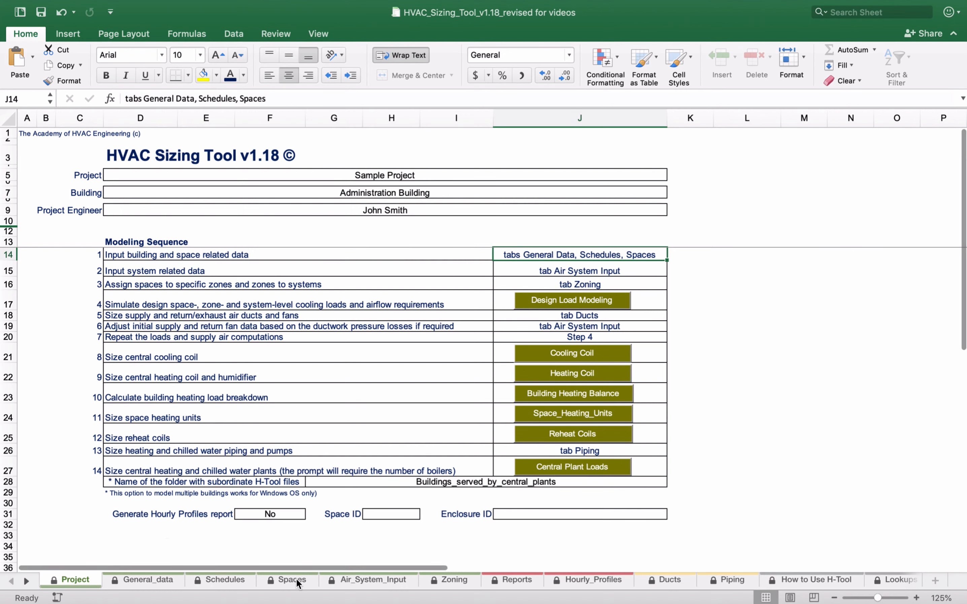
# - Examine the design weather conditions for the location on the General_data sheet
pyautogui.click(152, 580)
pyautogui.scroll(20, 255, 367)
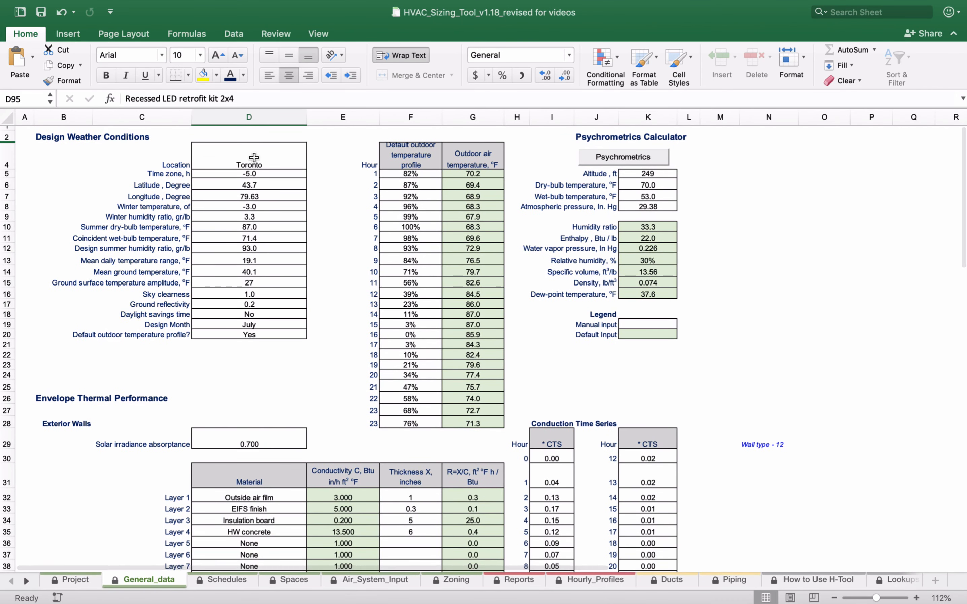
pyautogui.moveTo(249, 162); pyautogui.dragTo(255, 339)
# - Review the material layers of the exterior walls and the roof under Envelope Thermal Performance
pyautogui.scroll(-6, 255, 382)
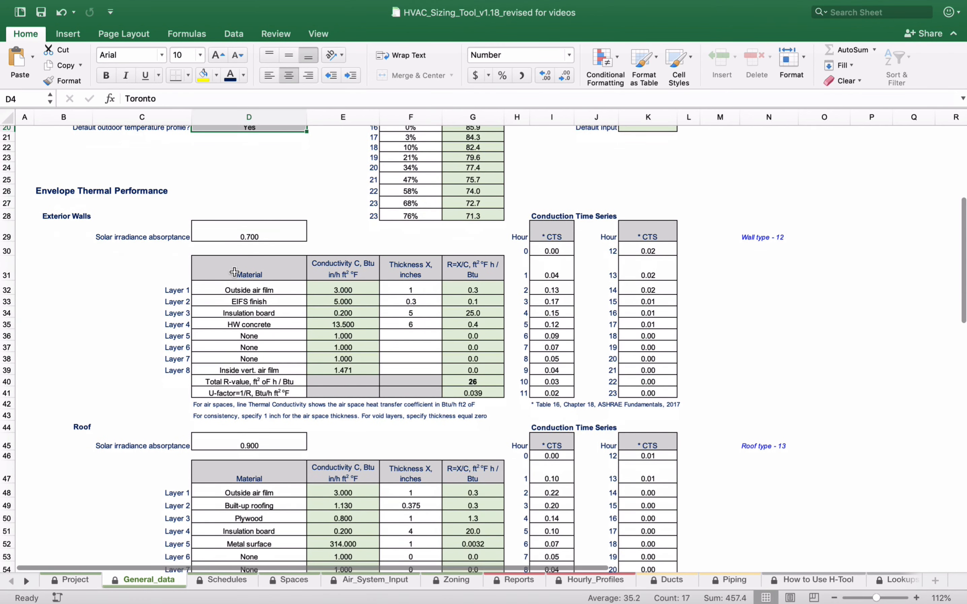
pyautogui.moveTo(231, 266); pyautogui.dragTo(468, 391)
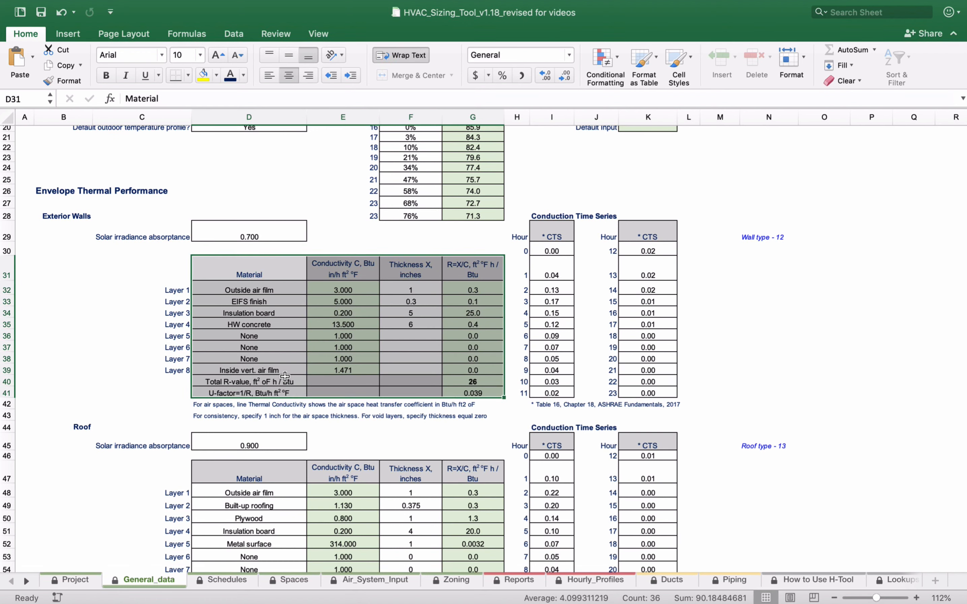
pyautogui.click(256, 301)
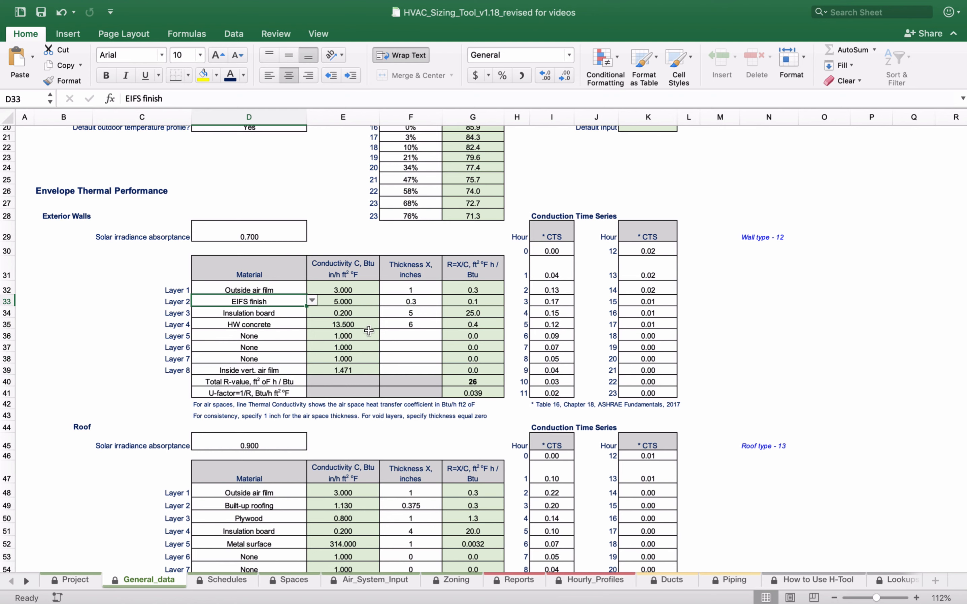
pyautogui.scroll(-6, 409, 351)
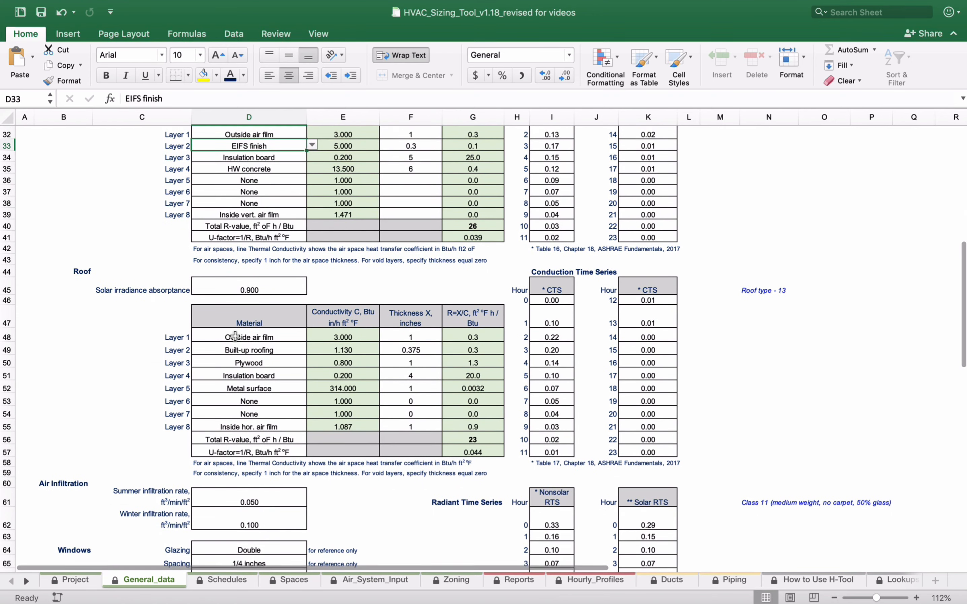
pyautogui.moveTo(225, 339); pyautogui.dragTo(424, 428)
# - Review the window properties and the foundation wall construction of the floor slab on grade
pyautogui.scroll(-10, 413, 393)
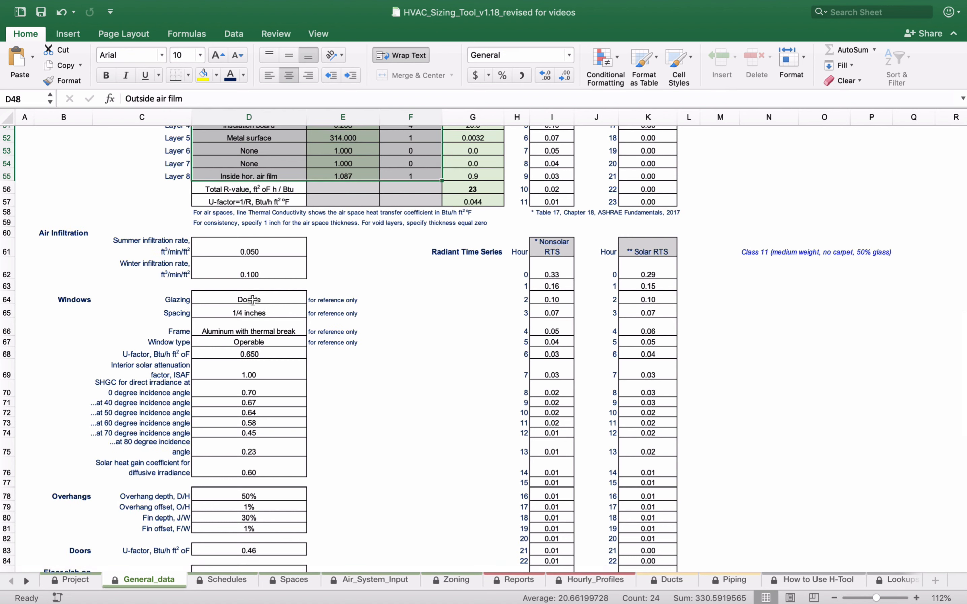
pyautogui.moveTo(253, 299); pyautogui.dragTo(250, 472)
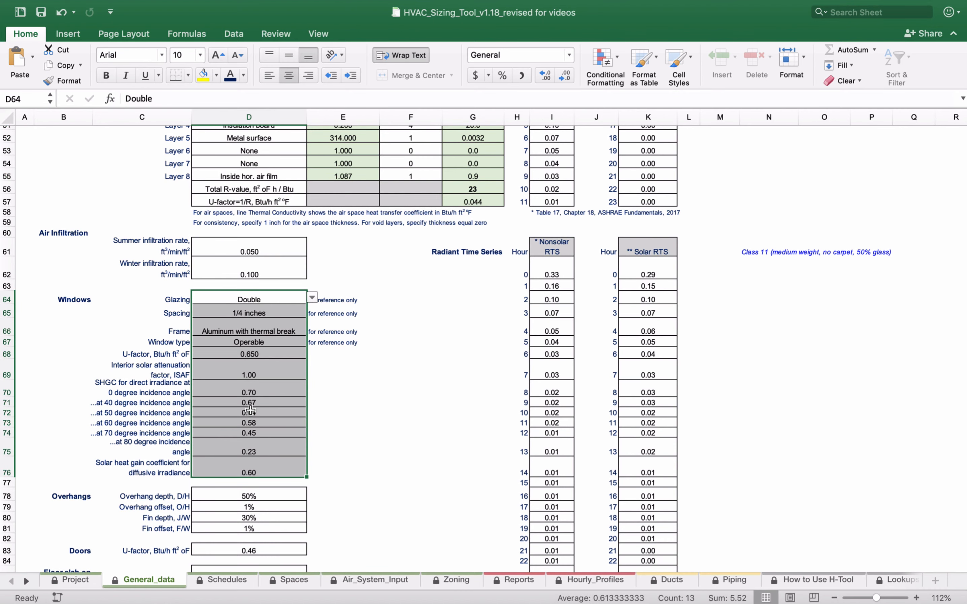
pyautogui.scroll(-6, 250, 410)
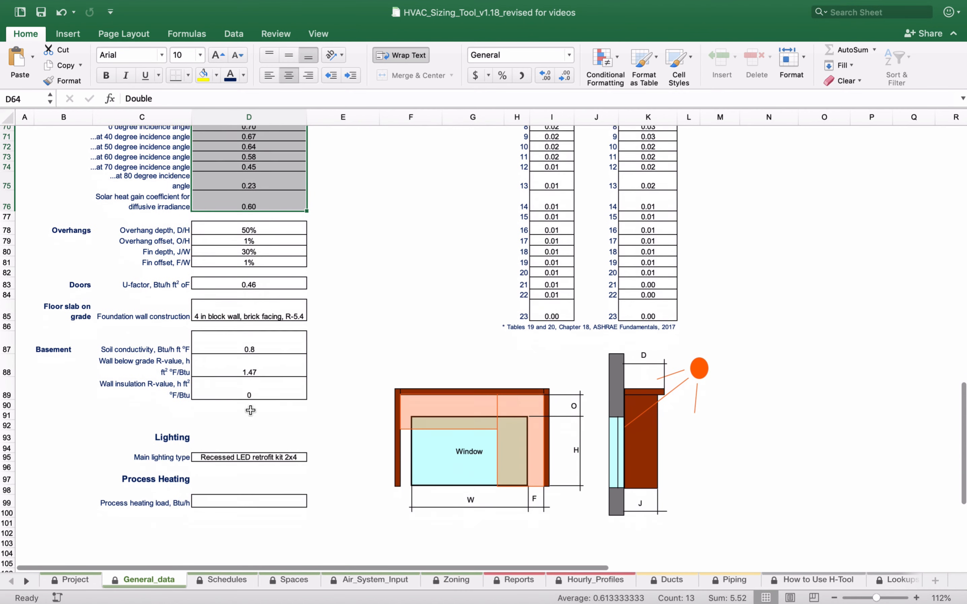
pyautogui.scroll(-2, 250, 410)
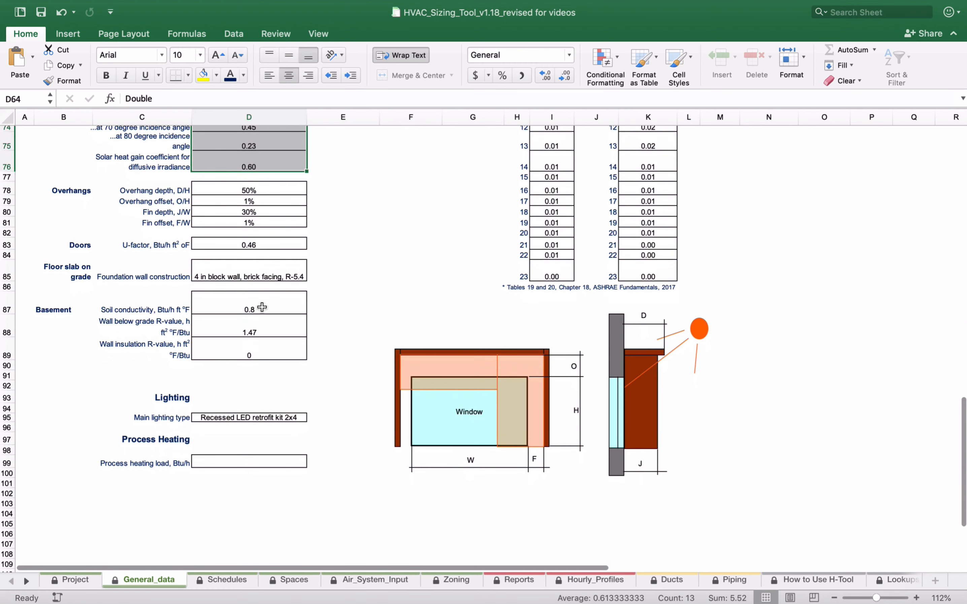
pyautogui.click(261, 273)
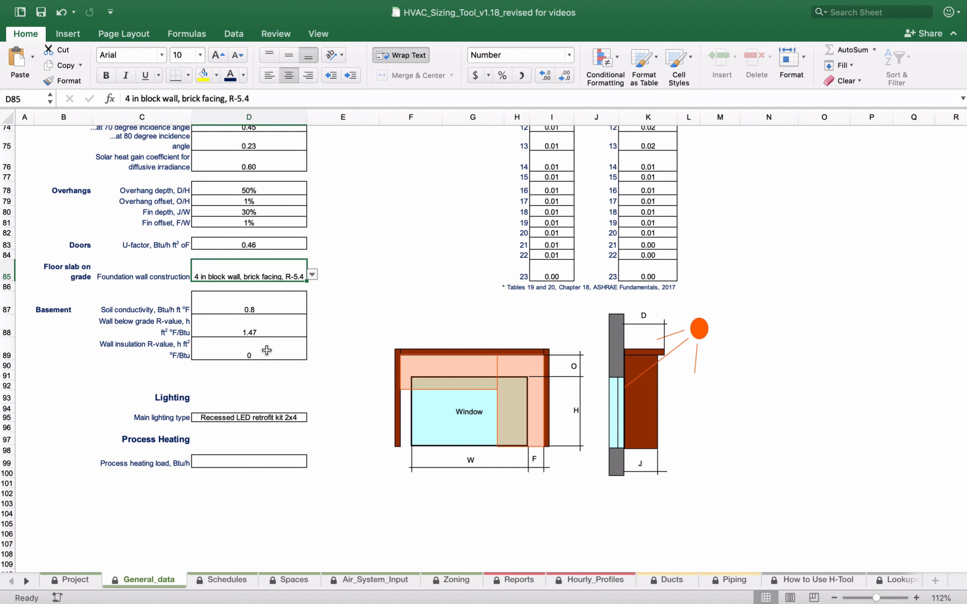
# - Set the main lighting type to Recessed high efficiency LED troffer
pyautogui.click(267, 417)
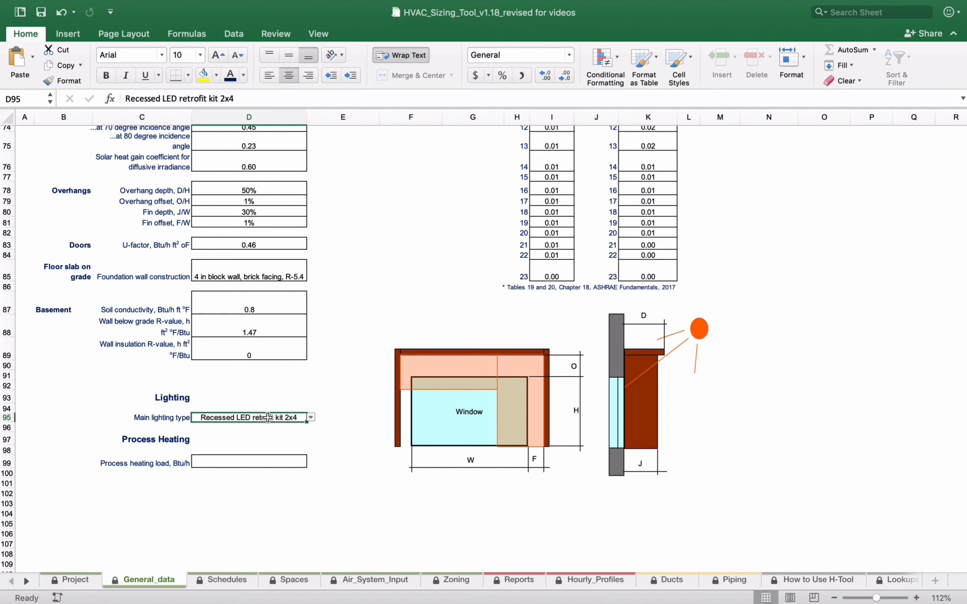
pyautogui.click(311, 418)
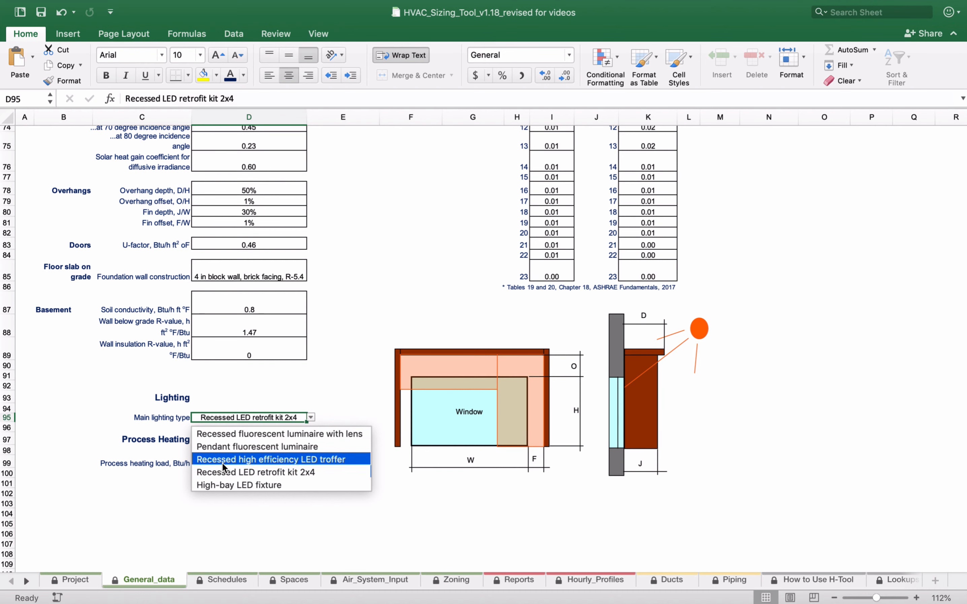
pyautogui.click(290, 461)
pyautogui.click(322, 443)
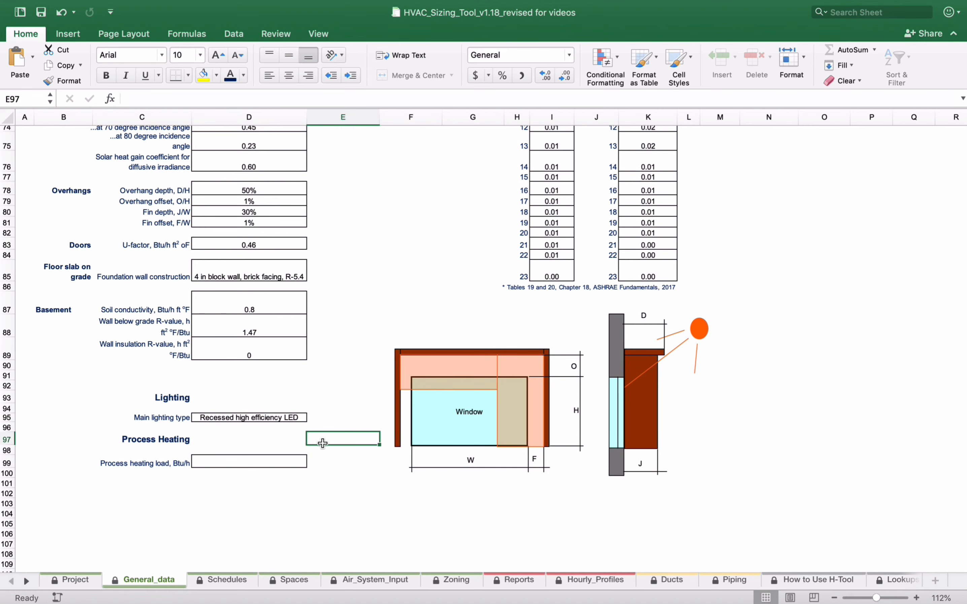
# - Examine the occupancy and lighting schedules on the Schedules sheet
pyautogui.click(227, 581)
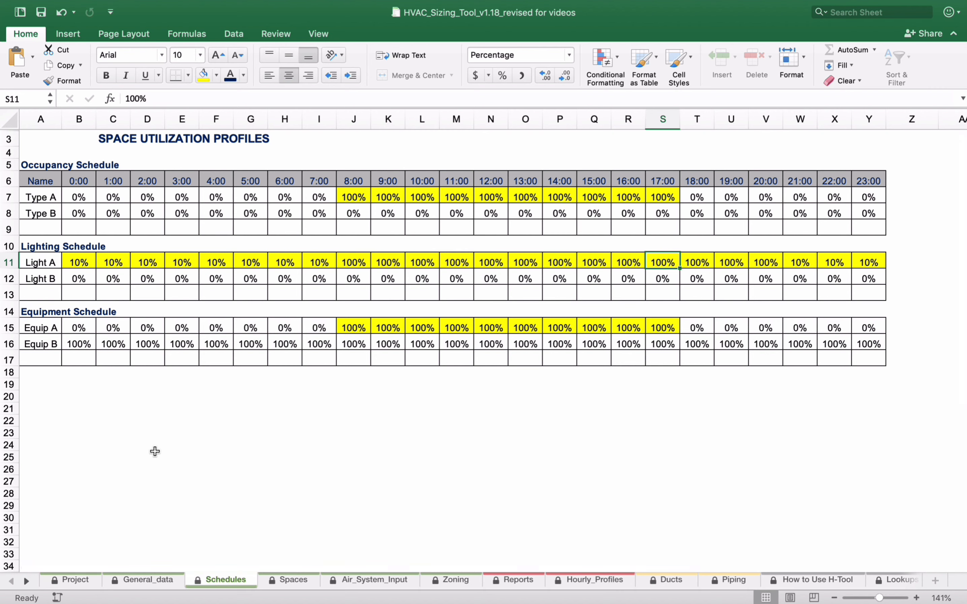
pyautogui.click(362, 199)
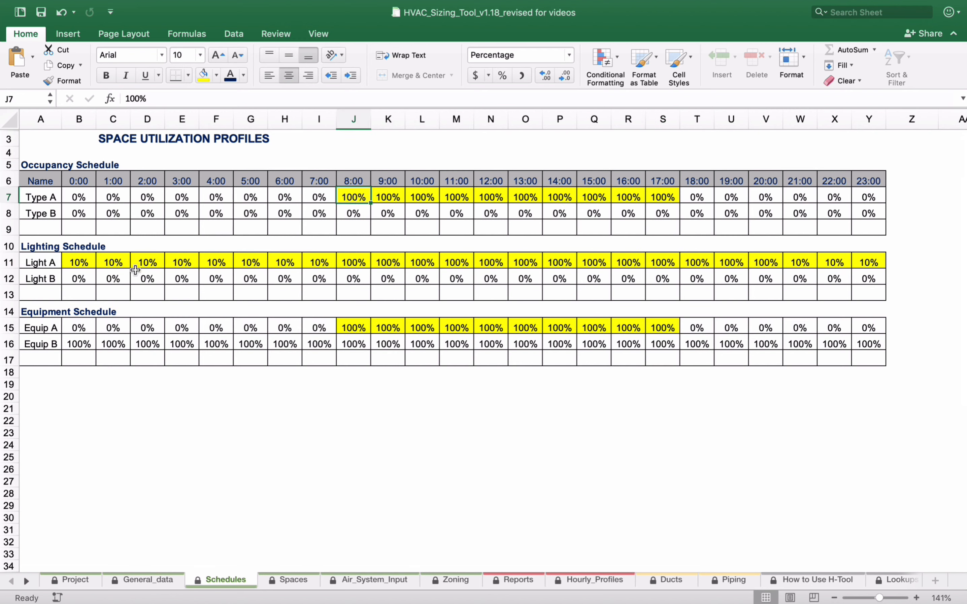
pyautogui.click(41, 247)
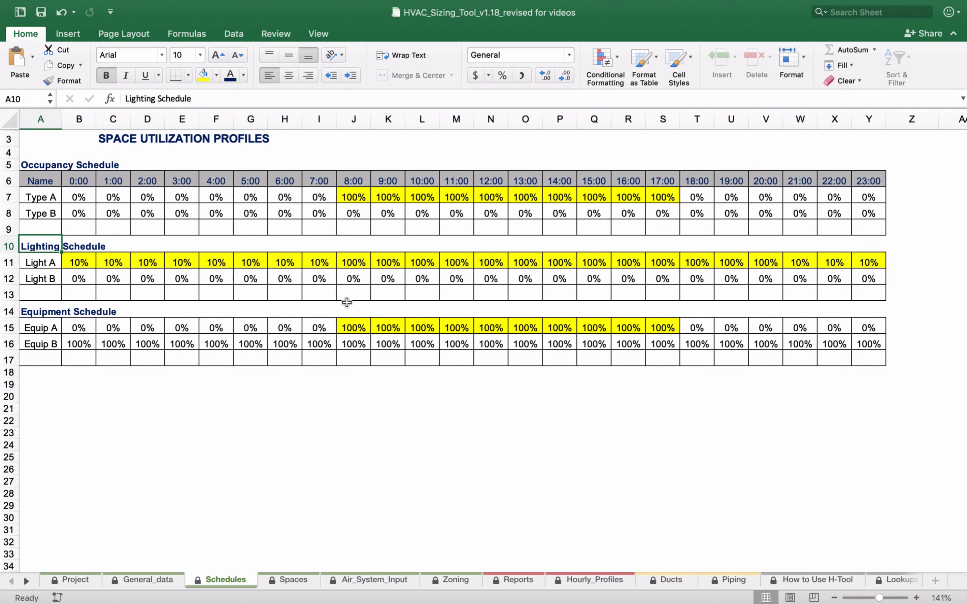
# - Highlight the entire Office 103 row on the Spaces sheet with a yellow fill
pyautogui.click(290, 581)
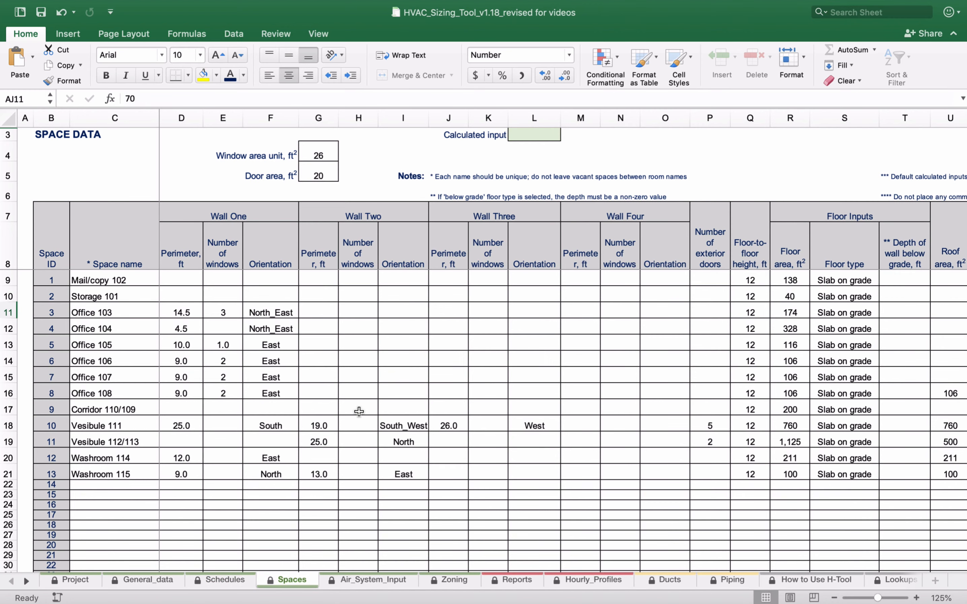
pyautogui.hscroll(4, 400, 387)
pyautogui.hscroll(-4, 442, 362)
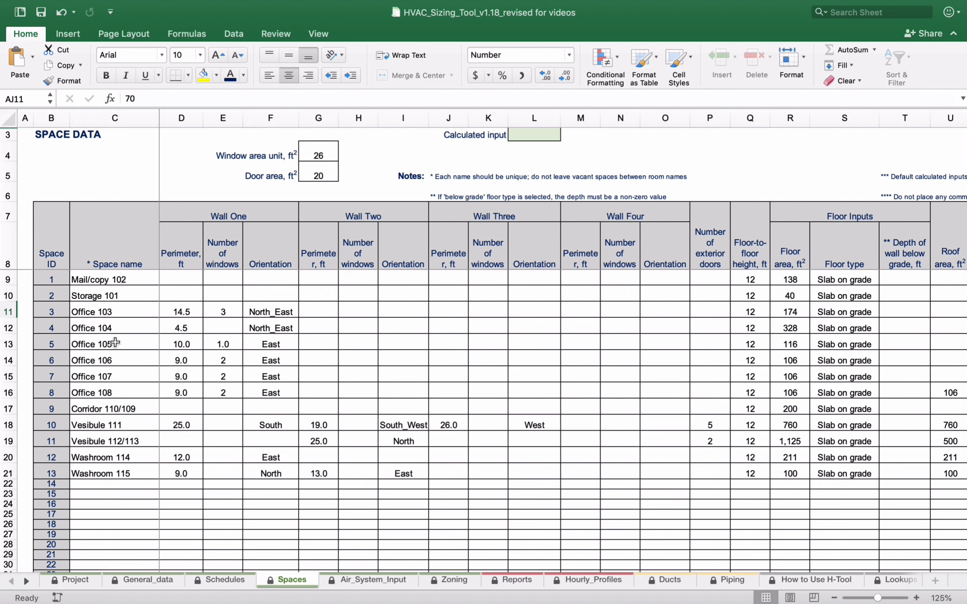
pyautogui.click(8, 312)
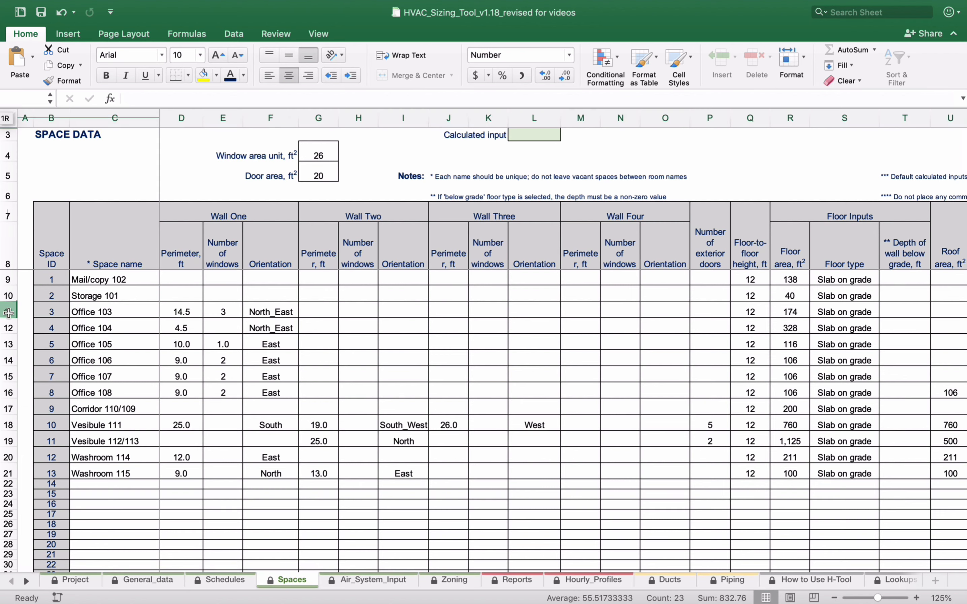
pyautogui.click(203, 75)
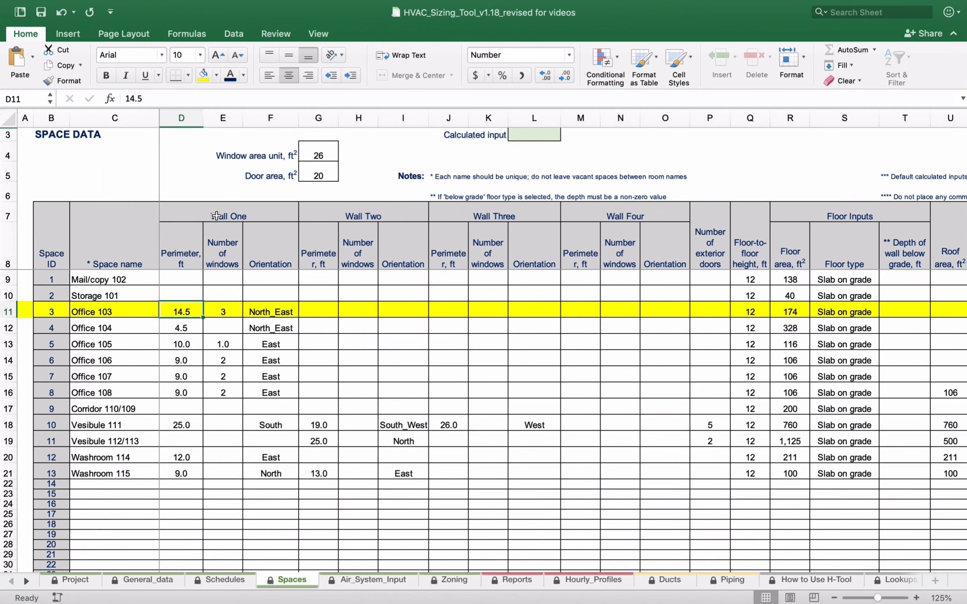
# - Review Office 103's wall inputs, floor-to-floor height and floor area
pyautogui.click(228, 310)
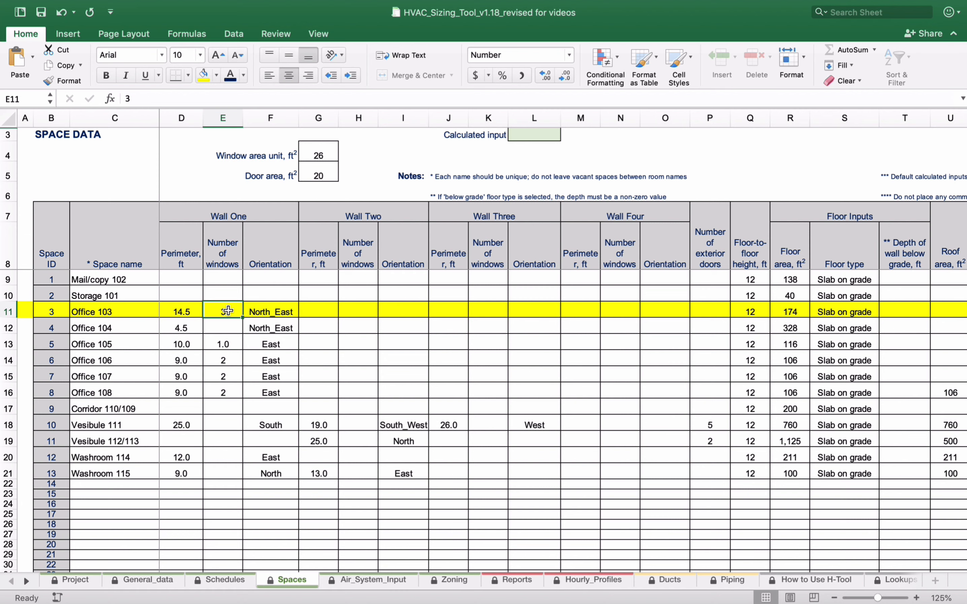
pyautogui.click(276, 311)
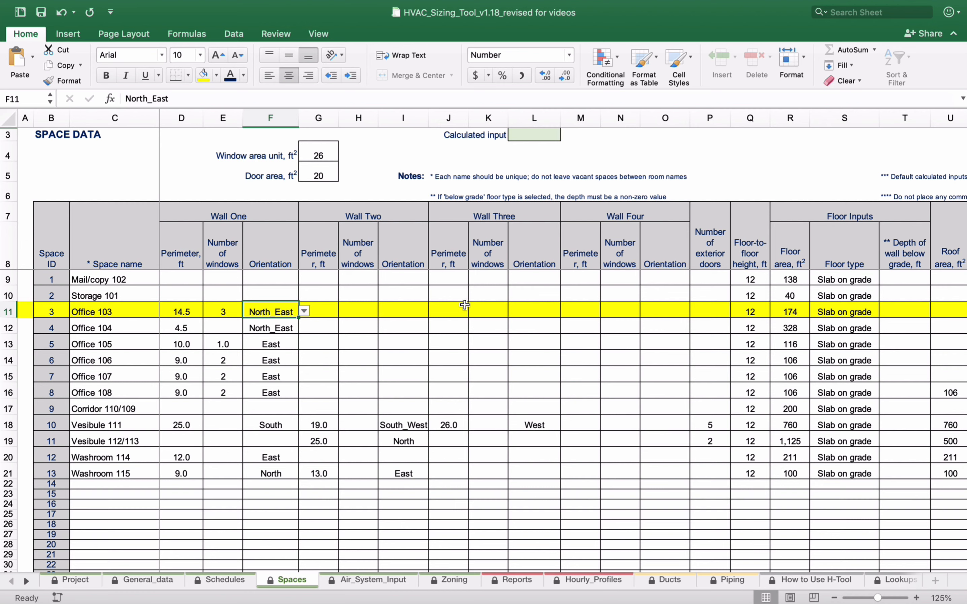
pyautogui.click(675, 311)
pyautogui.hscroll(5, 675, 311)
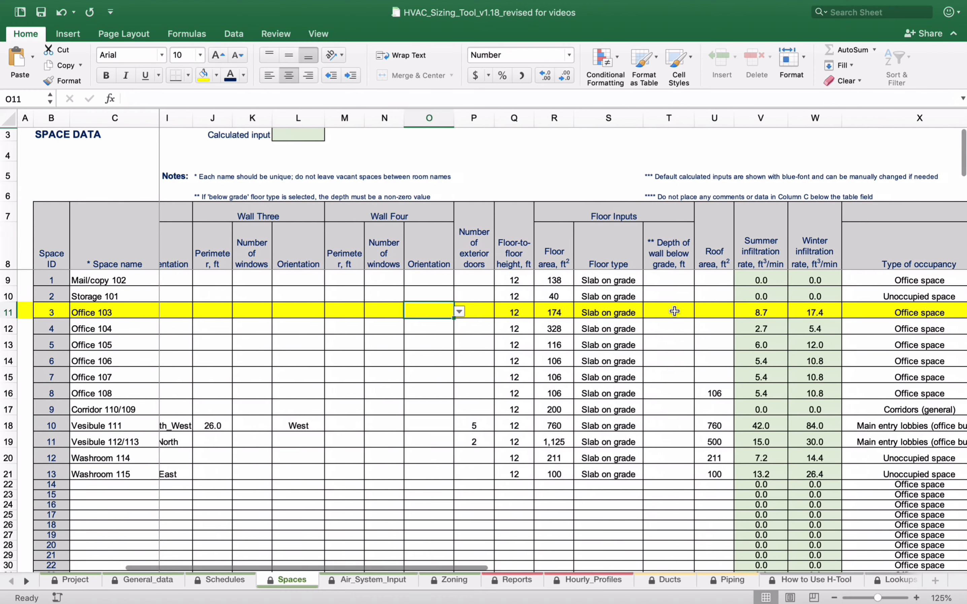
pyautogui.click(484, 313)
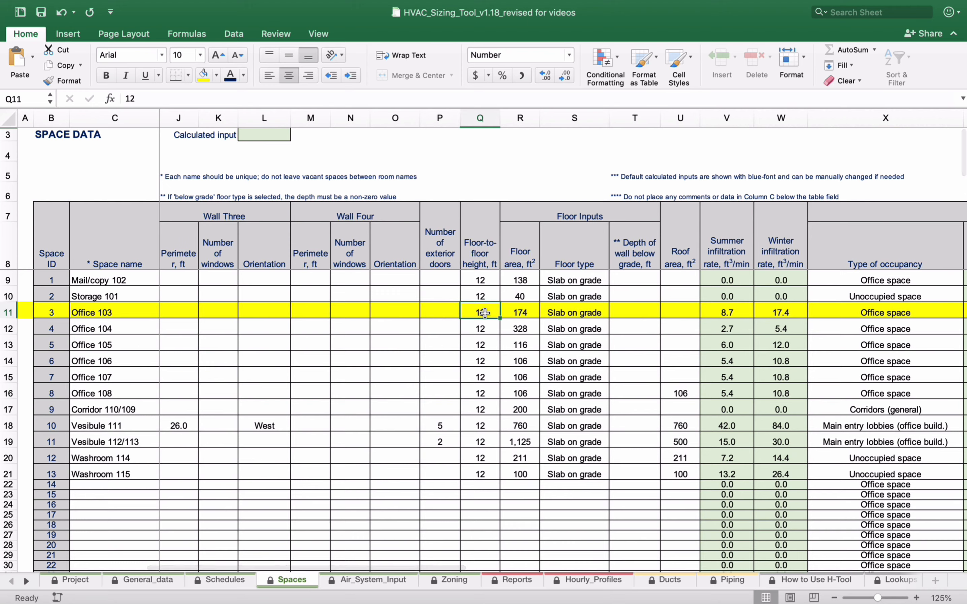
pyautogui.click(519, 313)
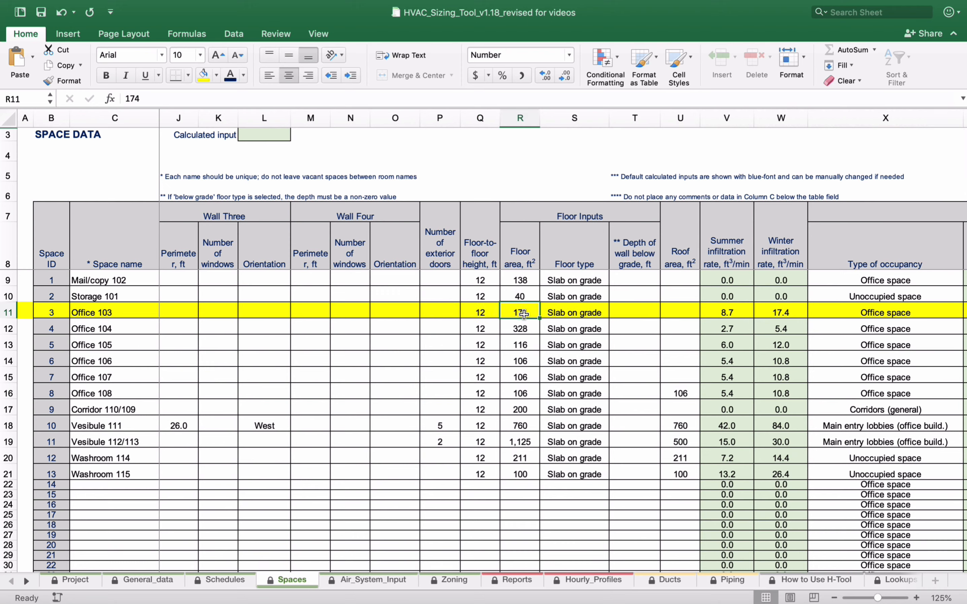
# - Select Slab on grade as the floor type for Office 103
pyautogui.click(594, 313)
pyautogui.click(613, 312)
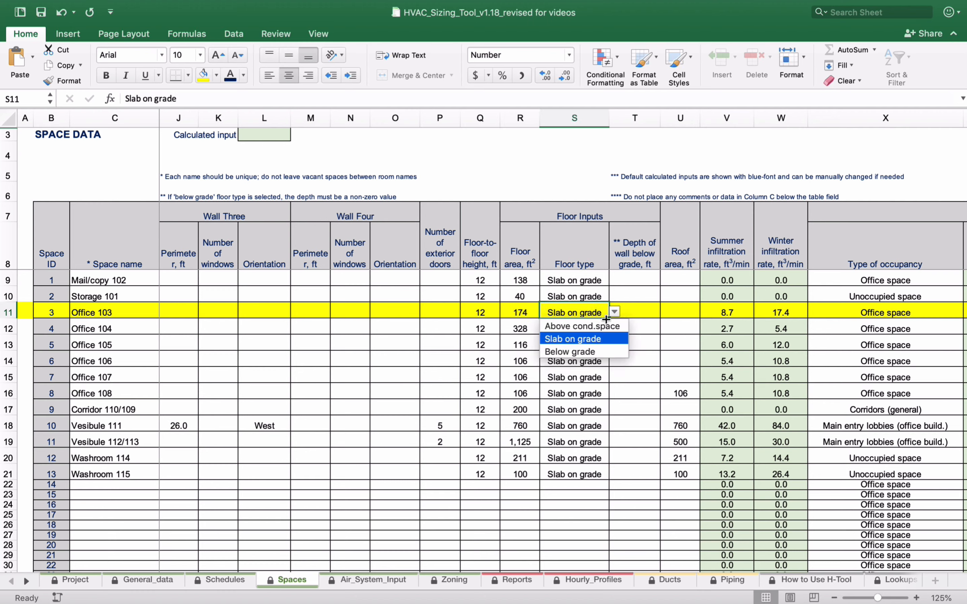
pyautogui.click(596, 345)
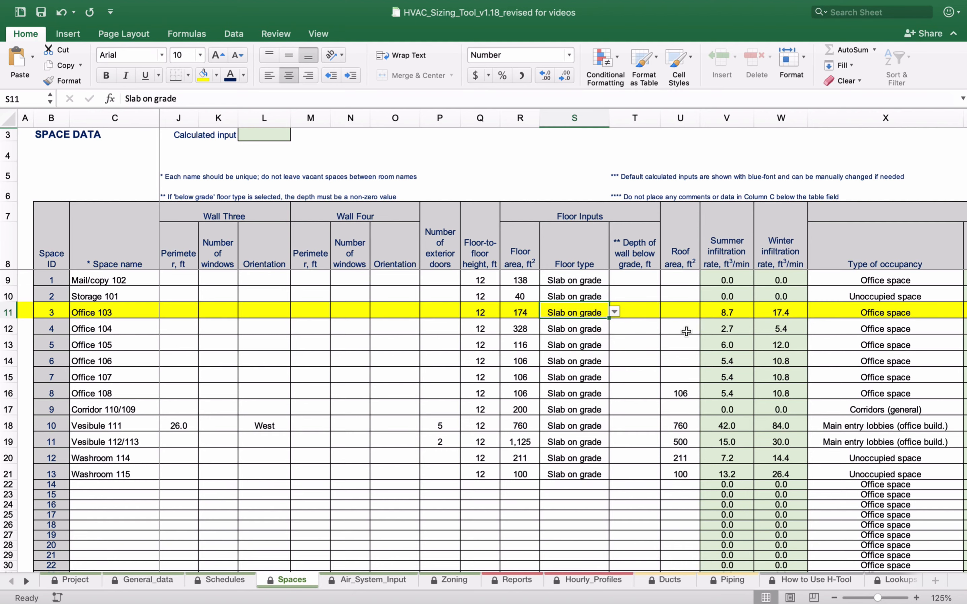
# - Examine Office 103's internal heat gain inputs: occupancy type, people, lighting power density and occupant activity level
pyautogui.hscroll(10, 686, 330)
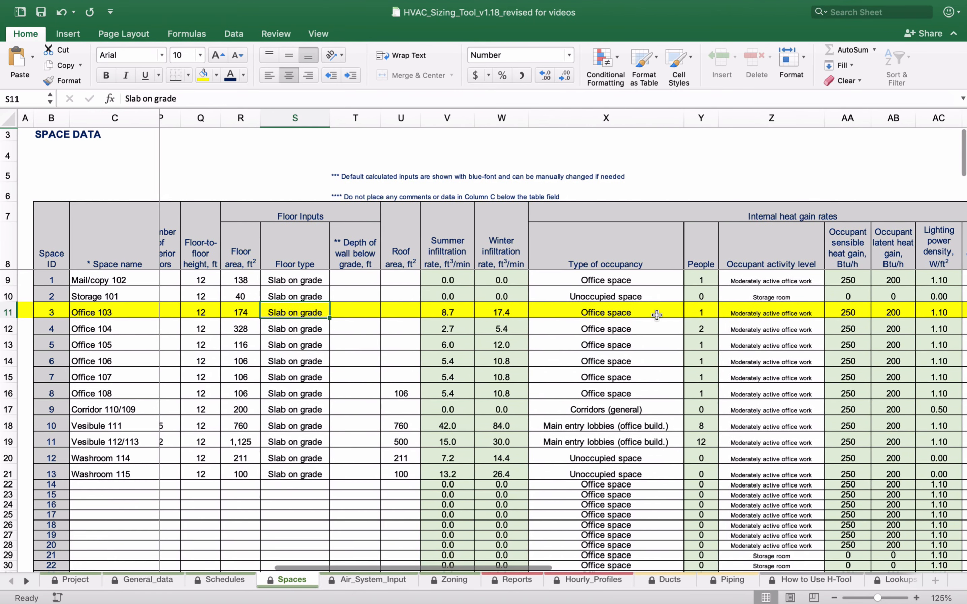
pyautogui.click(657, 316)
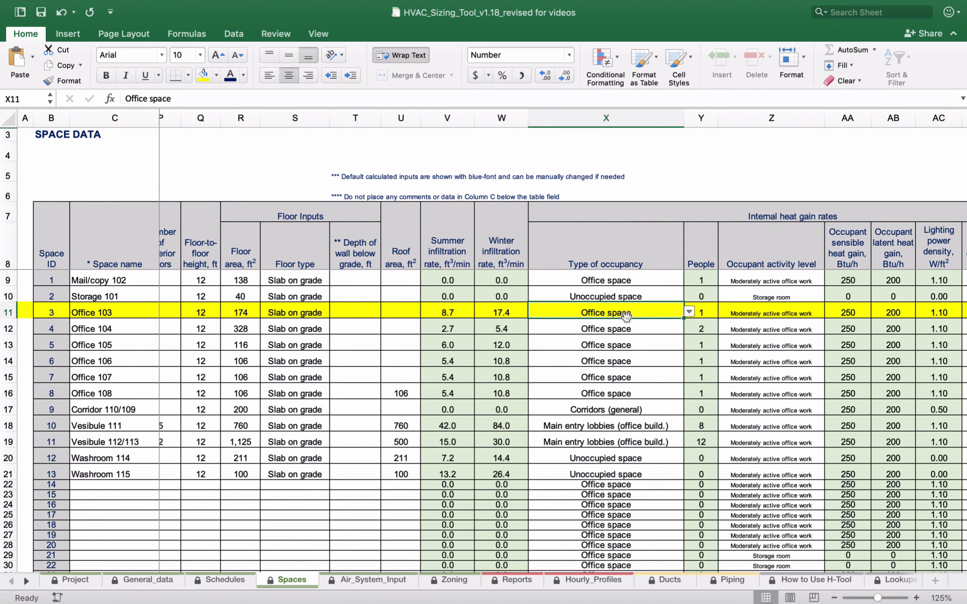
pyautogui.click(705, 312)
pyautogui.hscroll(3, 705, 312)
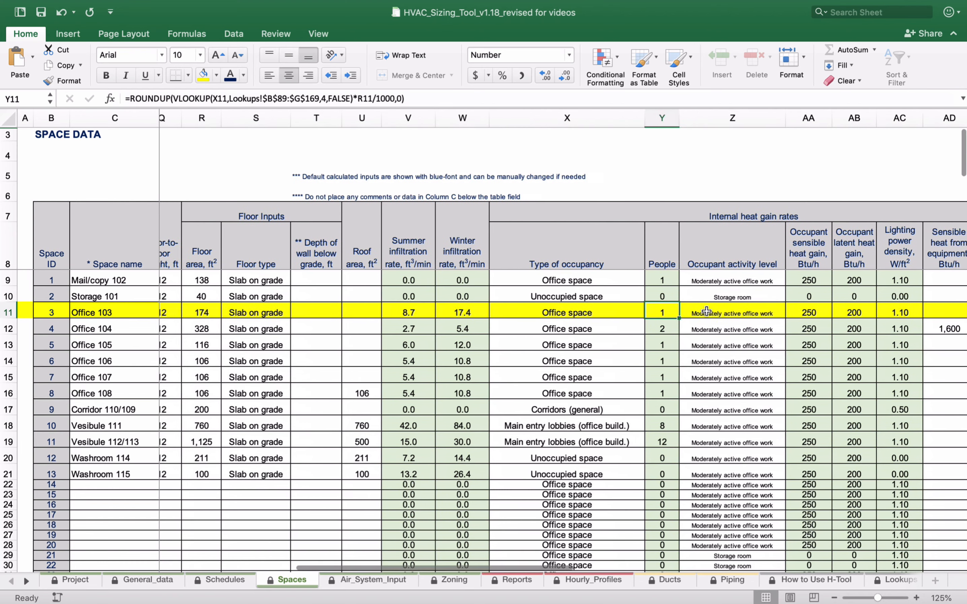
pyautogui.click(867, 313)
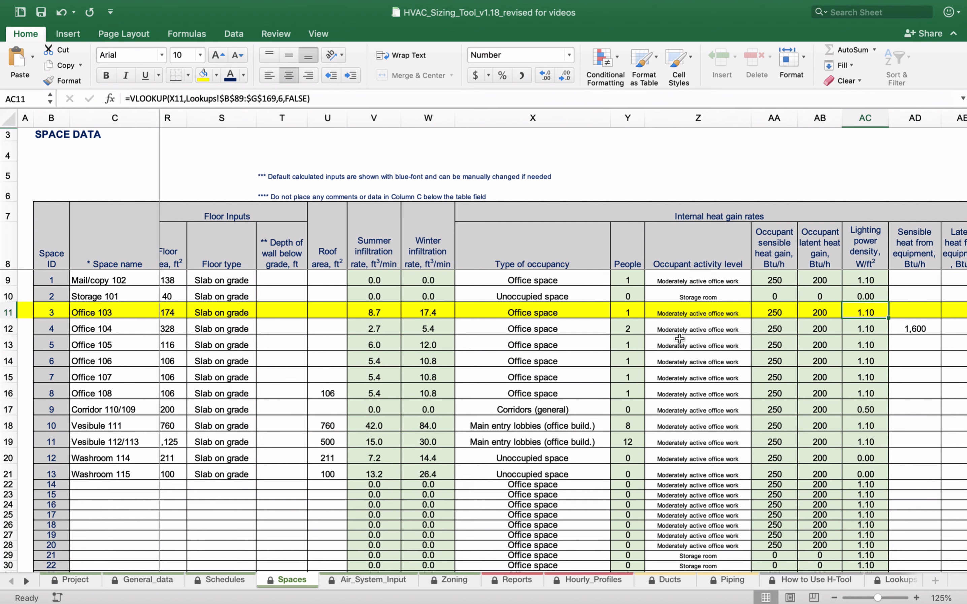
pyautogui.click(729, 313)
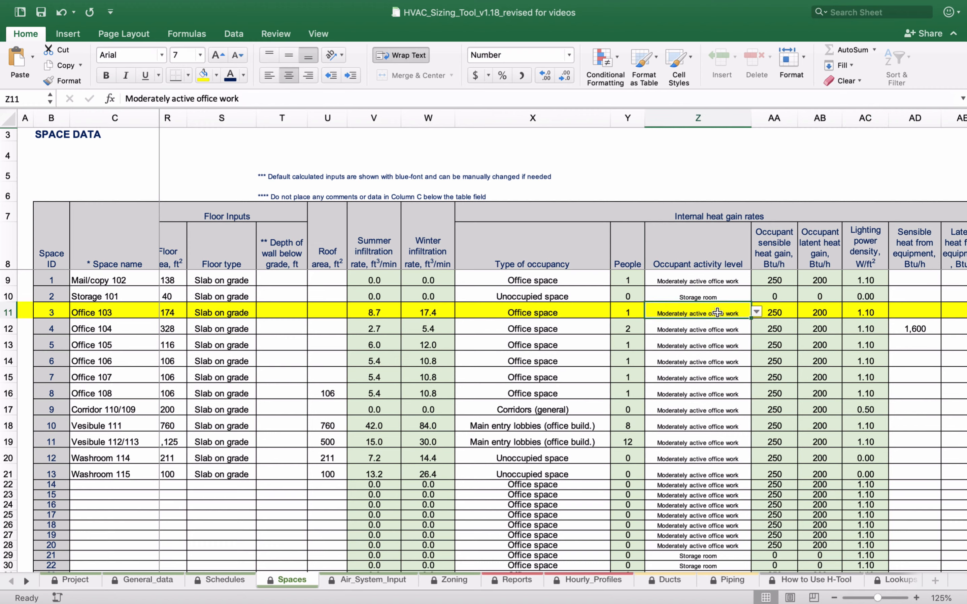
# - Review Office 103's occupant sensible and latent heat gains and its equipment heat inputs
pyautogui.click(782, 311)
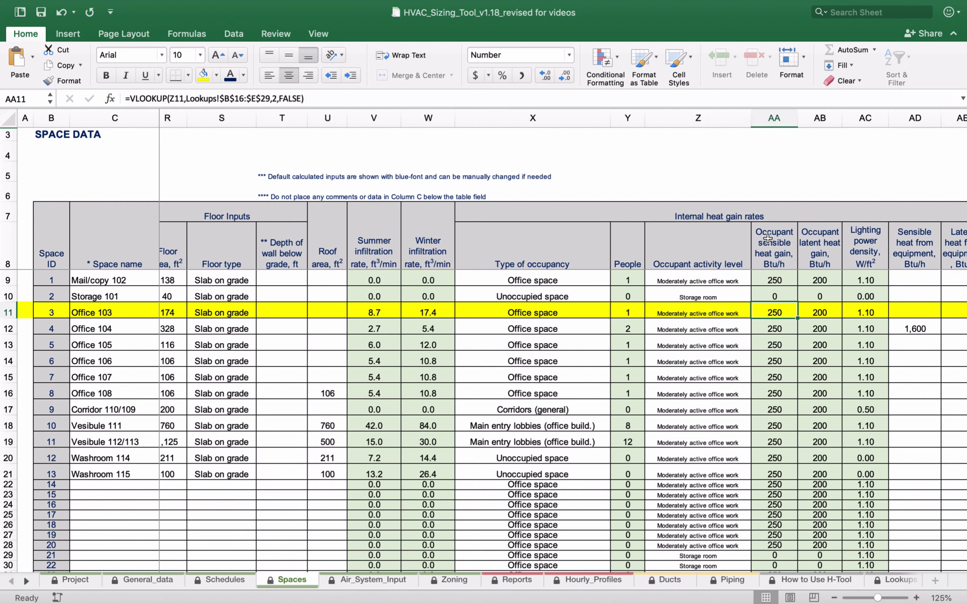
pyautogui.click(824, 310)
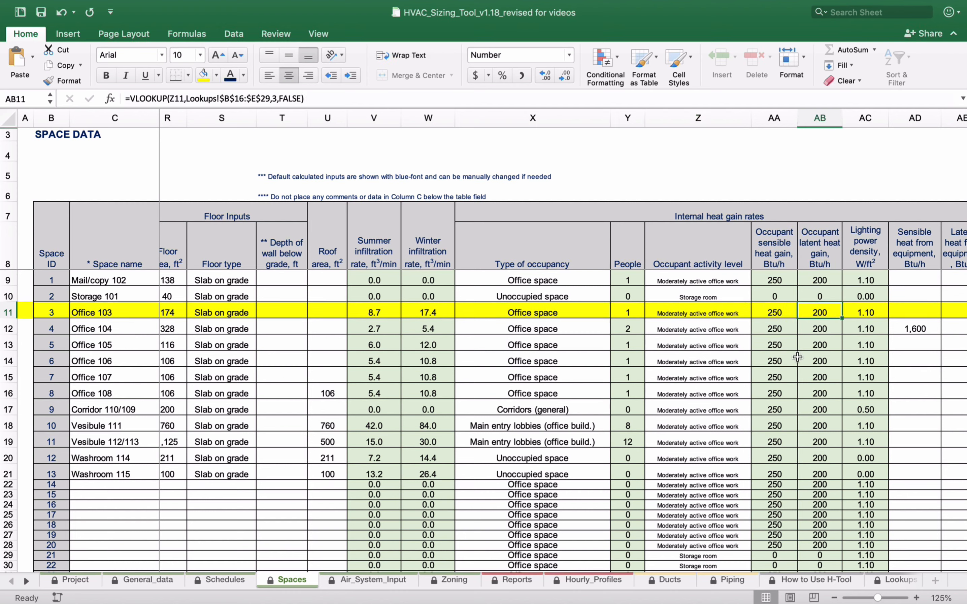
pyautogui.hscroll(3, 804, 357)
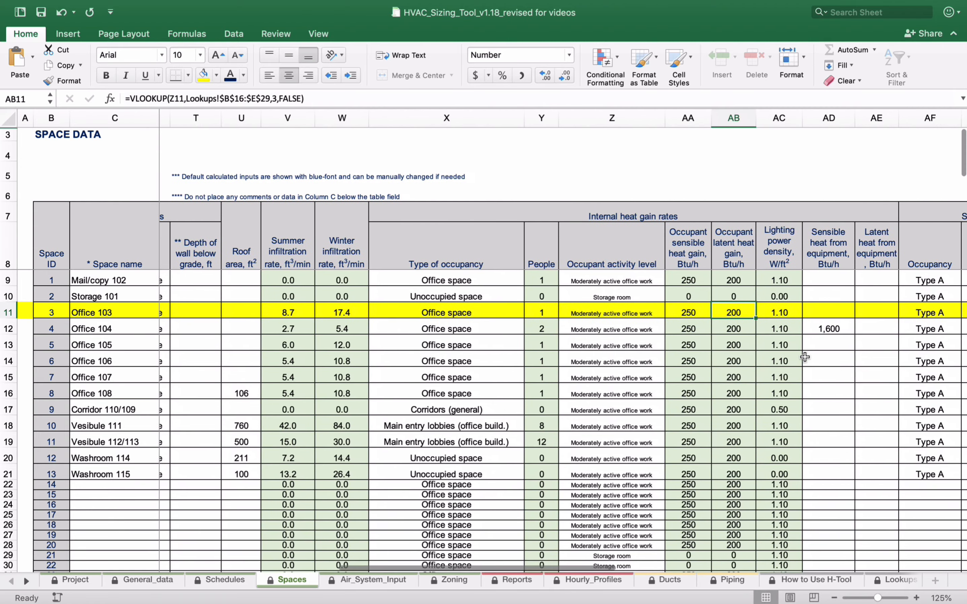
pyautogui.hscroll(5, 805, 357)
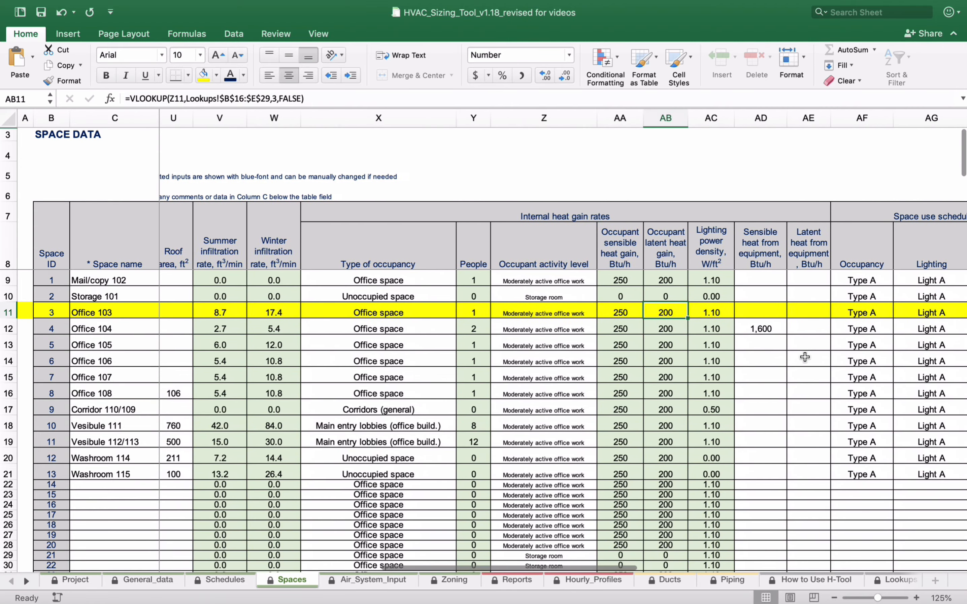
# - Select Type A as Office 103's occupancy schedule and review its summer and winter temperatures
pyautogui.hscroll(5, 805, 357)
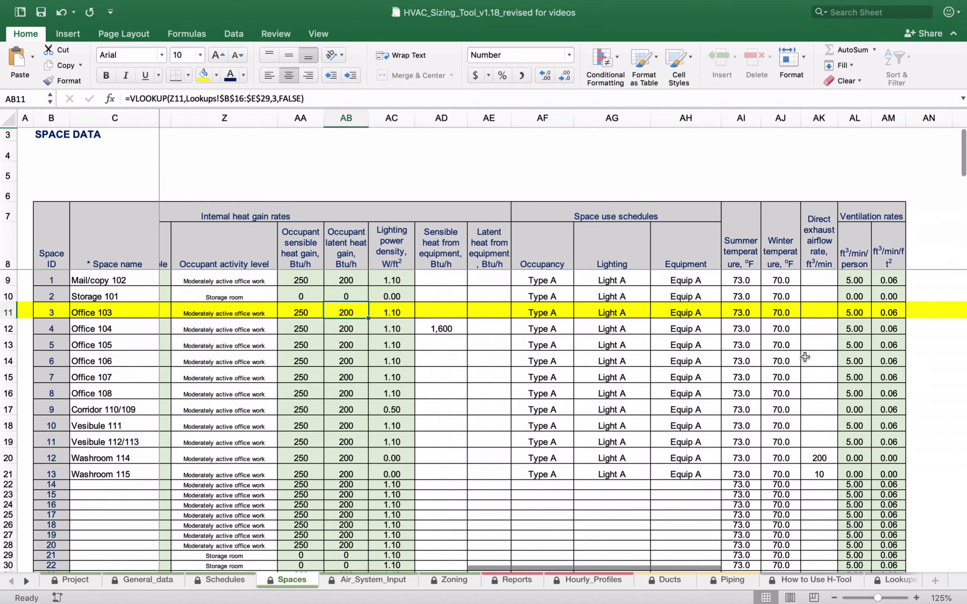
pyautogui.click(499, 313)
pyautogui.click(537, 313)
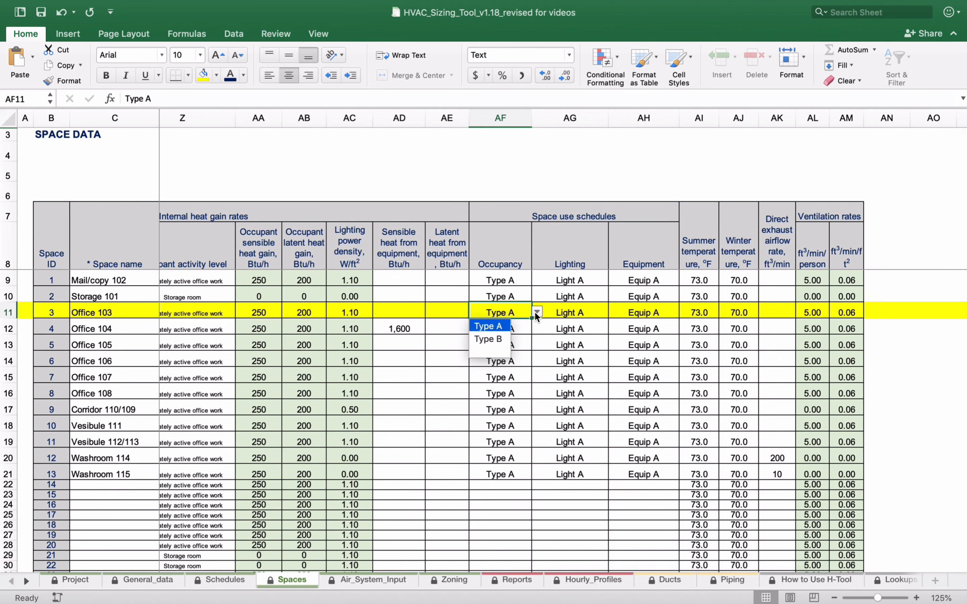
pyautogui.click(496, 328)
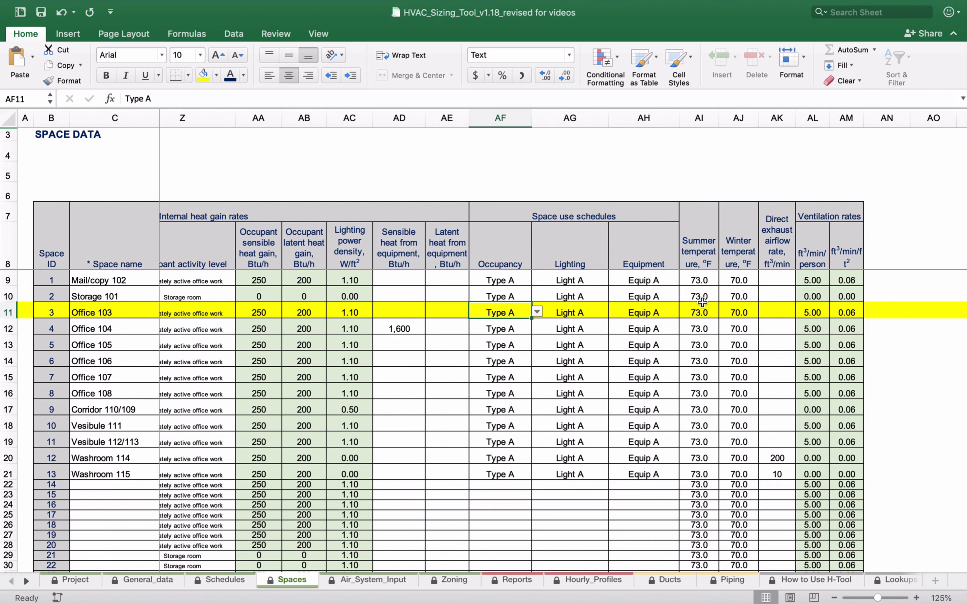
pyautogui.click(703, 312)
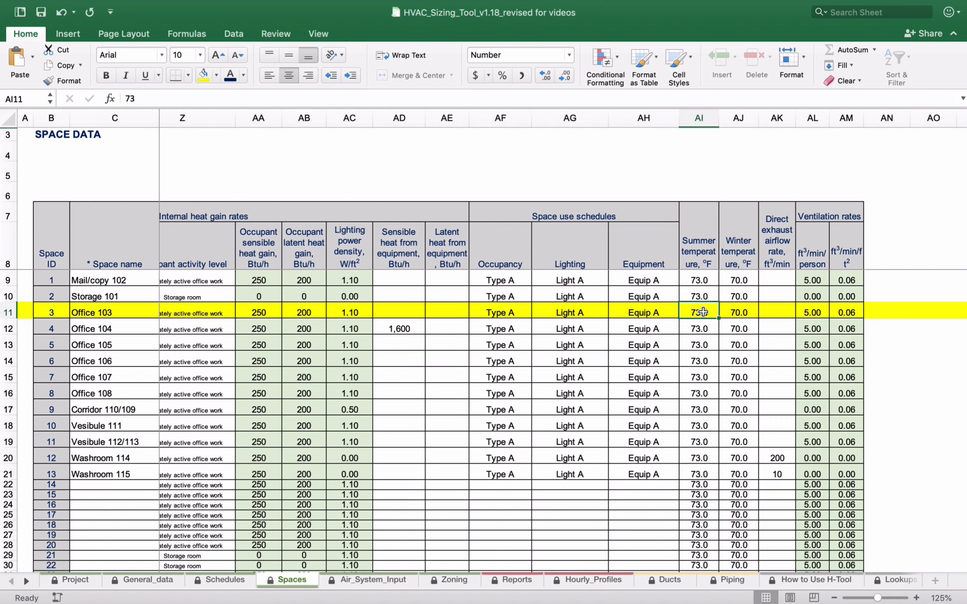
pyautogui.click(741, 312)
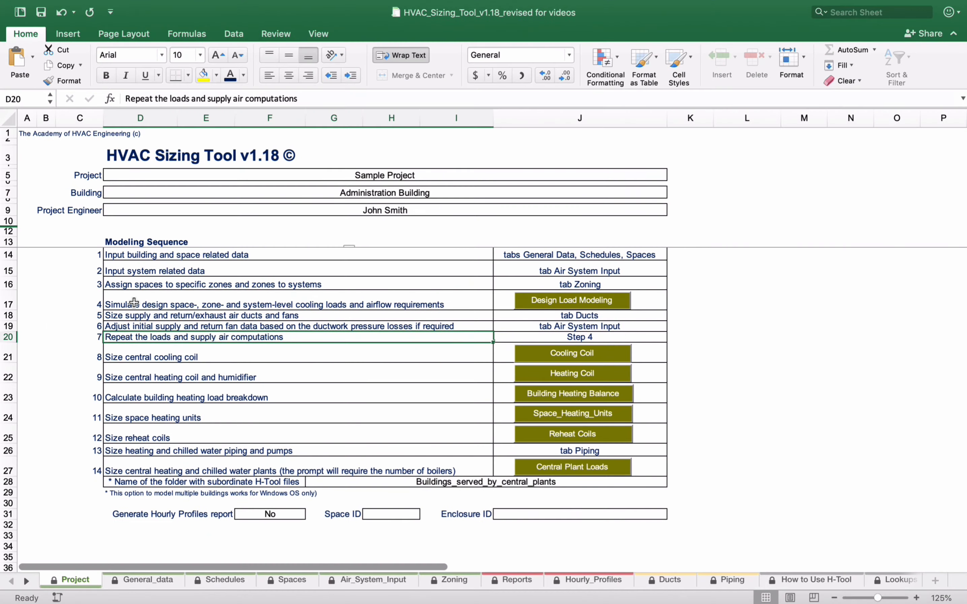
# - Follow modeling step 2 from the Project sheet to the Air_System_Input sheet and review System ID columns 1 to 5
pyautogui.click(123, 272)
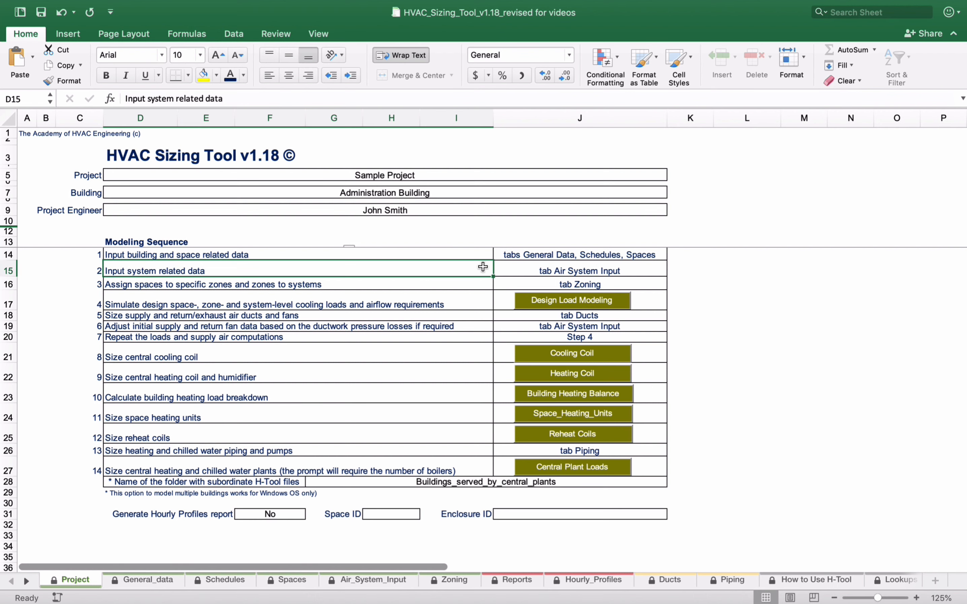
pyautogui.click(572, 271)
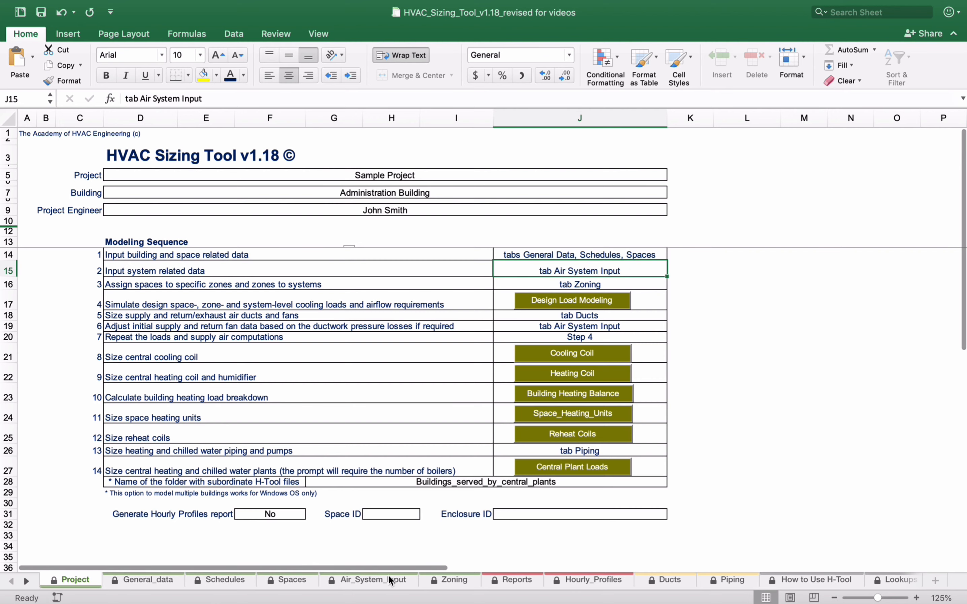
pyautogui.click(374, 583)
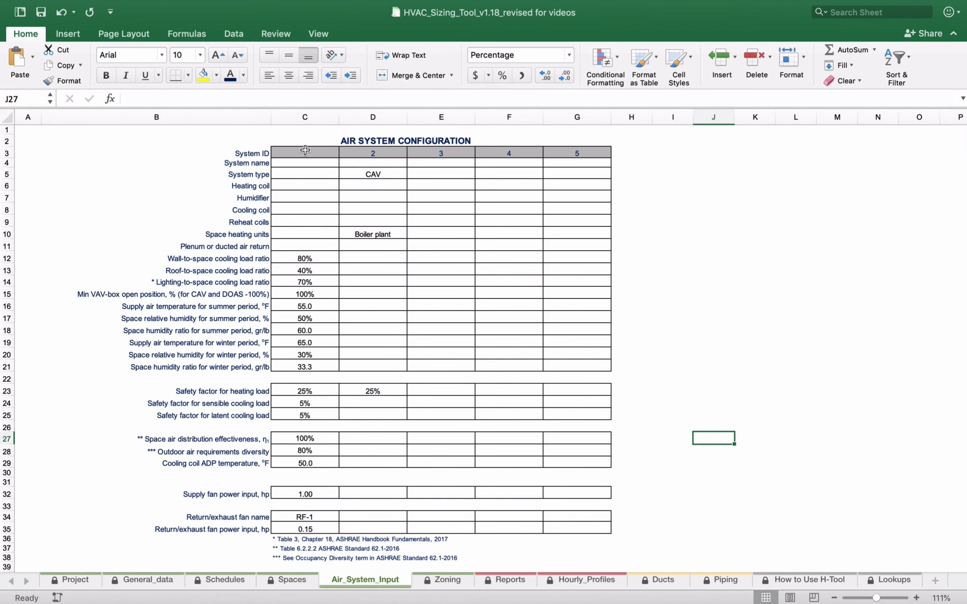
pyautogui.moveTo(306, 150); pyautogui.dragTo(557, 154)
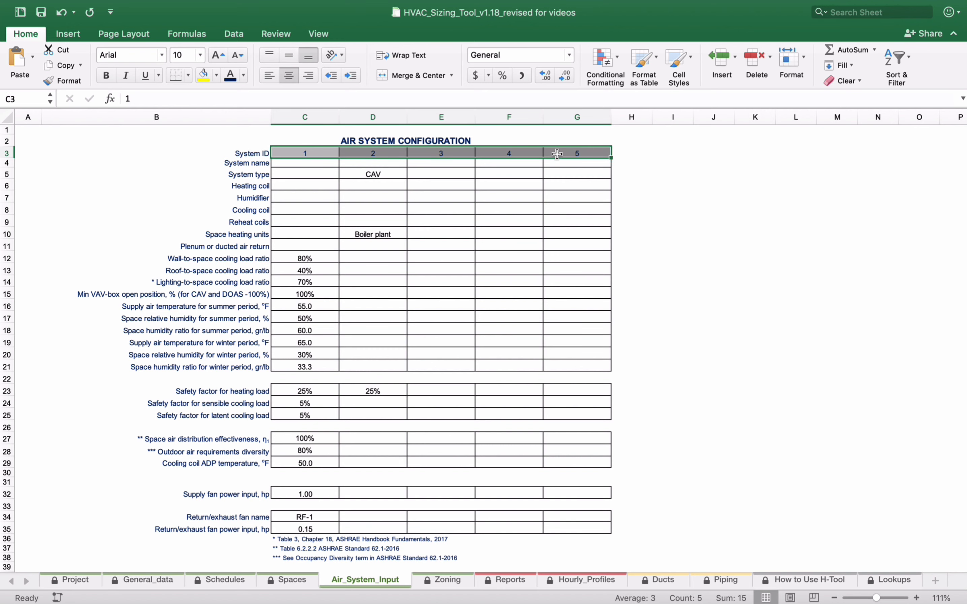
pyautogui.click(582, 232)
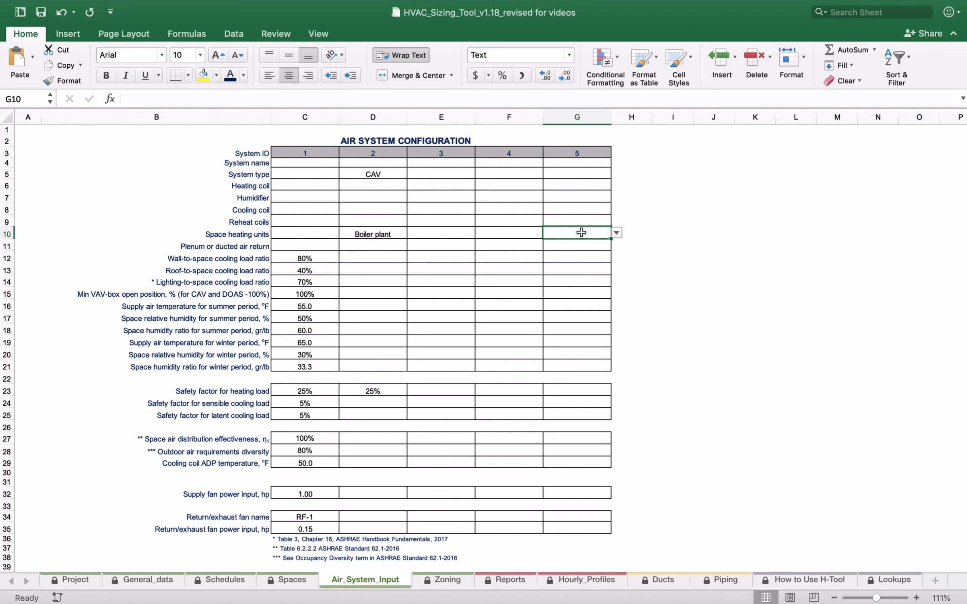
# - Name system 1 S-1 and system 2 S-2 in the air system configuration table
pyautogui.click(325, 165)
pyautogui.write('S-1')
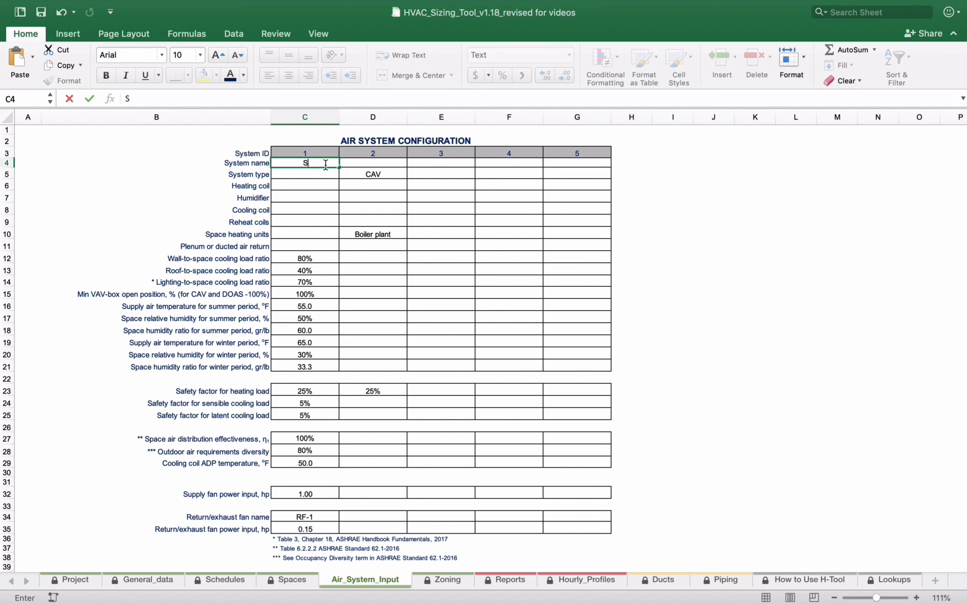
pyautogui.click(387, 164)
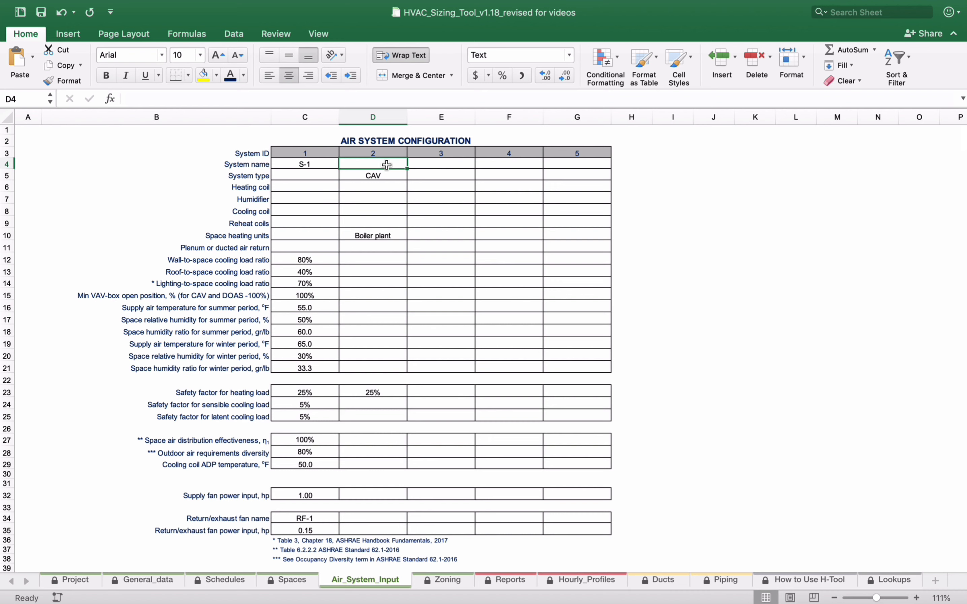
pyautogui.write('S-2')
pyautogui.click(386, 211)
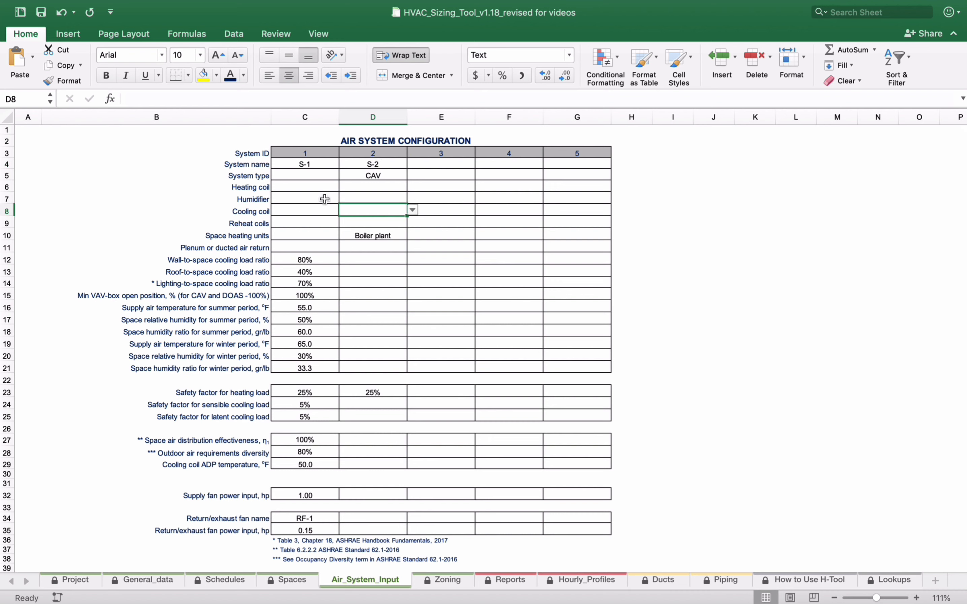
# - Set the system type of S-1 to CAV
pyautogui.click(329, 176)
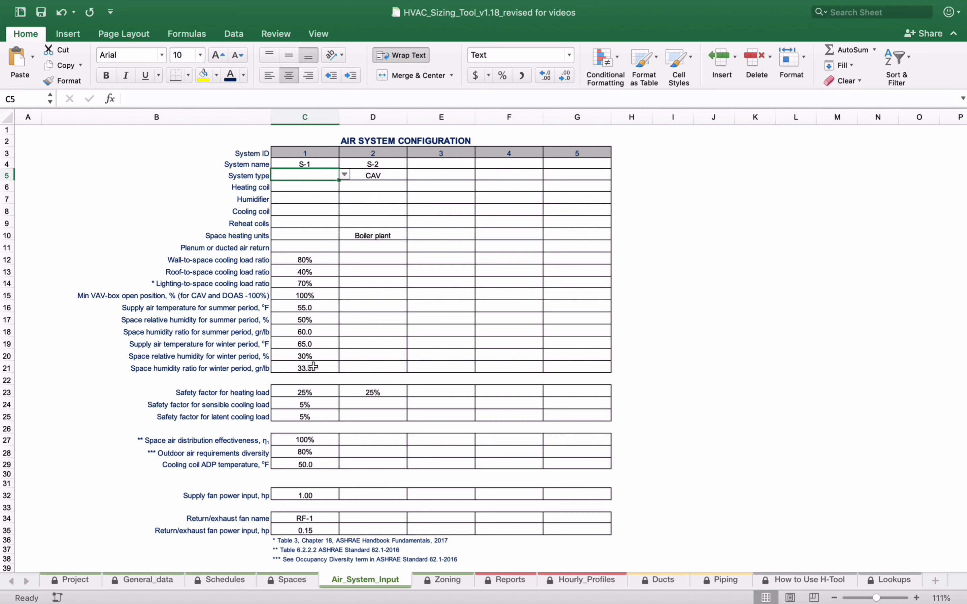
pyautogui.click(347, 178)
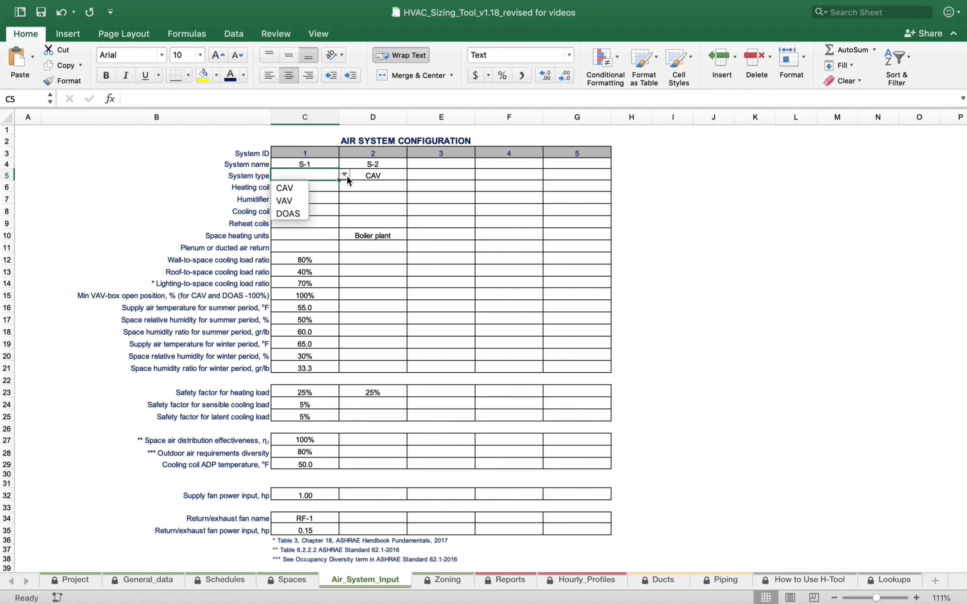
pyautogui.click(303, 189)
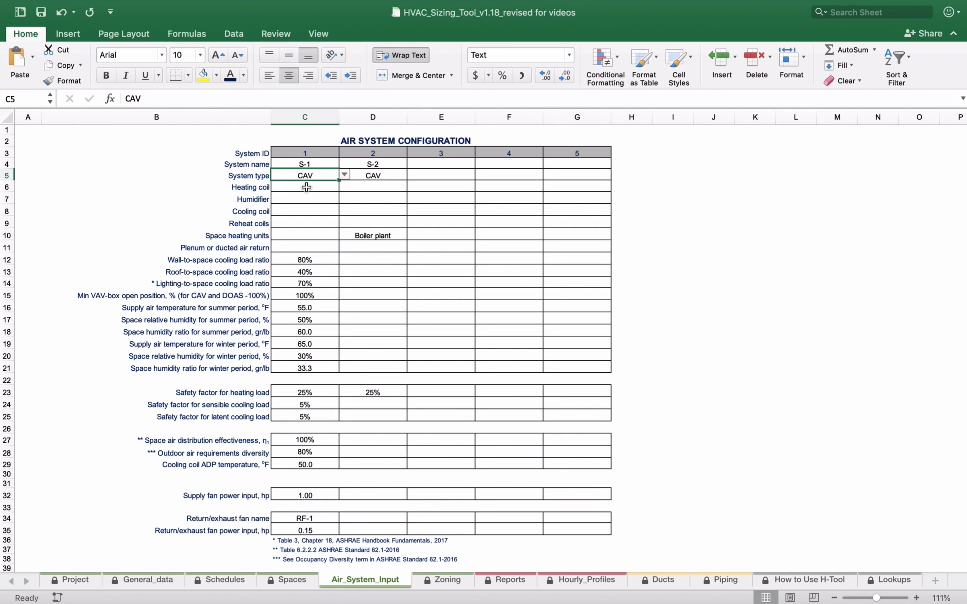
# - Set S-1's heating coil to Boiler plant and its humidifier to Direct heater
pyautogui.moveTo(306, 188); pyautogui.dragTo(312, 232)
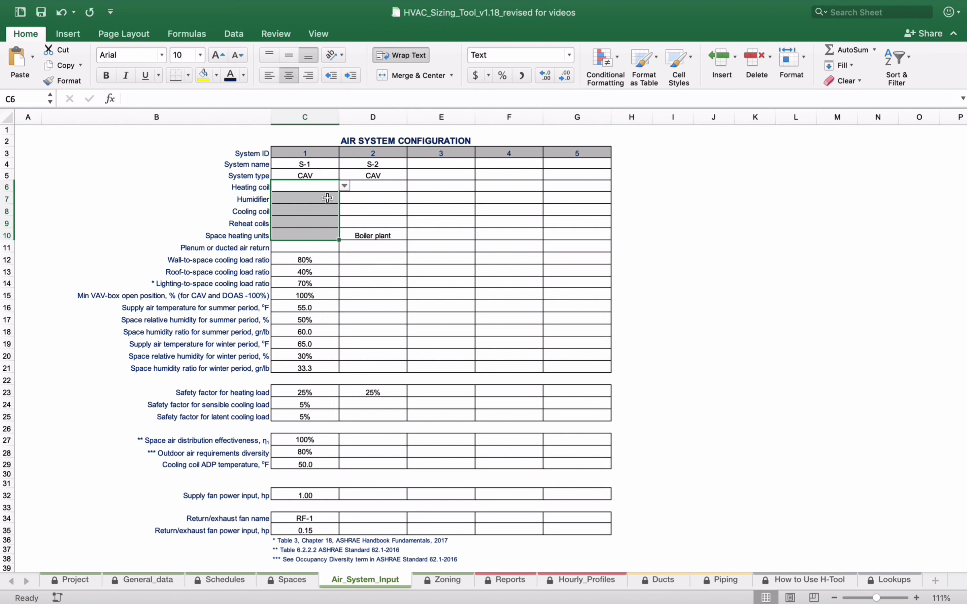
pyautogui.click(324, 186)
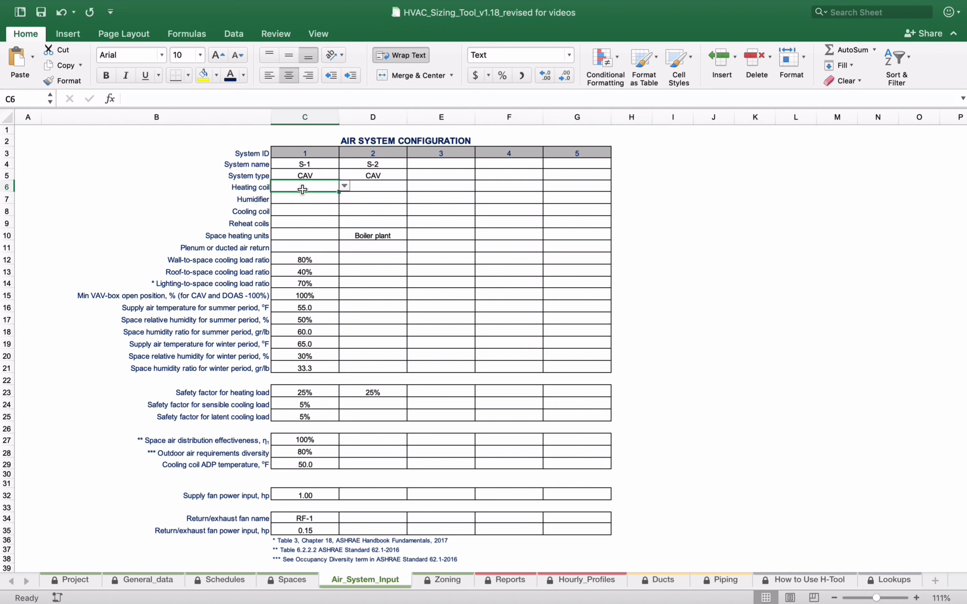
pyautogui.click(344, 186)
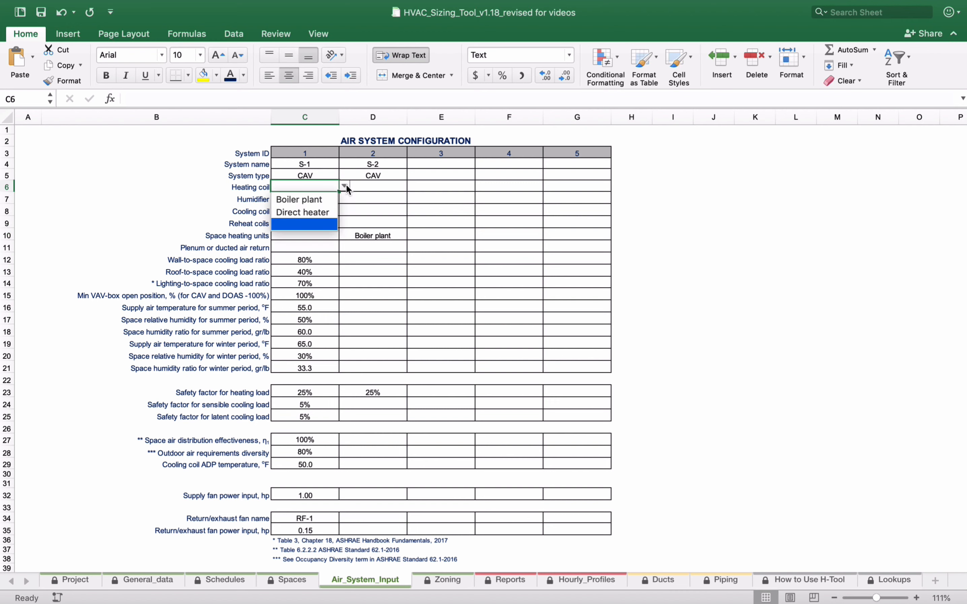
pyautogui.click(306, 201)
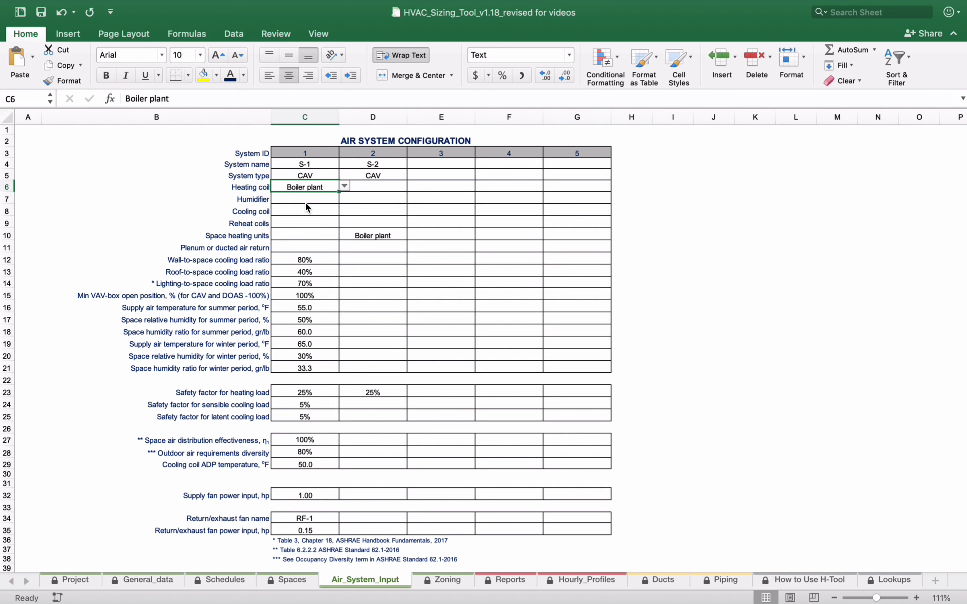
pyautogui.click(305, 203)
pyautogui.click(345, 198)
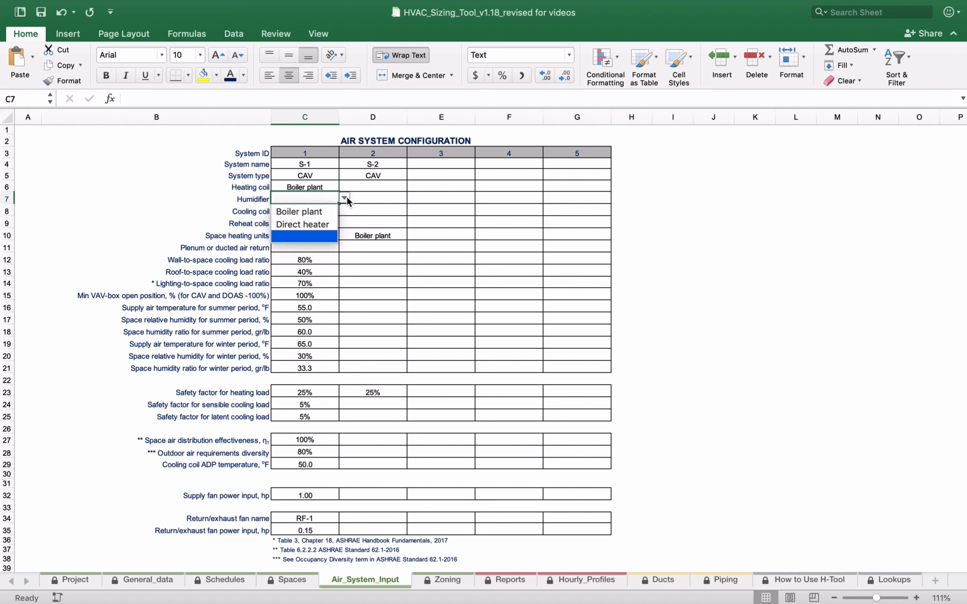
pyautogui.click(324, 224)
# - Set the cooling coil of S-1 to DX-coil
pyautogui.click(310, 212)
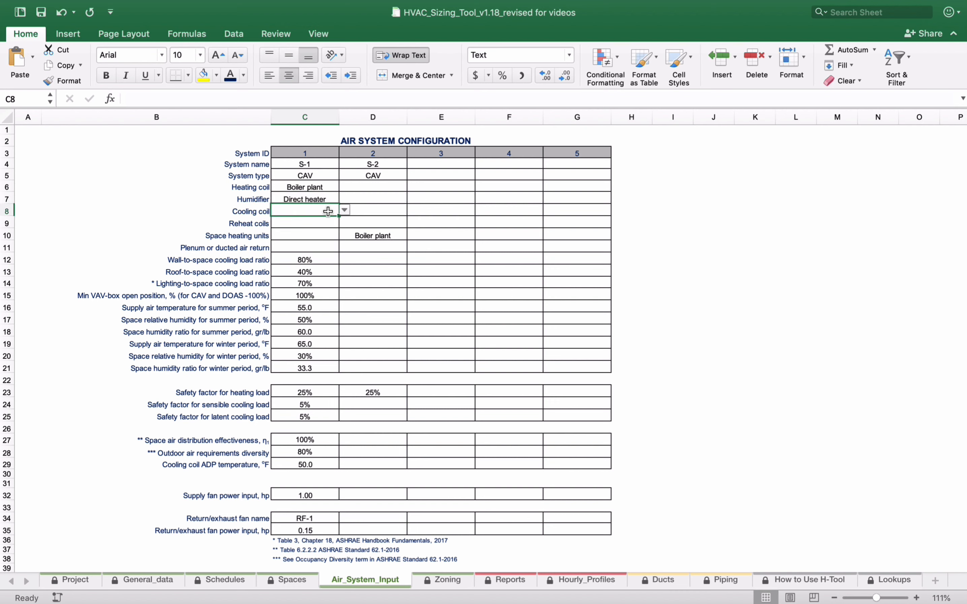
pyautogui.click(345, 212)
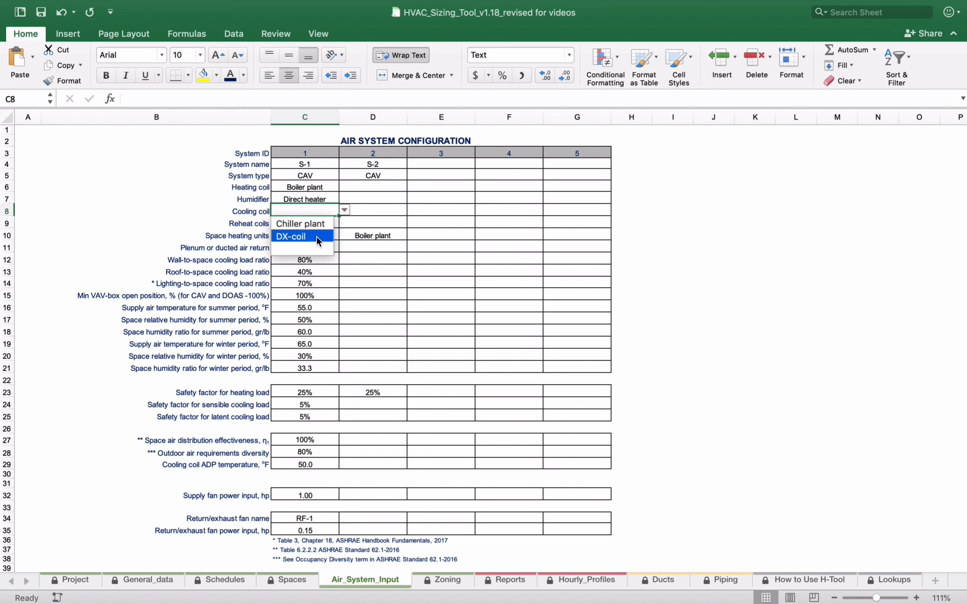
pyautogui.click(316, 237)
# - Set S-1's reheat coils and space heating units to Boiler plant and its air return to Plenum
pyautogui.click(319, 222)
pyautogui.click(345, 222)
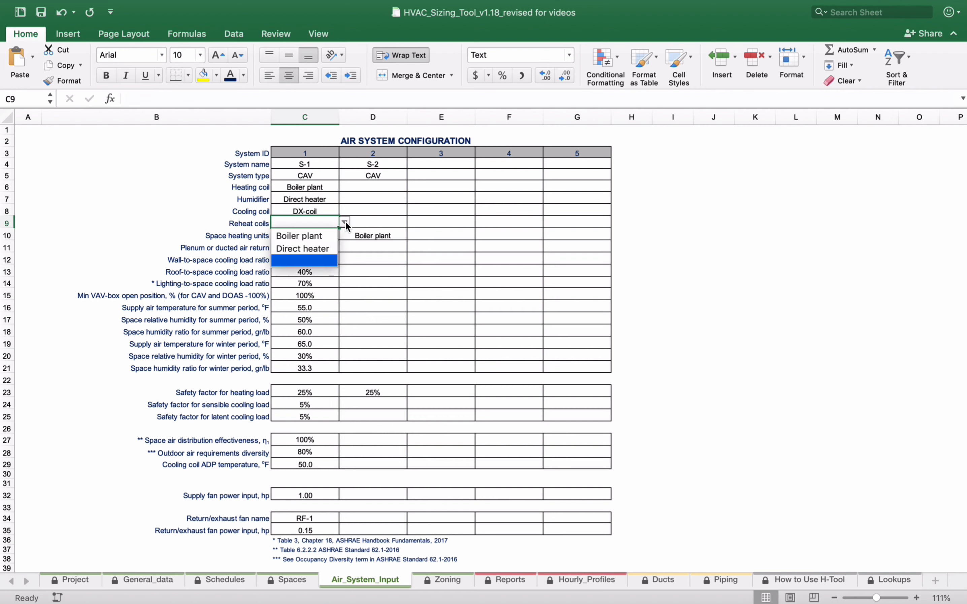
pyautogui.click(327, 236)
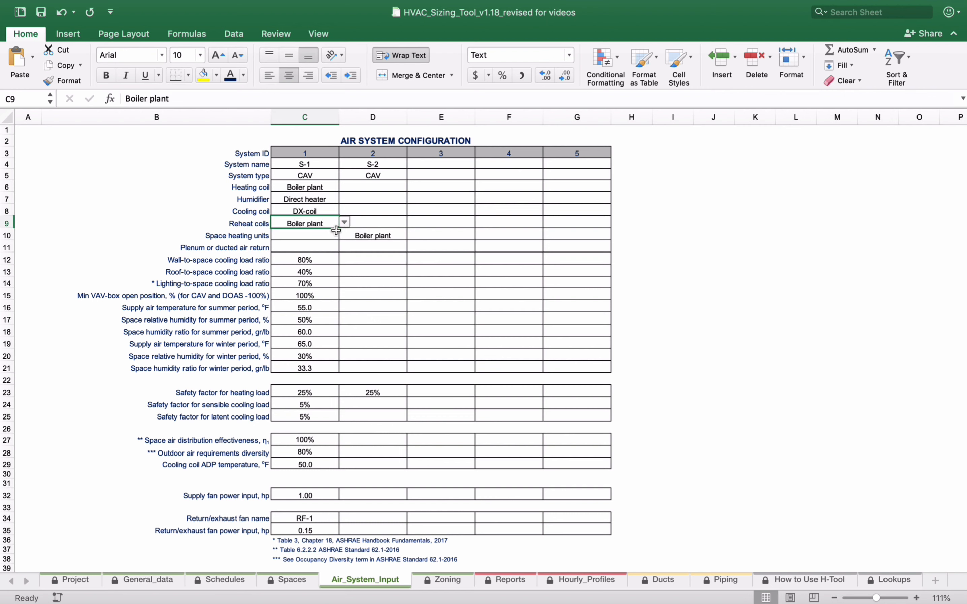
pyautogui.moveTo(338, 230); pyautogui.dragTo(338, 241)
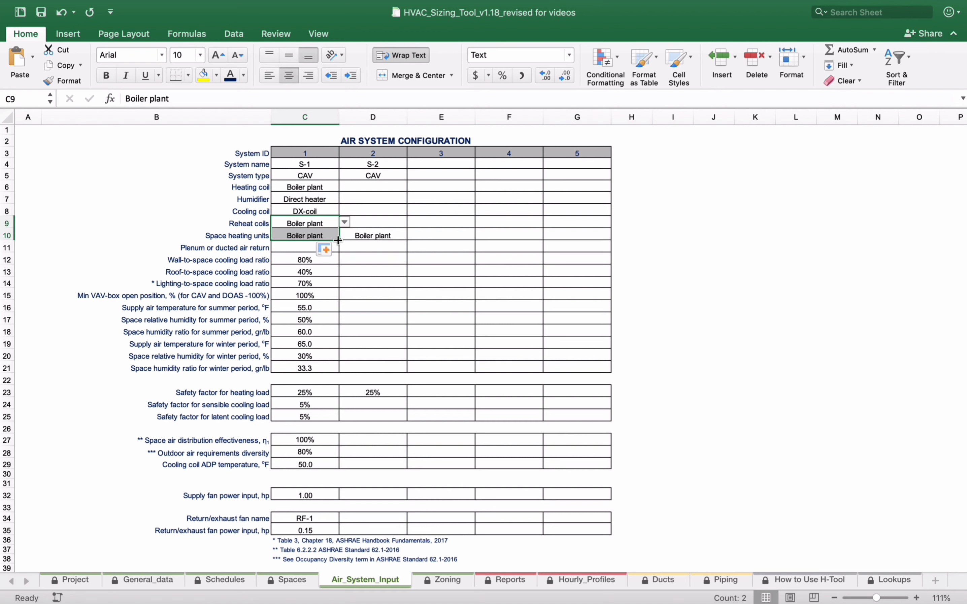
pyautogui.click(295, 250)
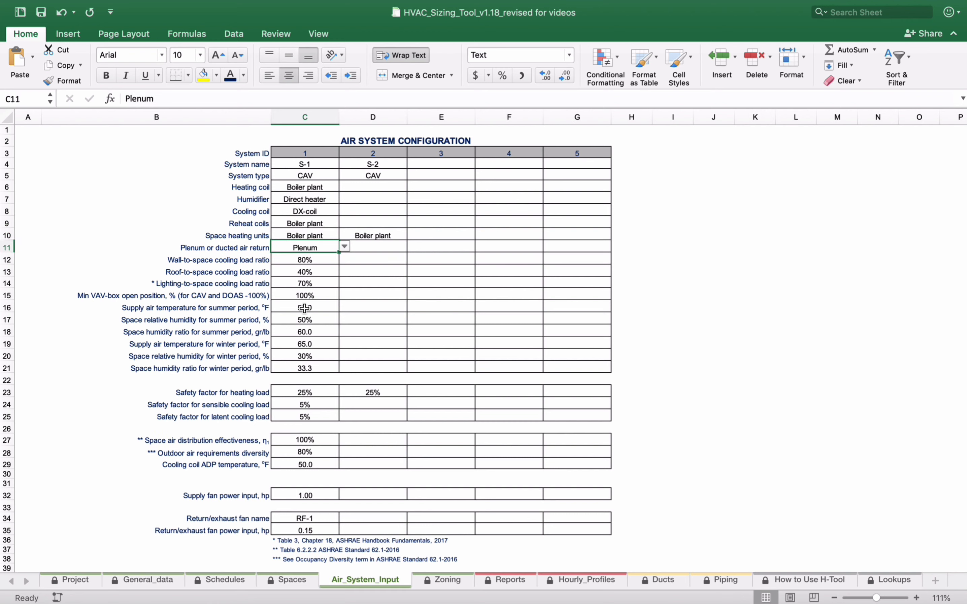
# - Review S-1's summer and winter supply air temperature and humidity inputs and its heating and cooling safety factors
pyautogui.click(304, 309)
pyautogui.moveTo(305, 309); pyautogui.dragTo(307, 366)
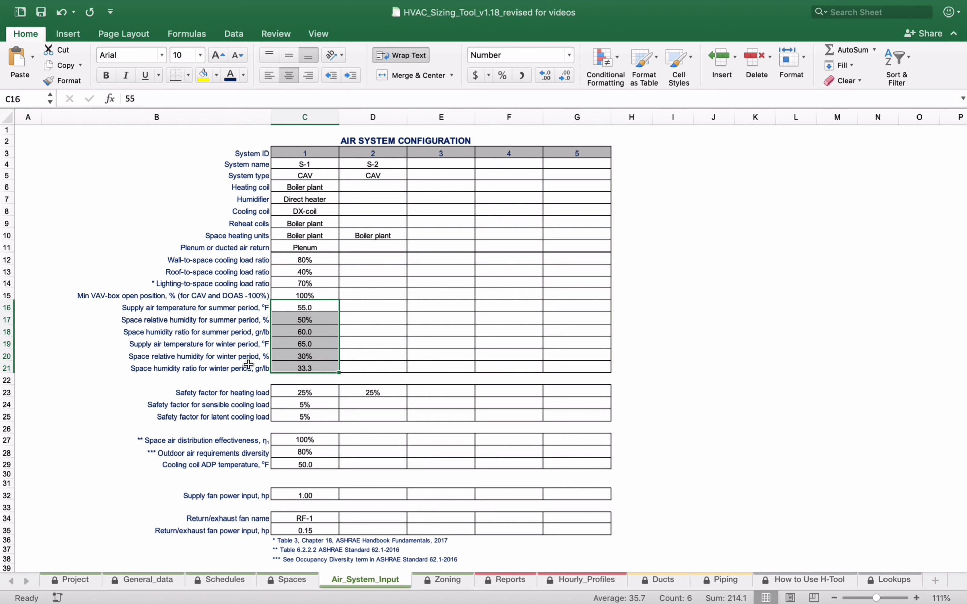
pyautogui.click(318, 393)
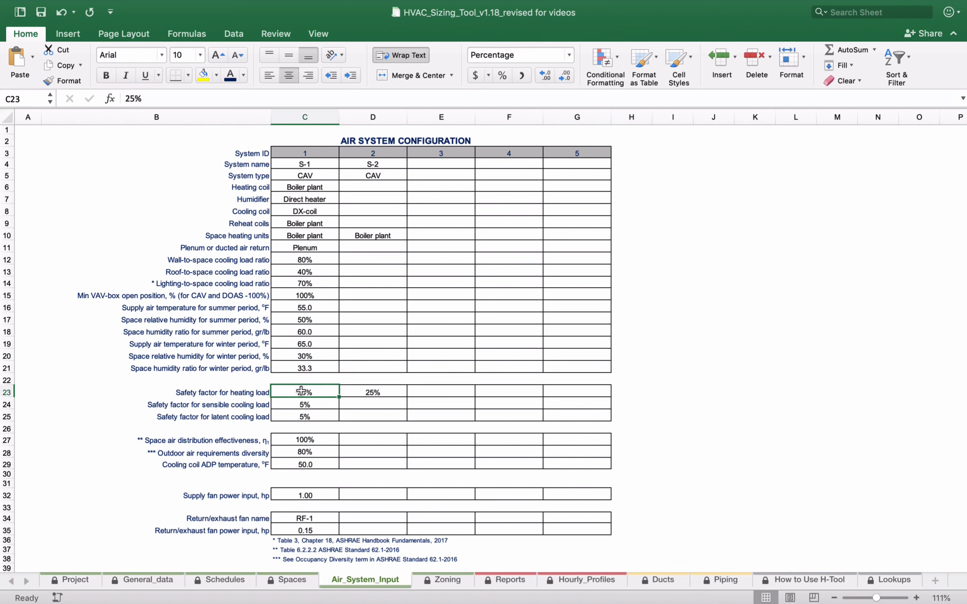
pyautogui.moveTo(301, 392); pyautogui.dragTo(301, 416)
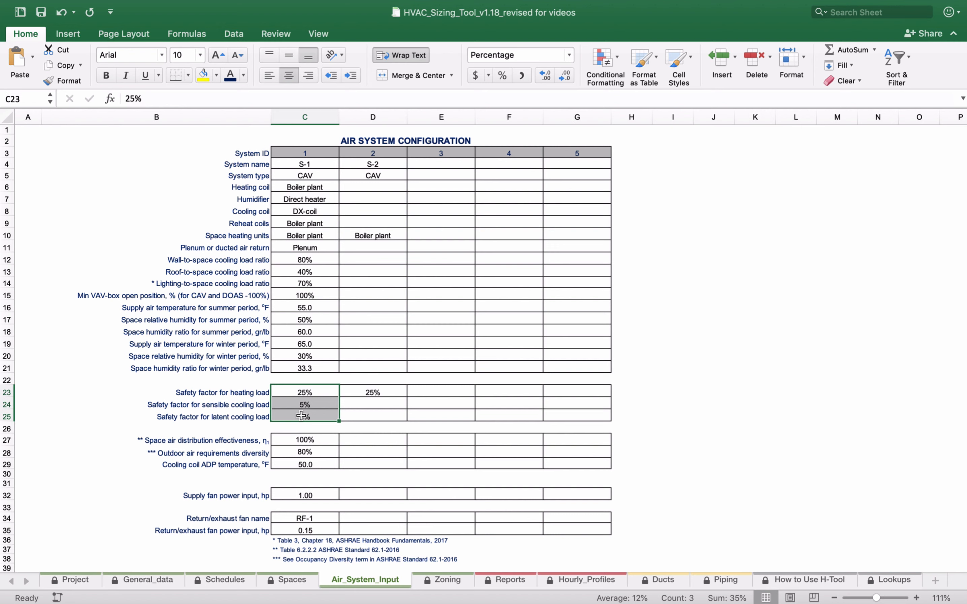
pyautogui.click(321, 394)
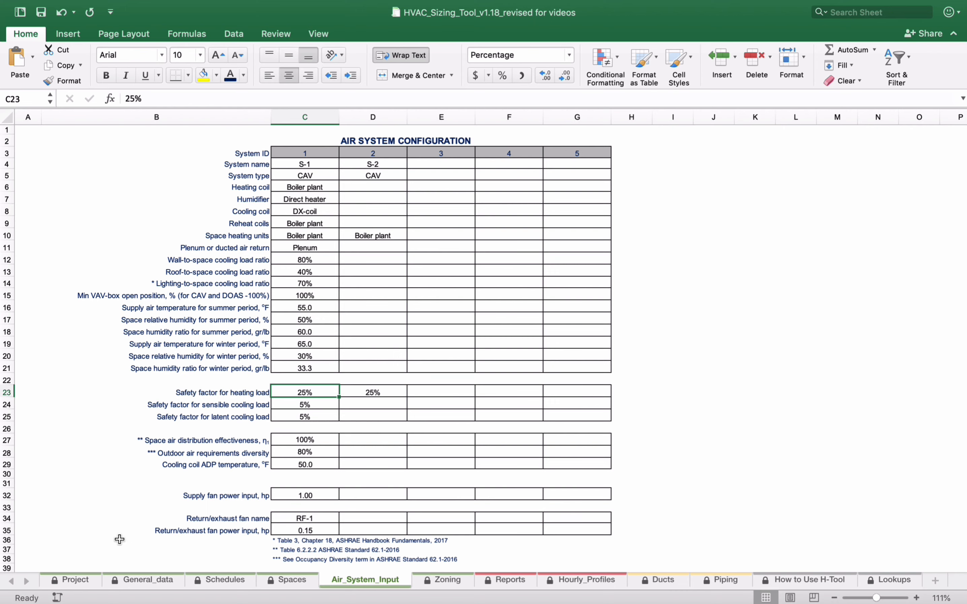
# - Review step 3 of the modeling sequence on the Project sheet and open the Zoning sheet
pyautogui.click(80, 582)
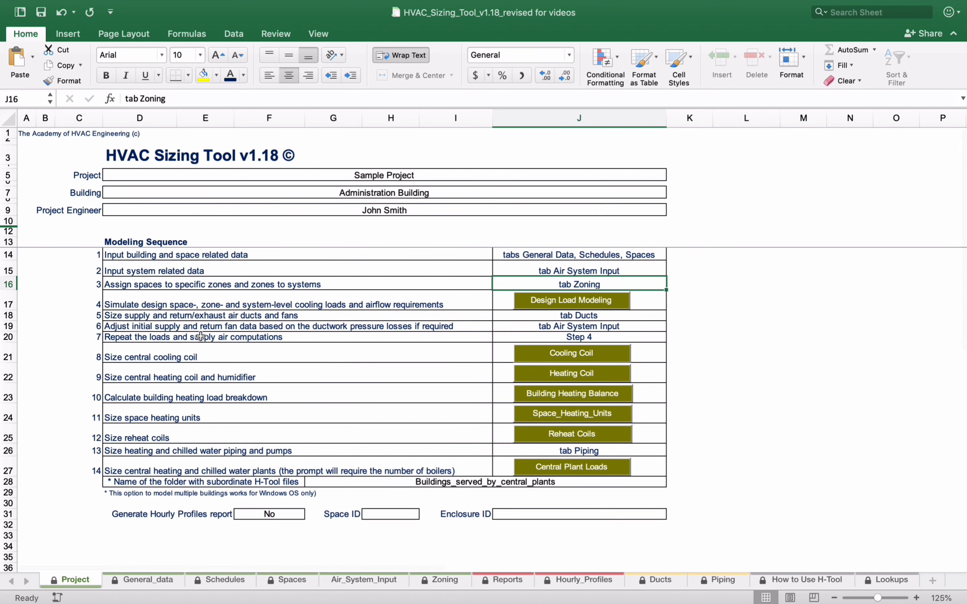
pyautogui.click(92, 285)
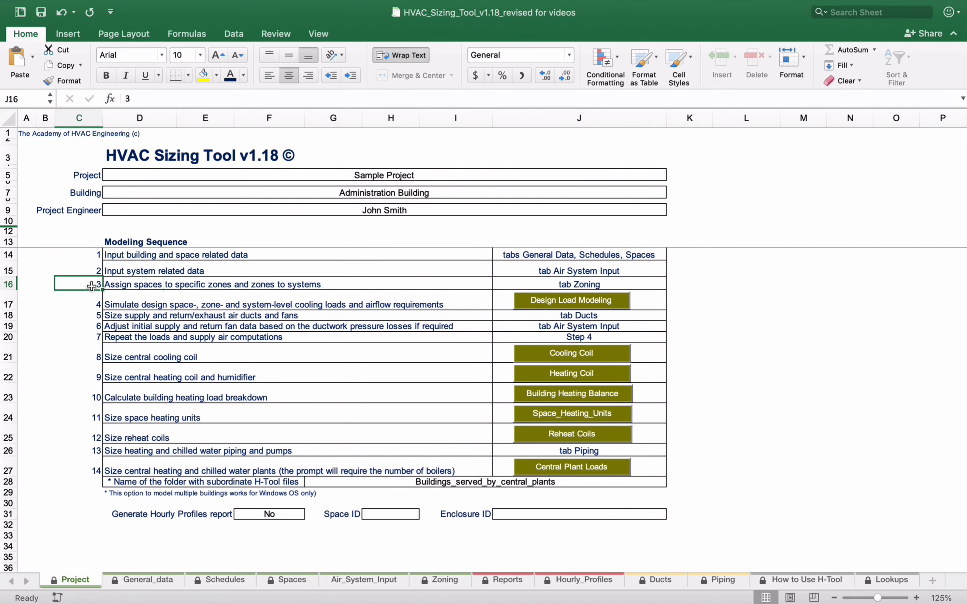
pyautogui.click(135, 284)
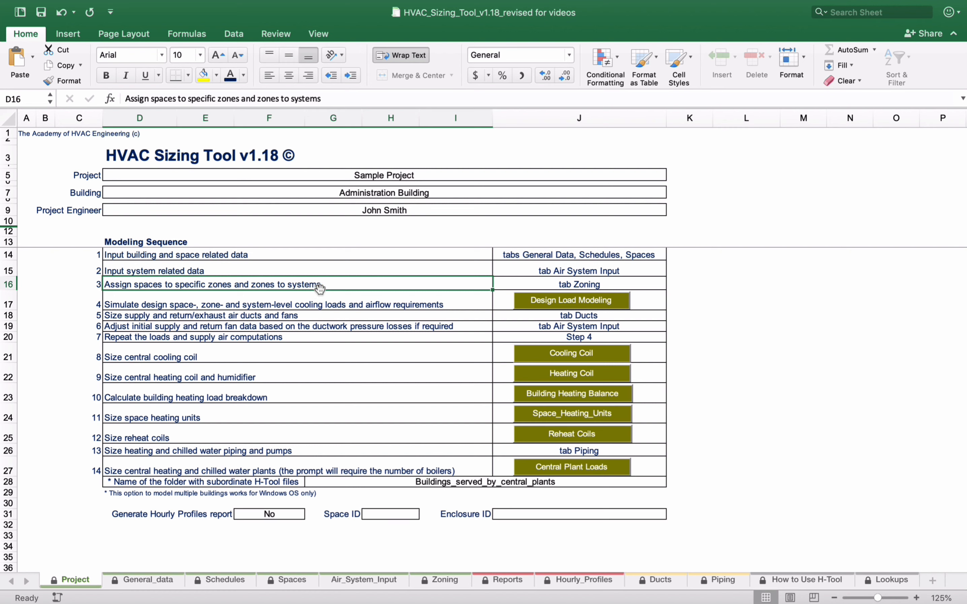
pyautogui.click(564, 286)
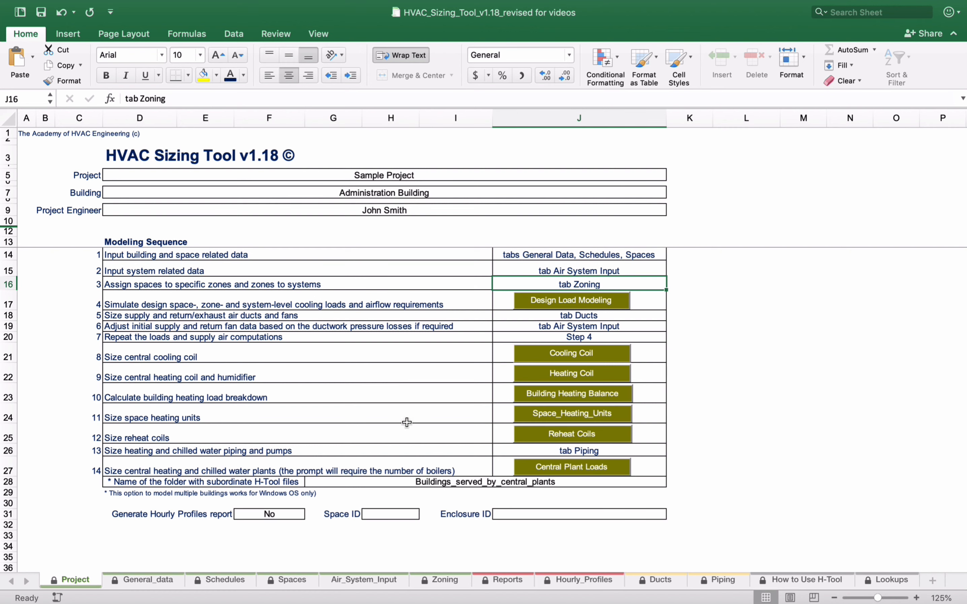
pyautogui.click(440, 581)
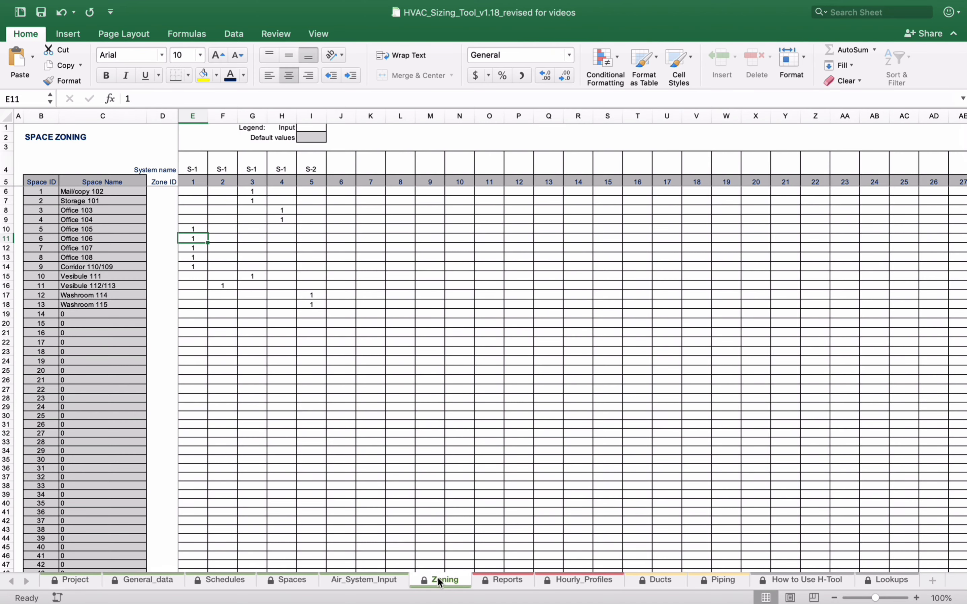
# - Review which spaces are assigned to zone 1, from Office 105 through Corridor 110/109
pyautogui.click(390, 391)
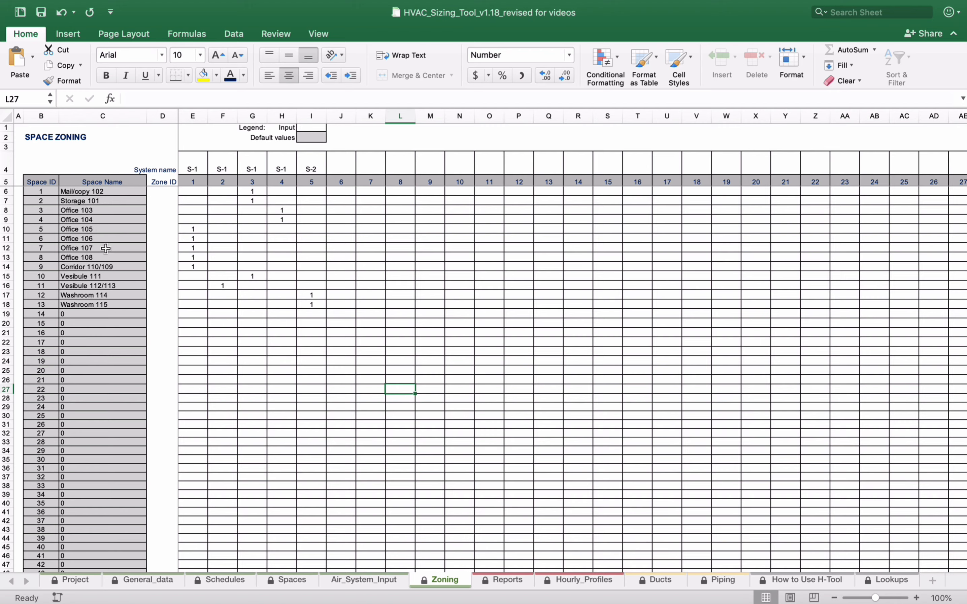
pyautogui.click(199, 229)
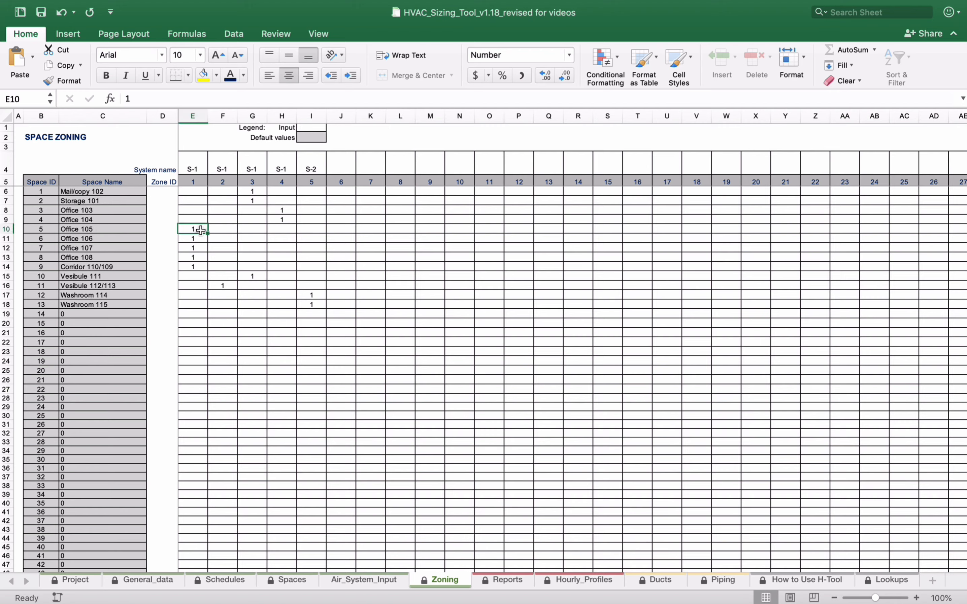
pyautogui.click(201, 238)
pyautogui.click(200, 248)
pyautogui.click(201, 257)
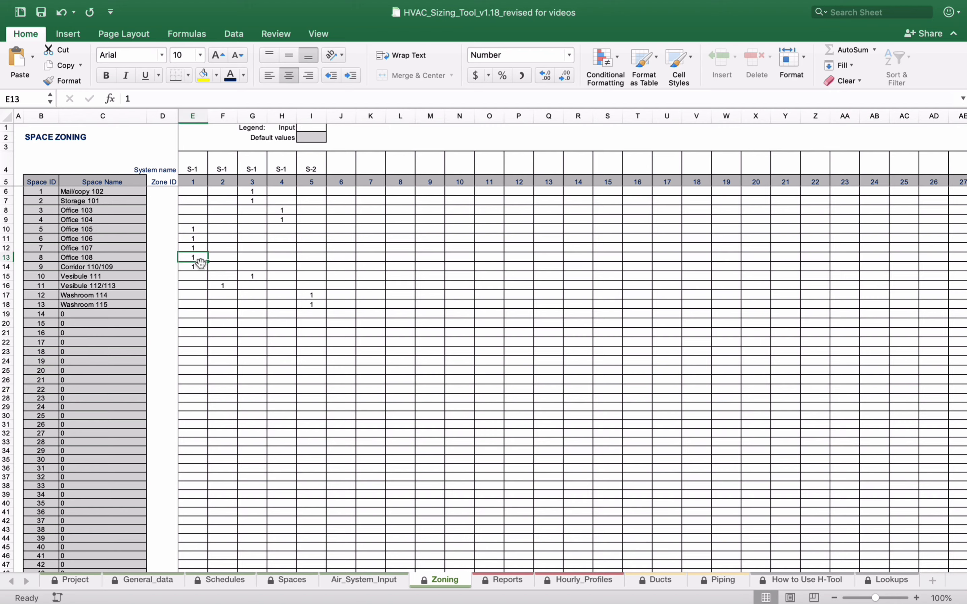
pyautogui.click(201, 267)
pyautogui.click(190, 183)
# - Link zone 1's system name to the S-1 name in the air system configuration with =Air_System_Input!C4
pyautogui.click(194, 168)
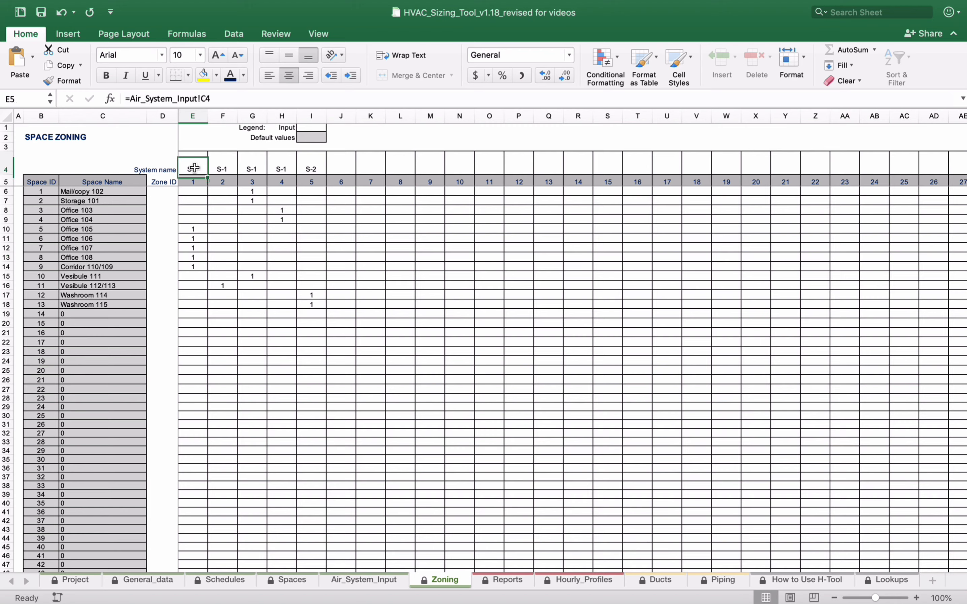
pyautogui.write('=')
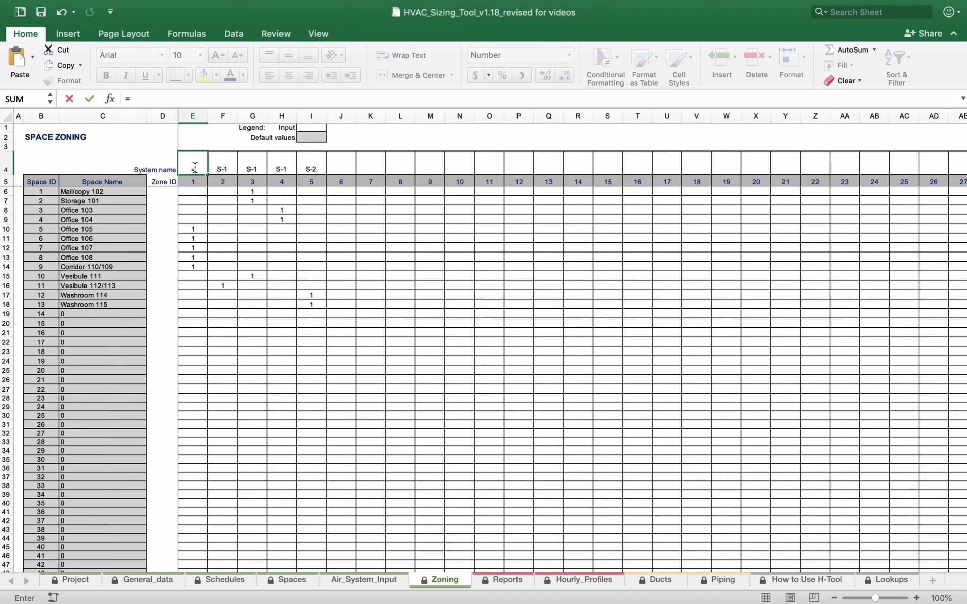
pyautogui.click(364, 579)
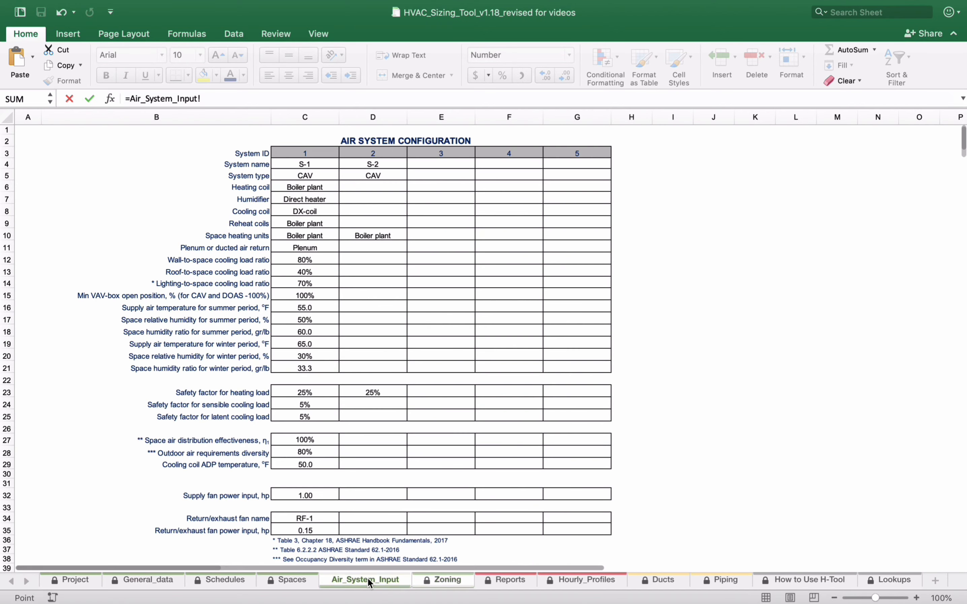
pyautogui.click(310, 162)
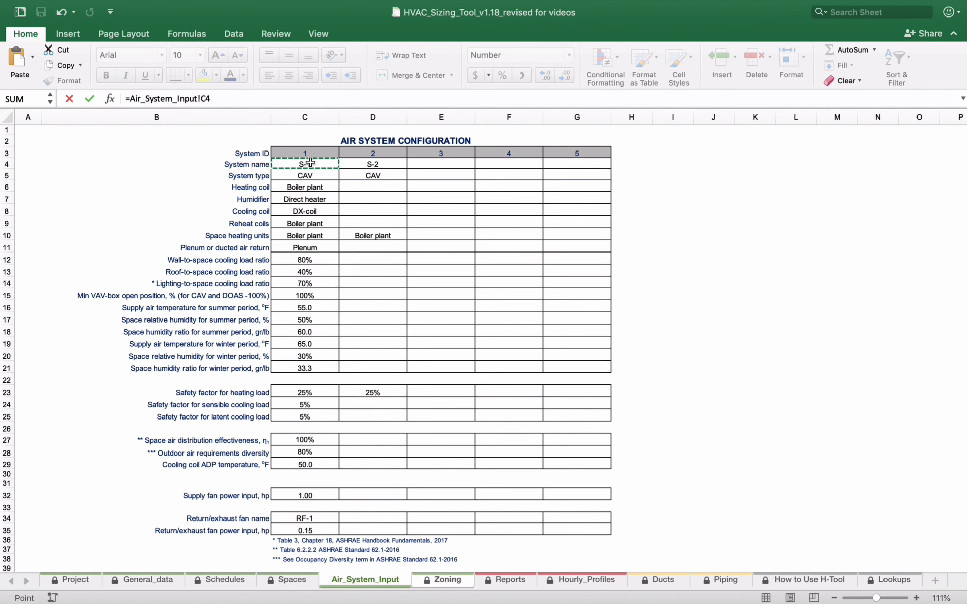
pyautogui.press('Return')
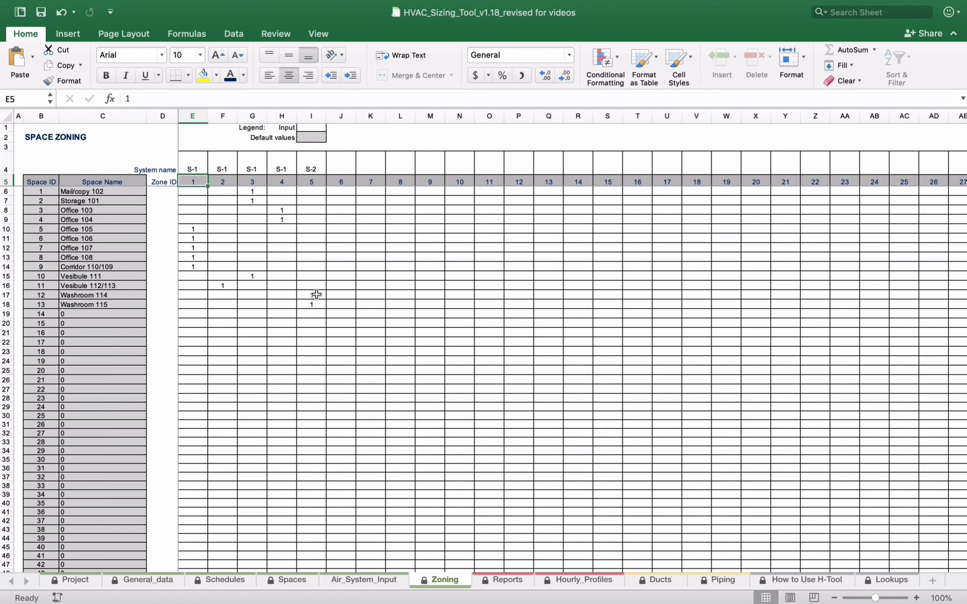
# - Review the zone 5 assignments of Washrooms 114 and 115 and the system name linked to that zone
pyautogui.moveTo(316, 295); pyautogui.dragTo(315, 305)
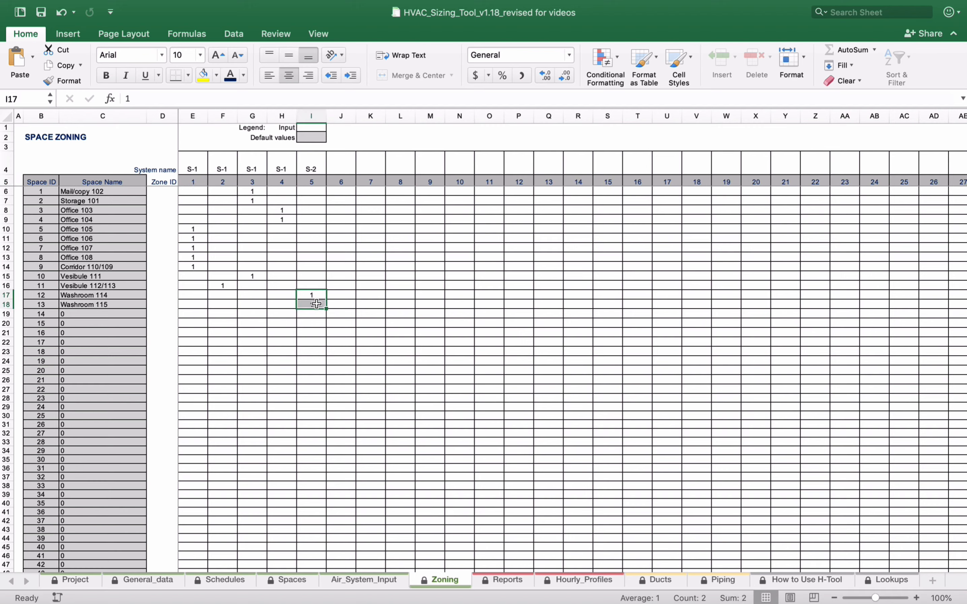
pyautogui.click(316, 171)
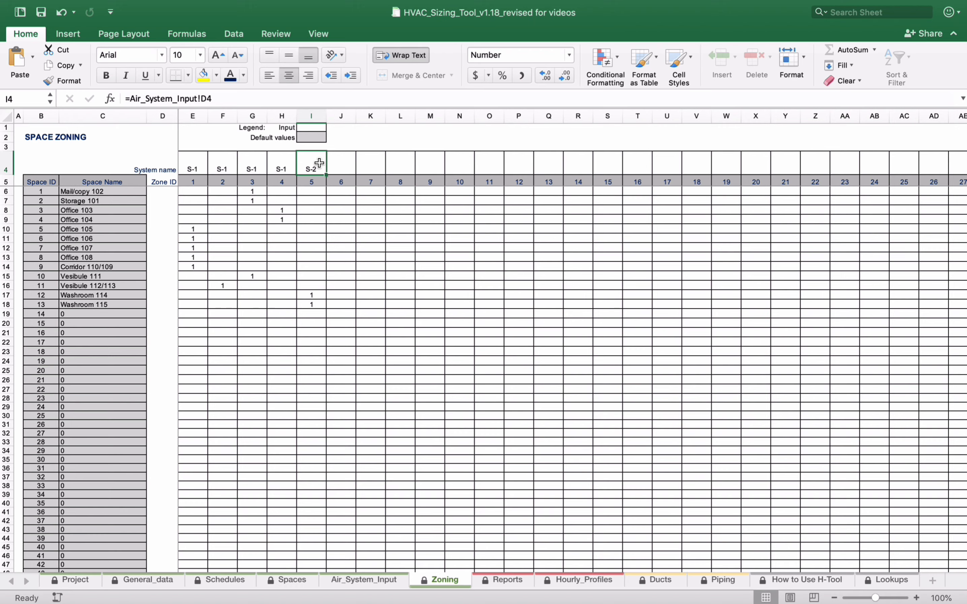
pyautogui.click(430, 257)
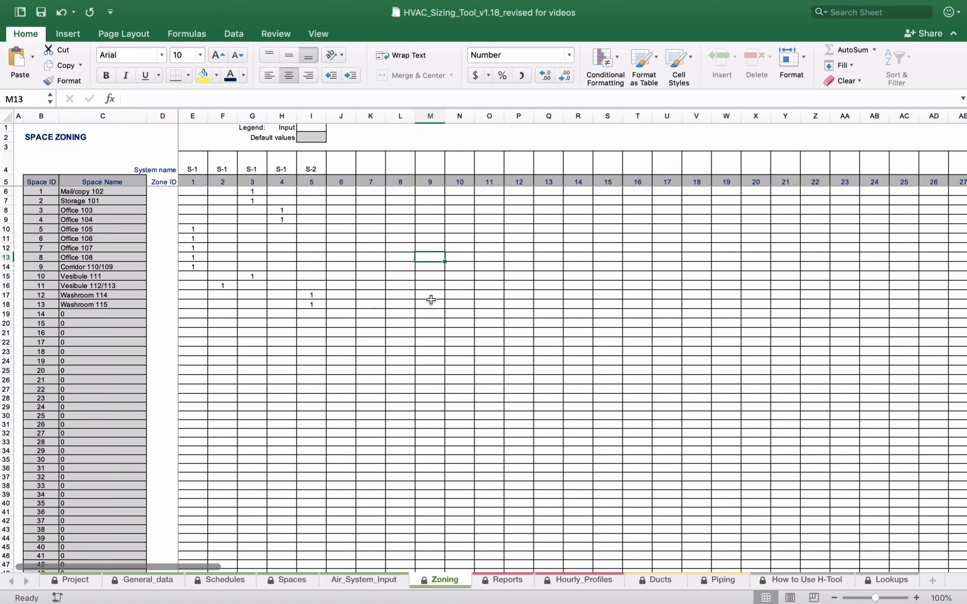
# - Return to the Project sheet and review the modeling sequence from the design load simulation onward
pyautogui.click(89, 580)
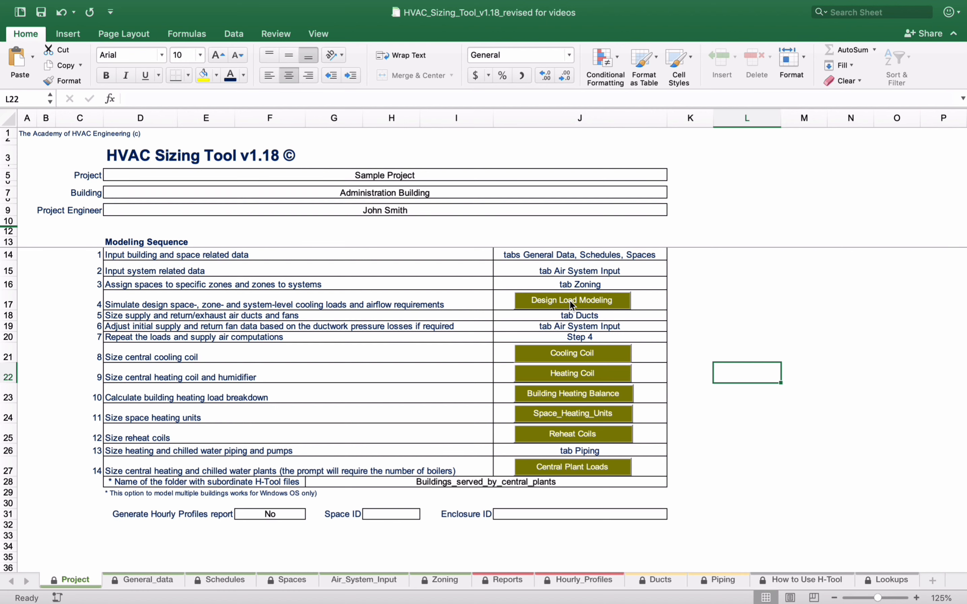
pyautogui.hscroll(5, 570, 300)
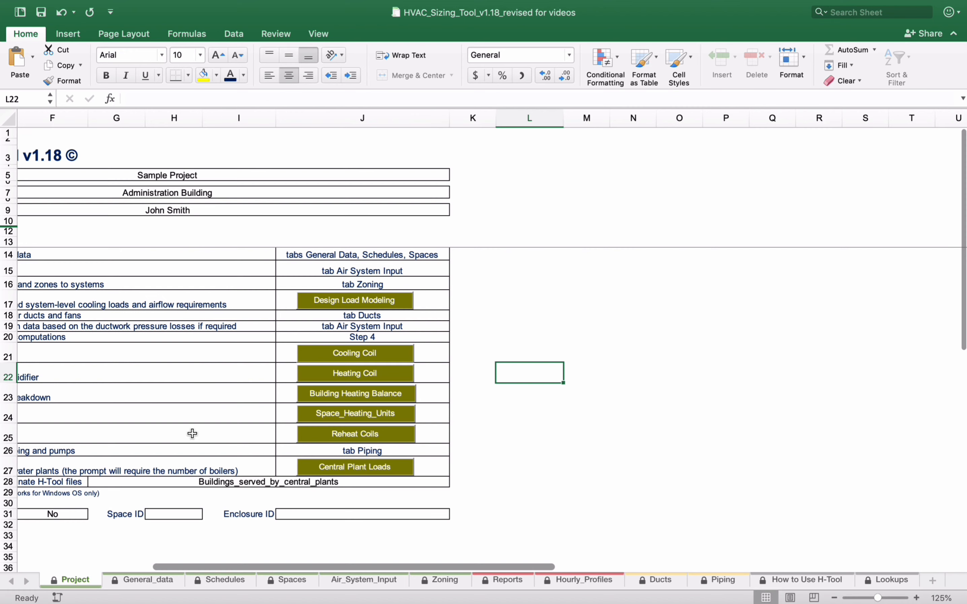
pyautogui.click(182, 419)
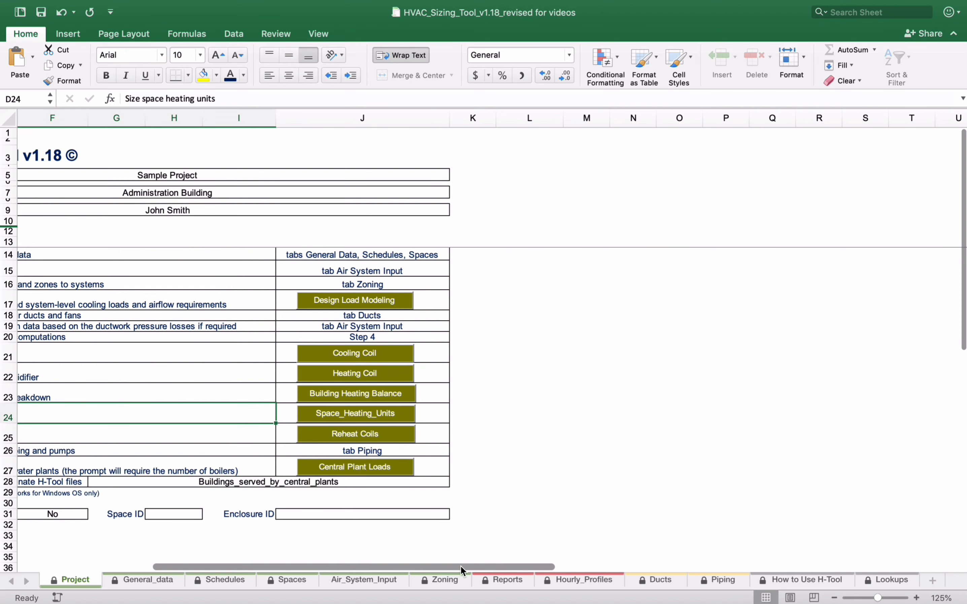
pyautogui.moveTo(465, 567); pyautogui.dragTo(329, 558)
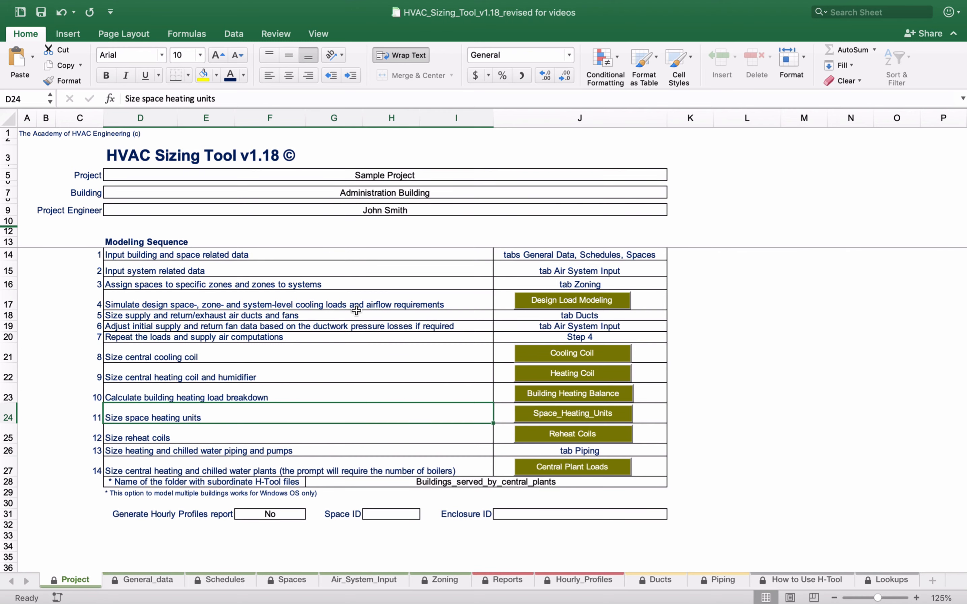
# - Examine the Reports sheet from the space inputs through the ventilation and supply air requirements
pyautogui.click(515, 581)
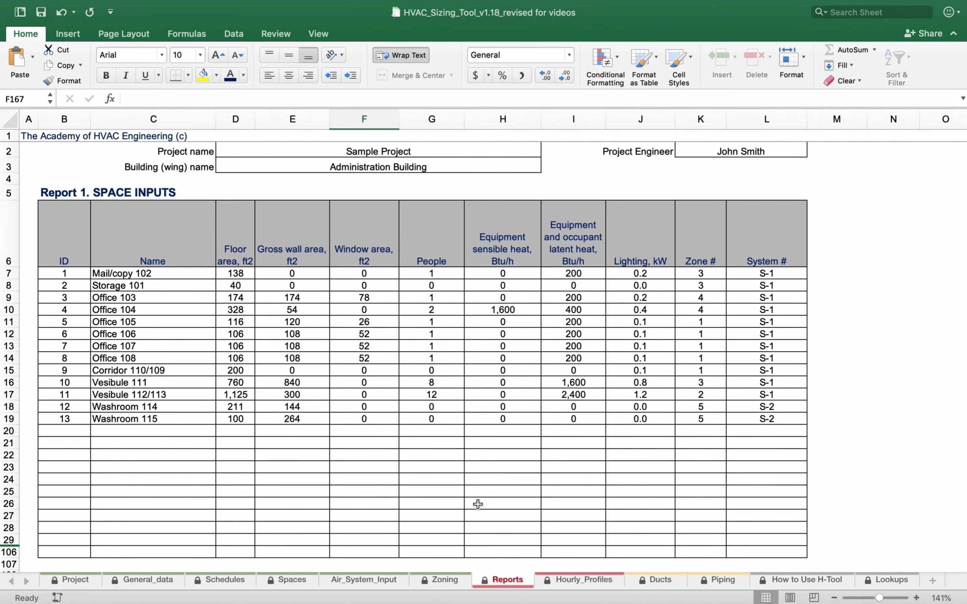
pyautogui.scroll(3, 464, 422)
pyautogui.scroll(-2, 462, 417)
pyautogui.scroll(3, 469, 422)
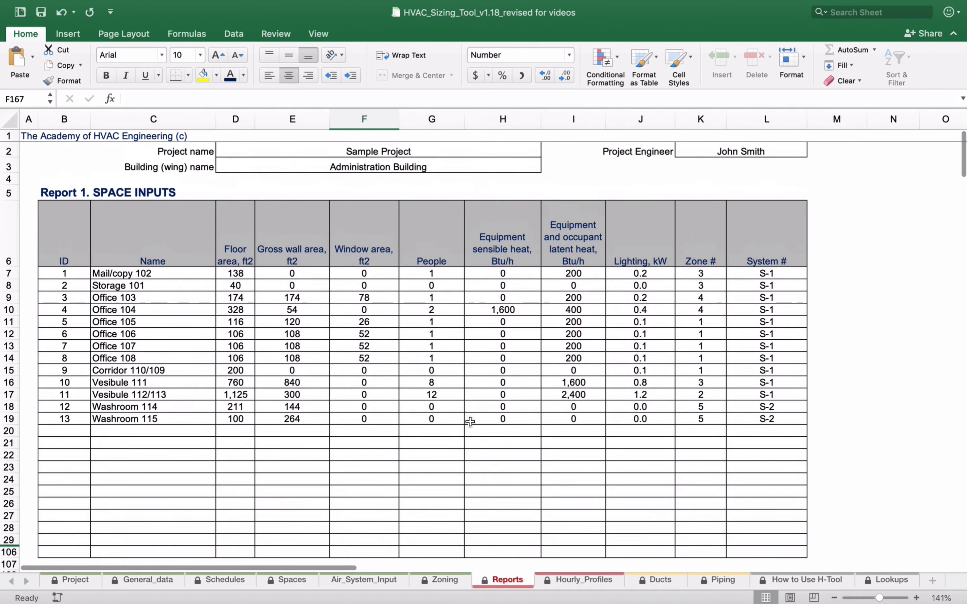
pyautogui.scroll(-10, 483, 418)
pyautogui.scroll(-8, 486, 418)
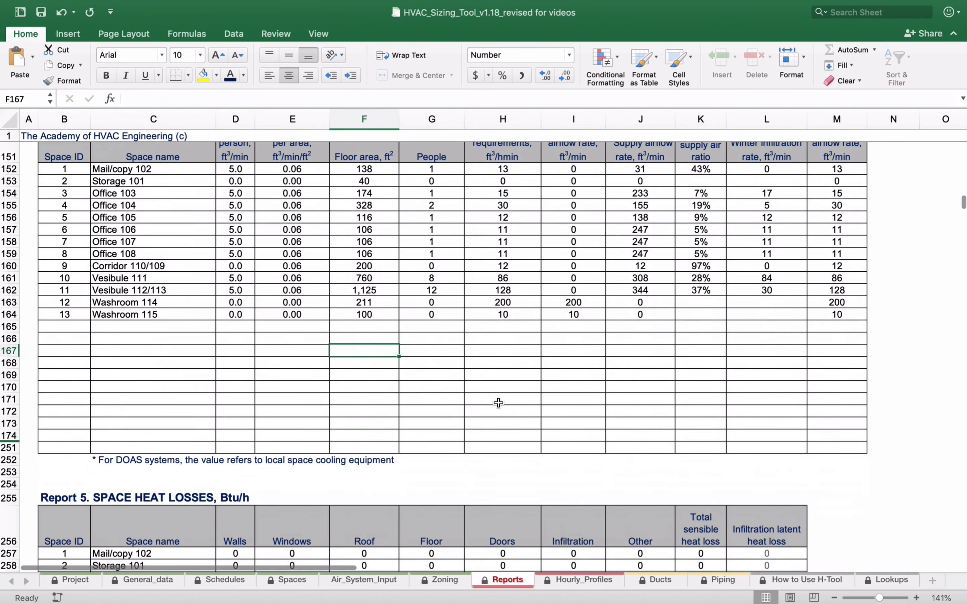
pyautogui.scroll(6, 499, 416)
pyautogui.scroll(15, 499, 416)
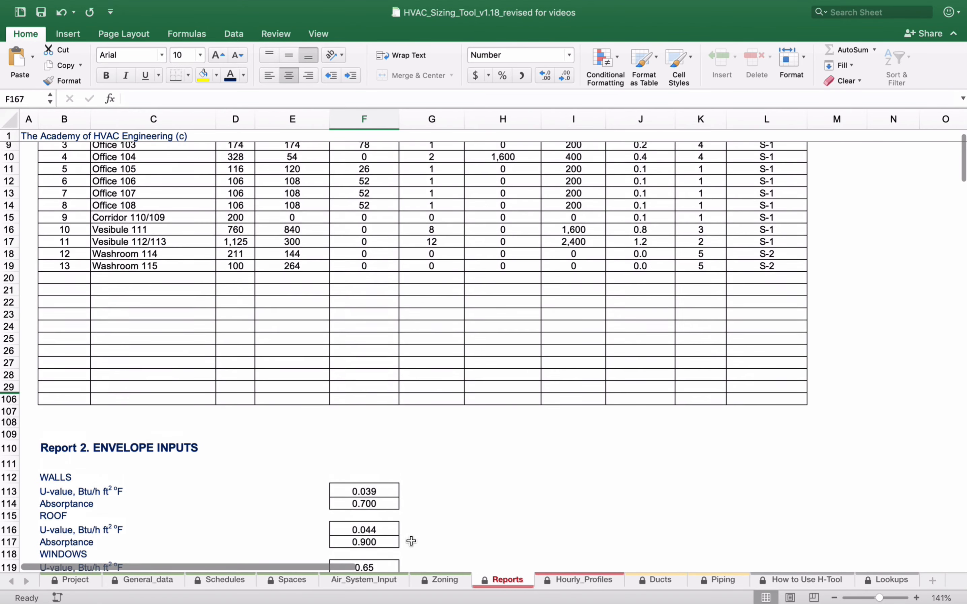
# - Return to the Project sheet, then open the Ducts sheet and review the section names and airflow rates from A-B to H-Supply Fan
pyautogui.click(84, 580)
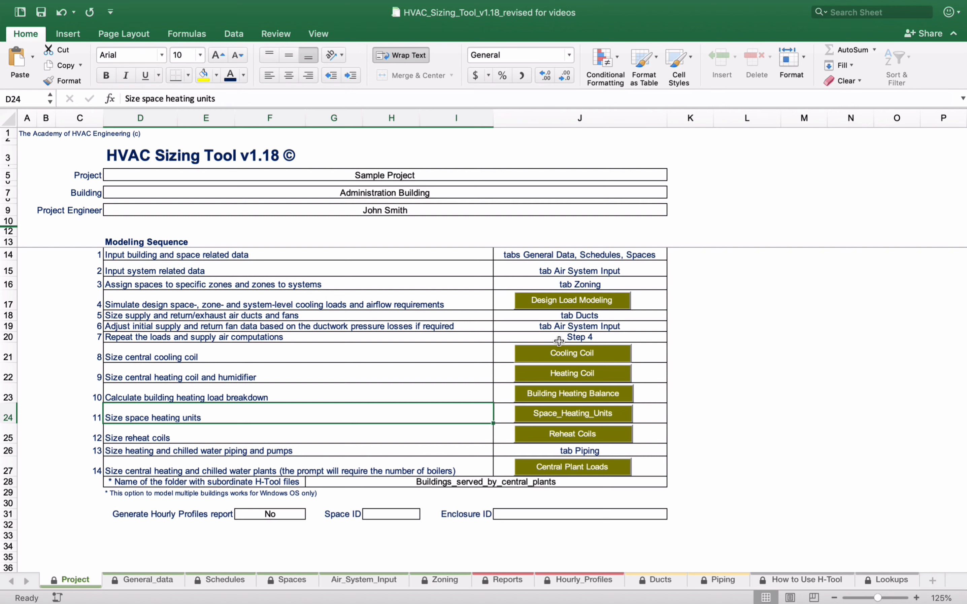
pyautogui.click(655, 583)
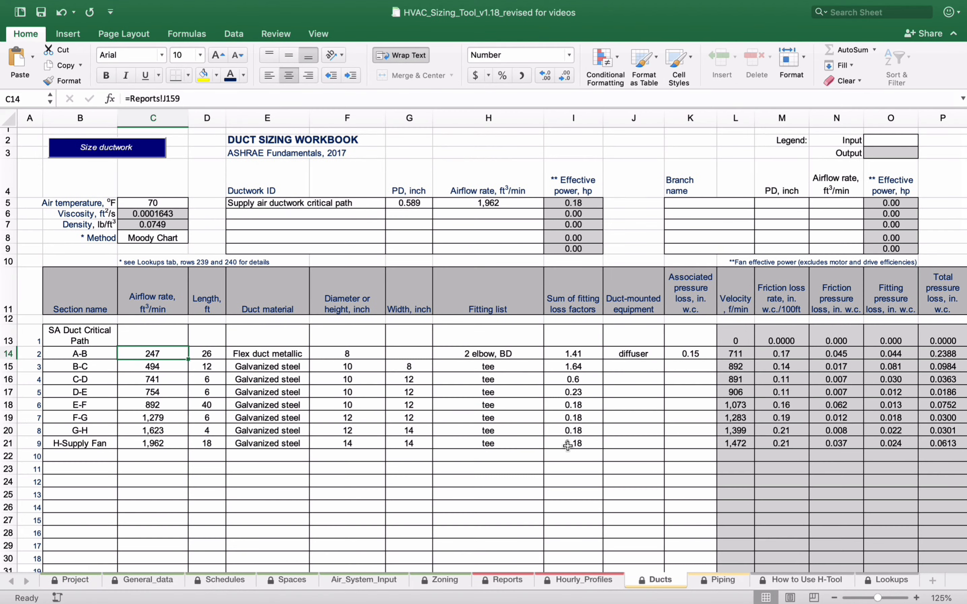
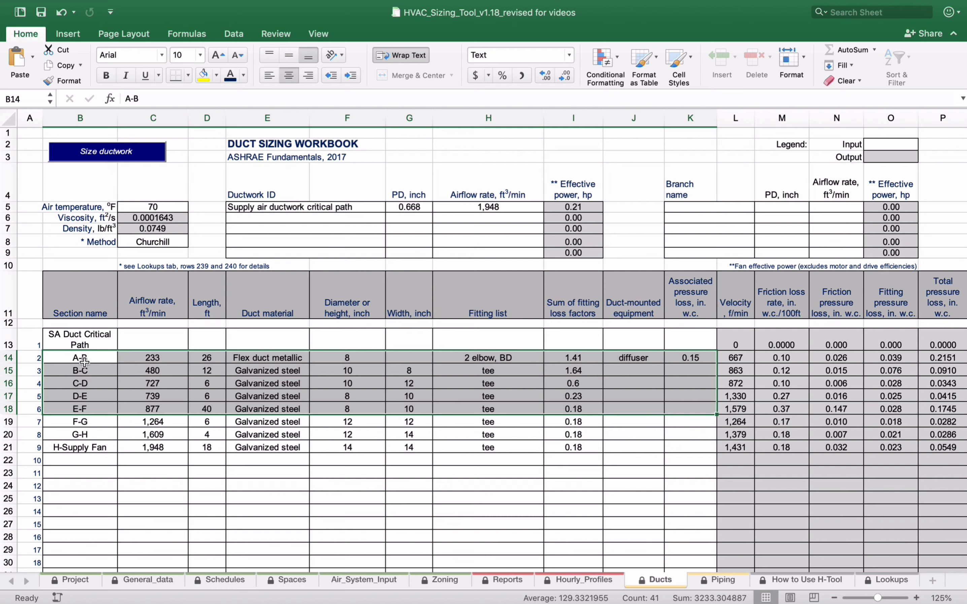
pyautogui.moveTo(83, 358); pyautogui.dragTo(84, 445)
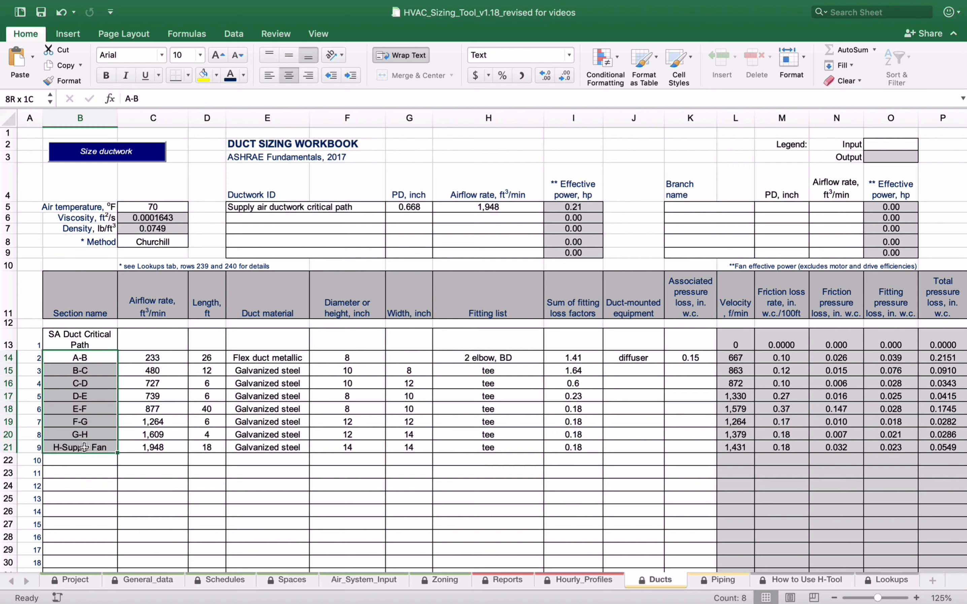
pyautogui.moveTo(84, 447); pyautogui.dragTo(84, 447)
pyautogui.moveTo(152, 358); pyautogui.dragTo(151, 446)
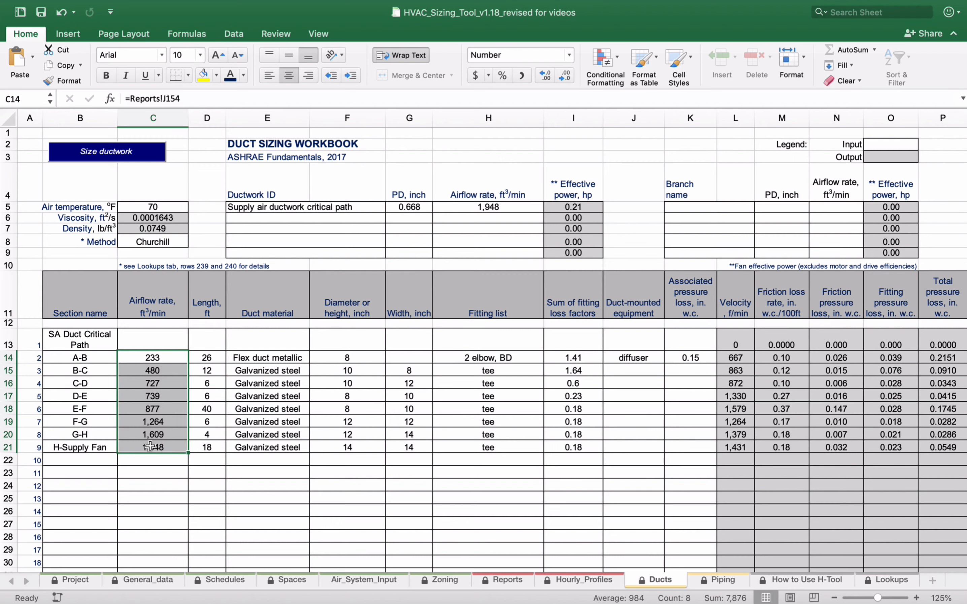
# - Link duct section A-B's airflow rate to Office 103's supply airflow in Report 4 with =Reports!J154
pyautogui.click(155, 359)
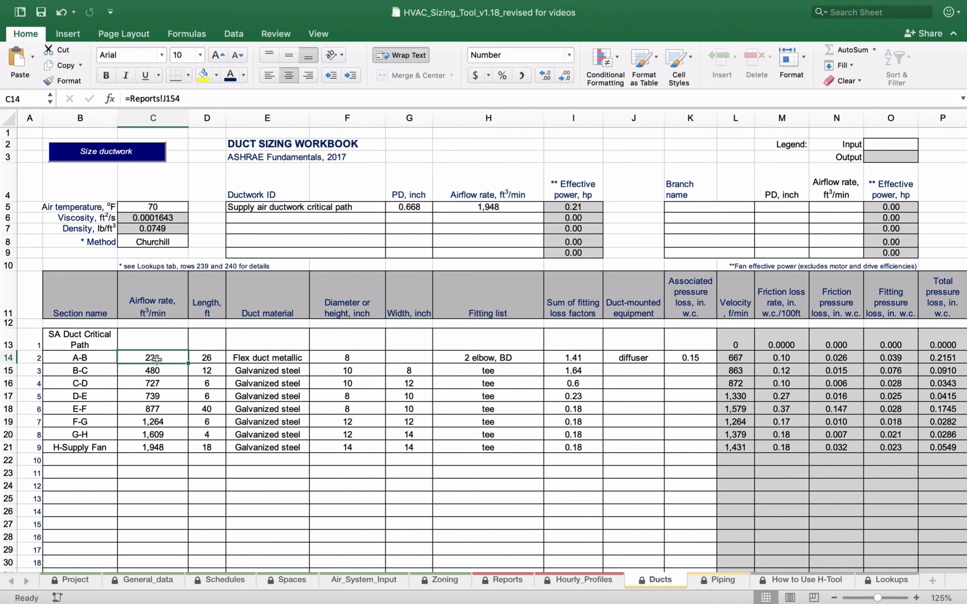
pyautogui.write('=')
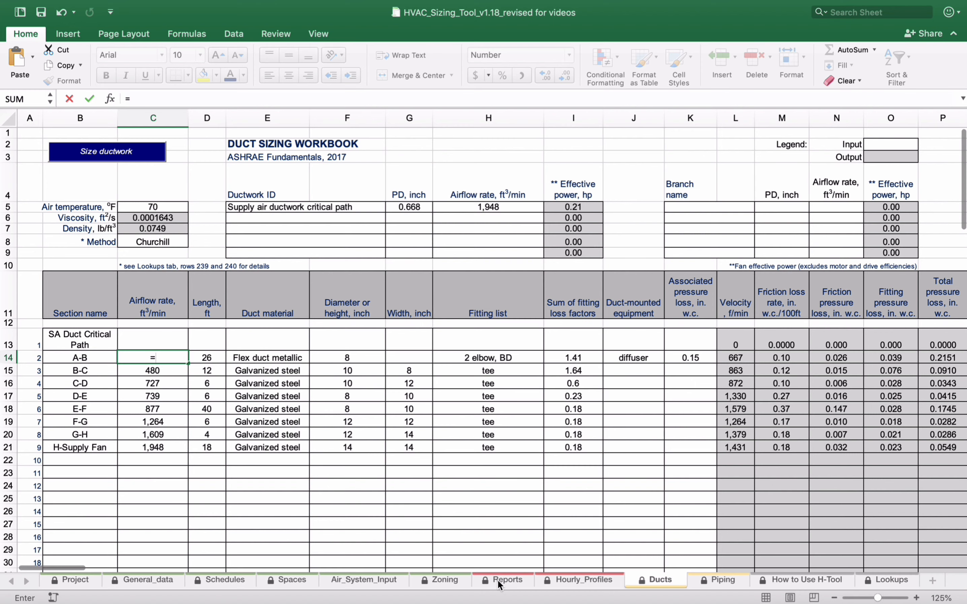
pyautogui.click(516, 579)
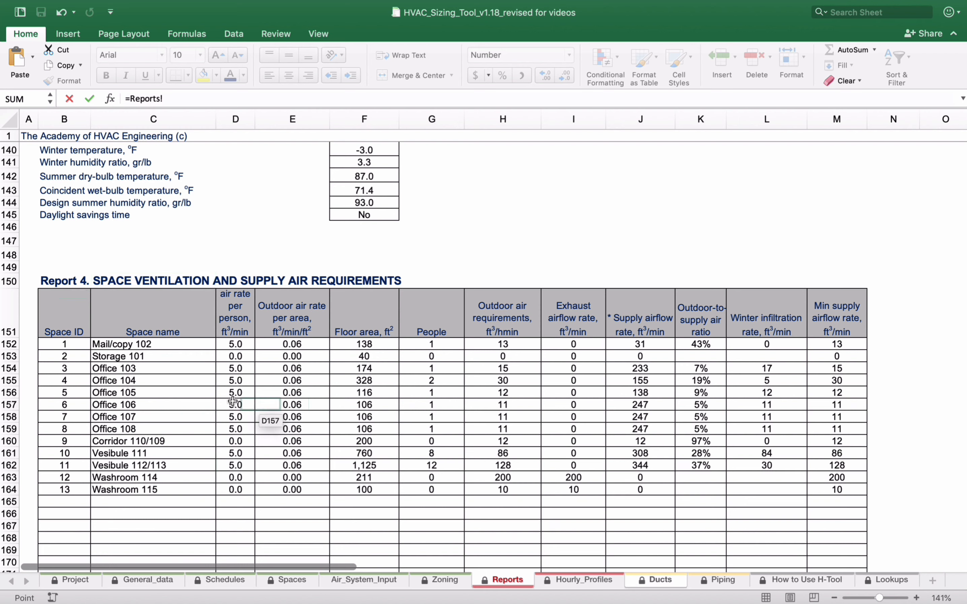
pyautogui.click(650, 368)
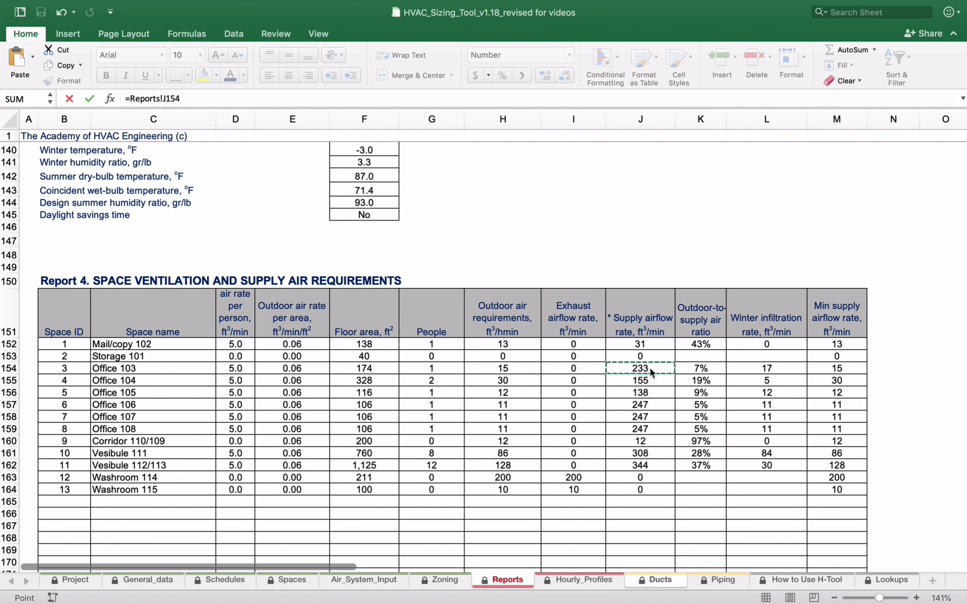
pyautogui.press('Return')
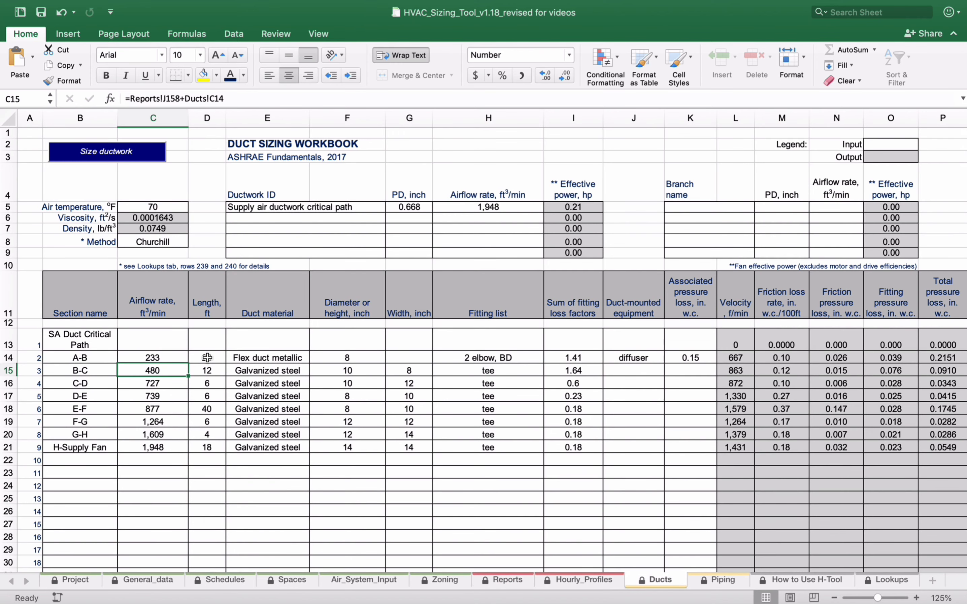
# - Review duct section A-B's length, material and diameter inputs, and select Flex duct metallic as its duct material
pyautogui.moveTo(207, 358); pyautogui.dragTo(389, 357)
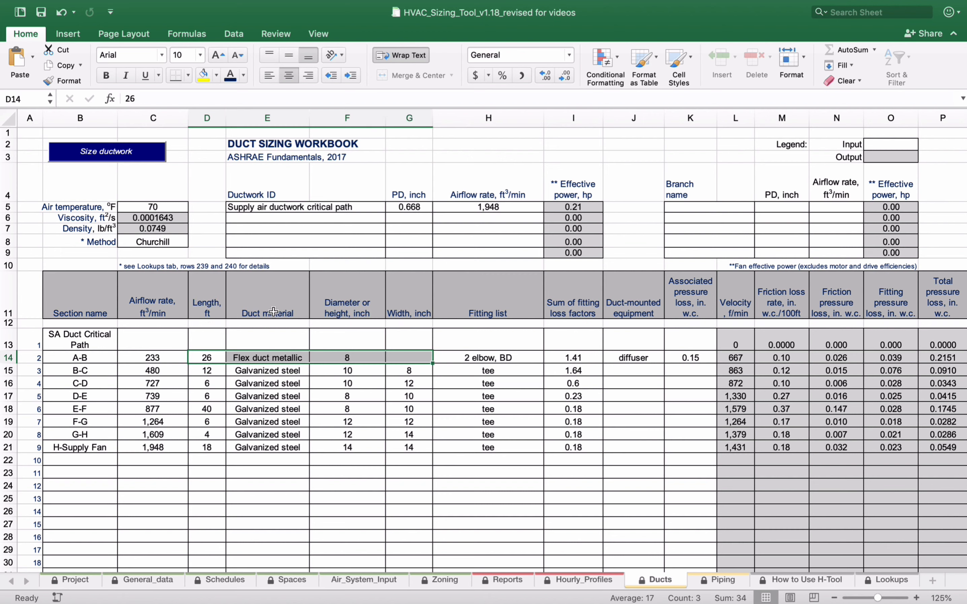
pyautogui.click(286, 359)
pyautogui.click(316, 357)
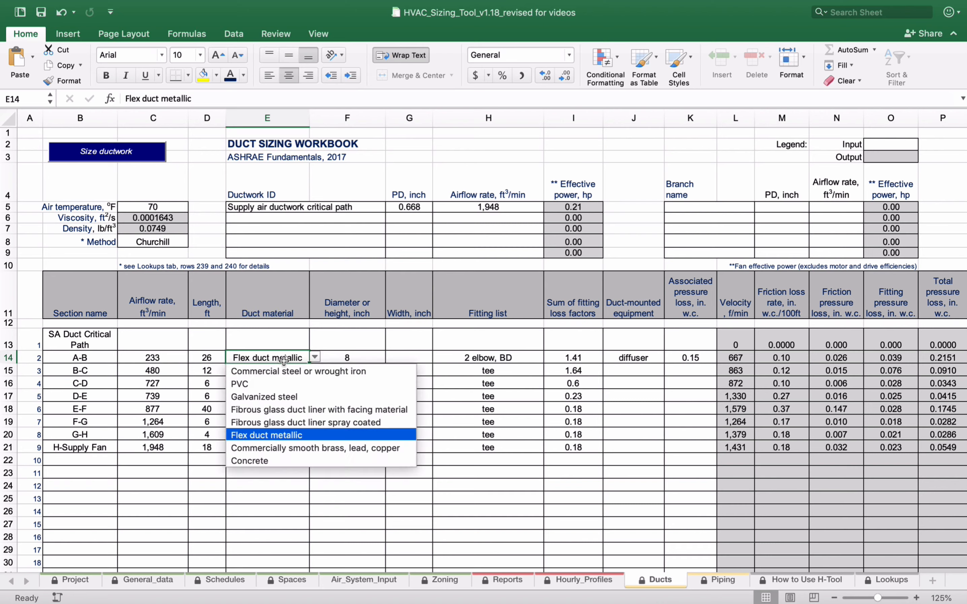
pyautogui.click(279, 437)
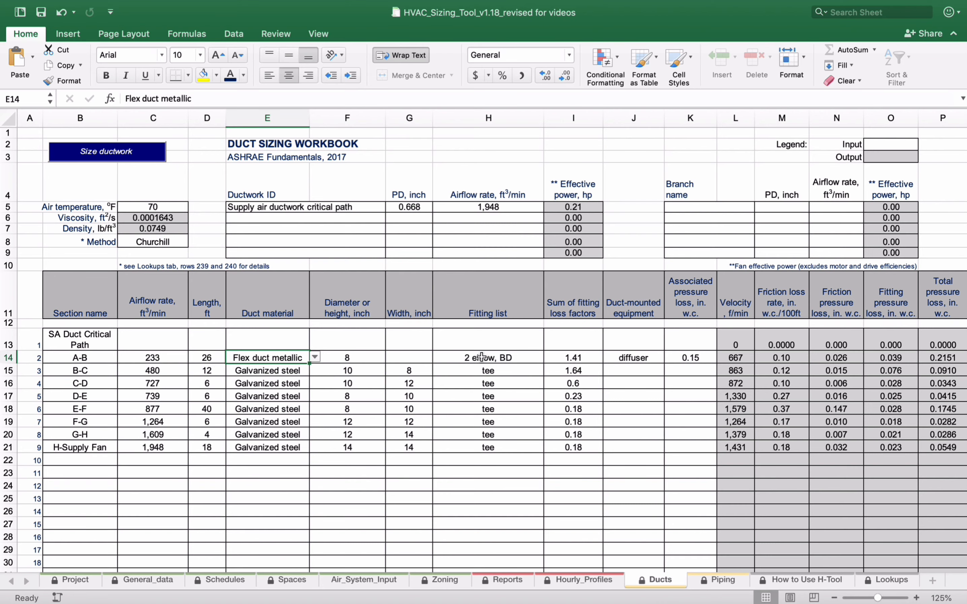
# - Review section A-B's fitting and diffuser loss inputs, and the full set of inputs for sections B-C through H-Supply Fan
pyautogui.moveTo(462, 357); pyautogui.dragTo(677, 362)
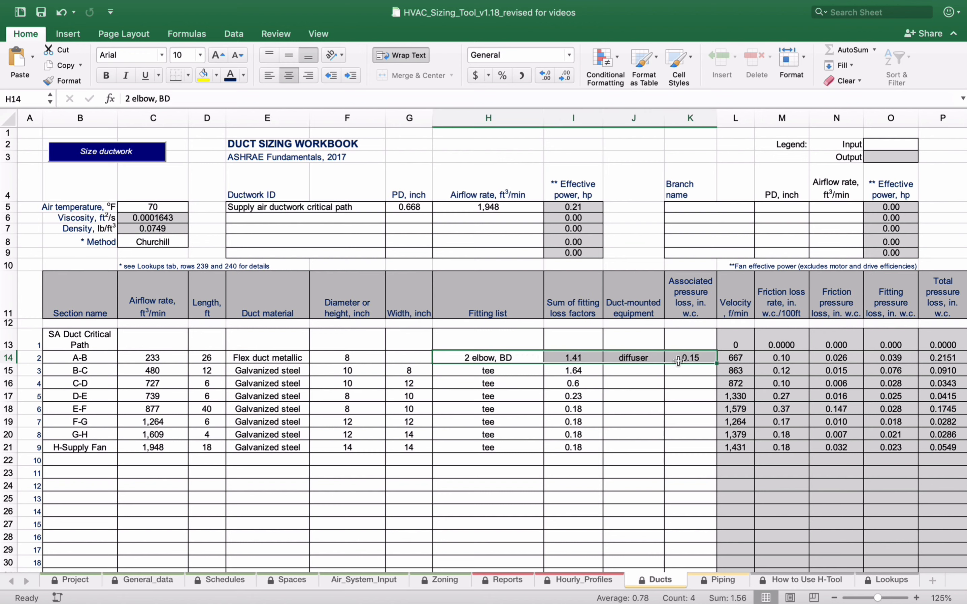
pyautogui.click(679, 384)
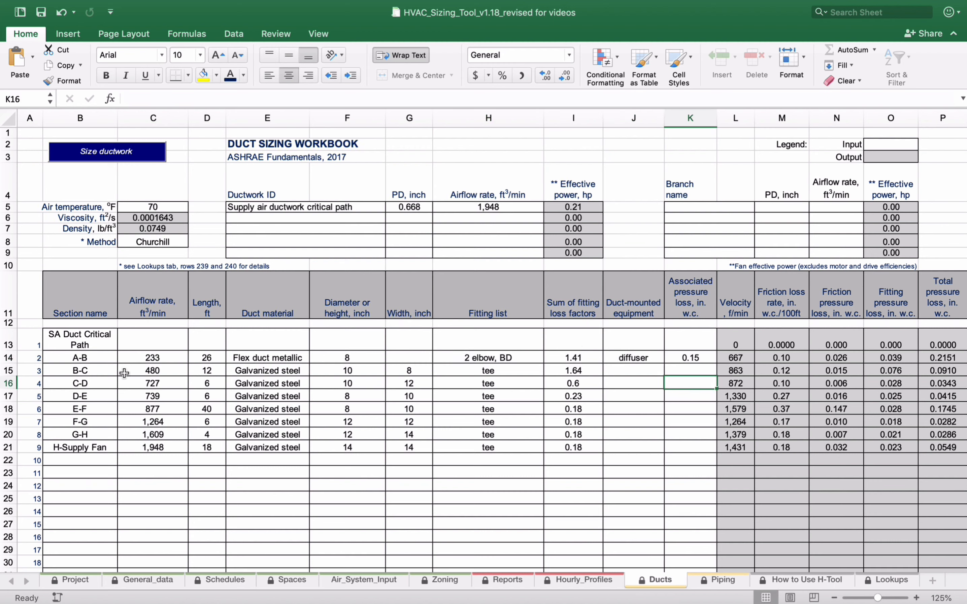
pyautogui.moveTo(125, 373); pyautogui.dragTo(673, 444)
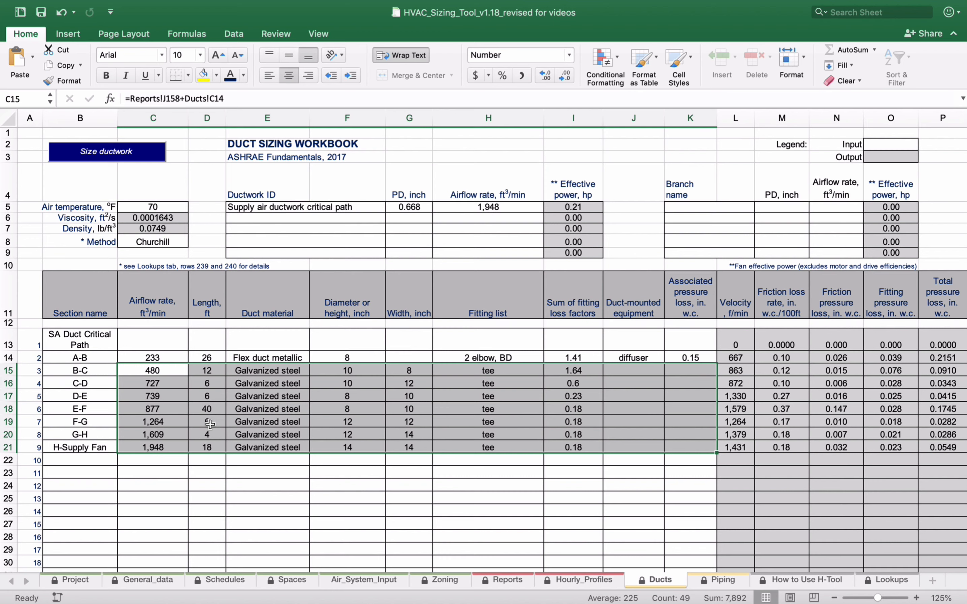
pyautogui.click(233, 420)
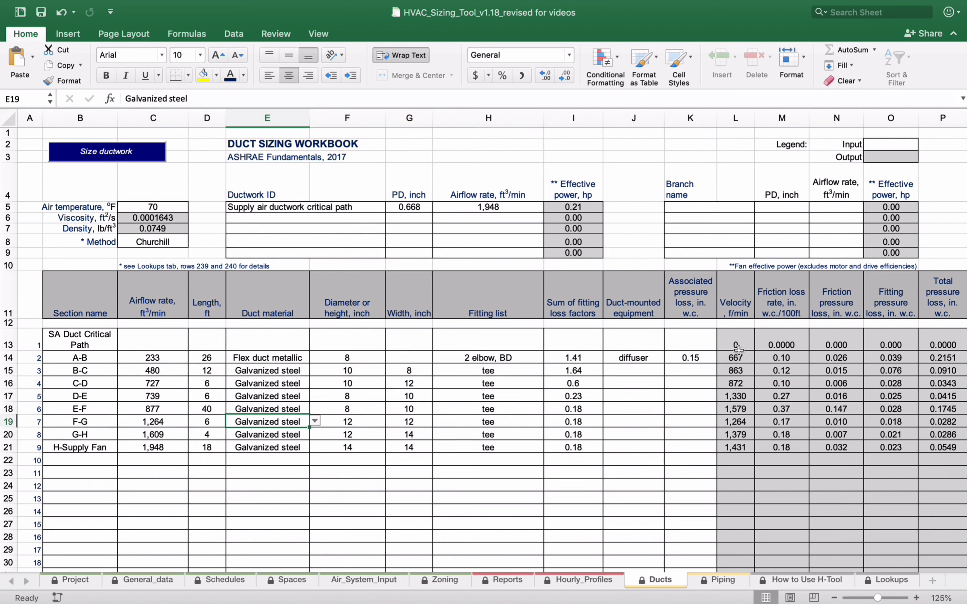
# - Clear the velocity and pressure loss results in L13:P21 and rerun the ductwork sizing calculation
pyautogui.moveTo(735, 344); pyautogui.dragTo(954, 447)
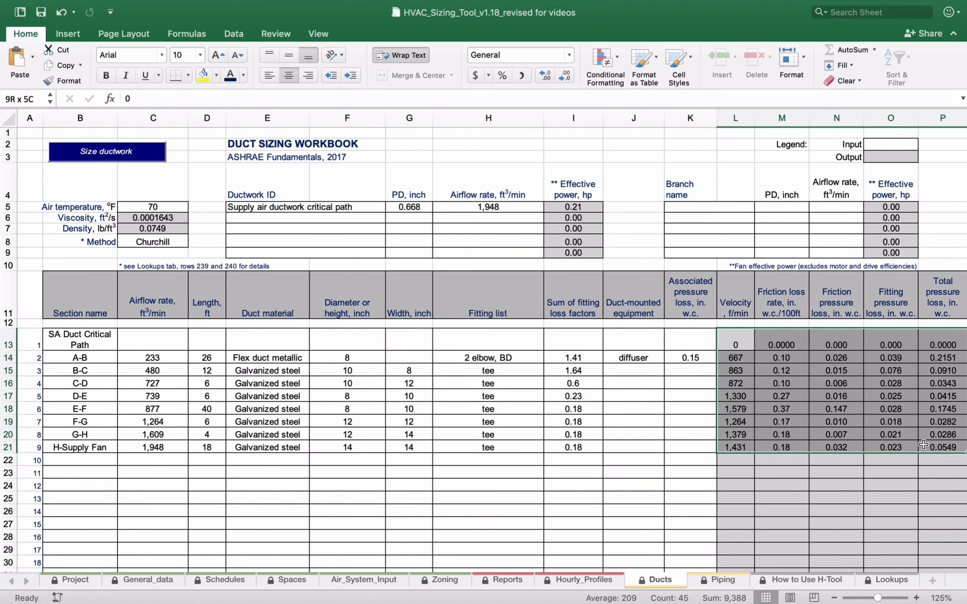
pyautogui.press('Delete')
pyautogui.click(288, 358)
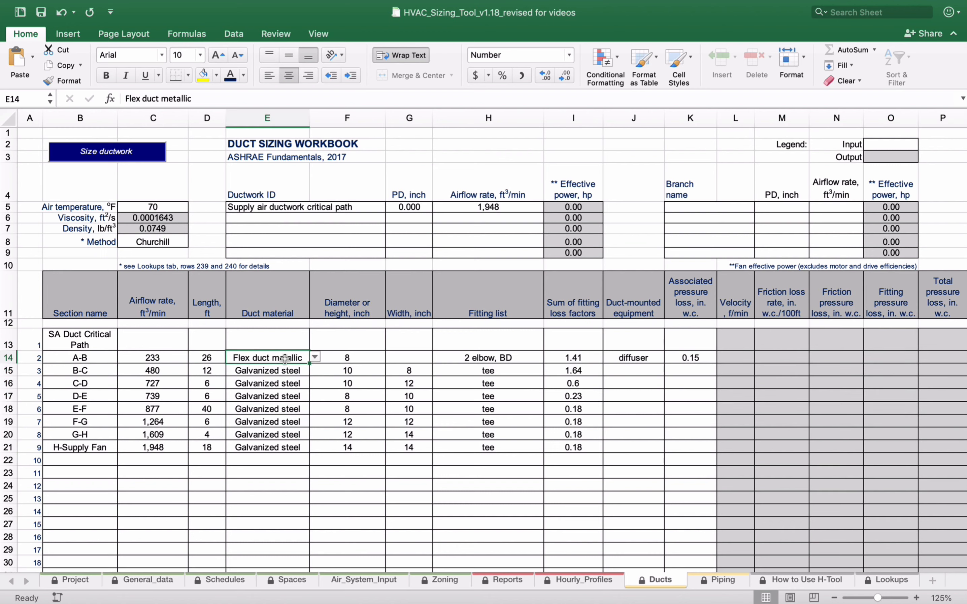
pyautogui.click(100, 154)
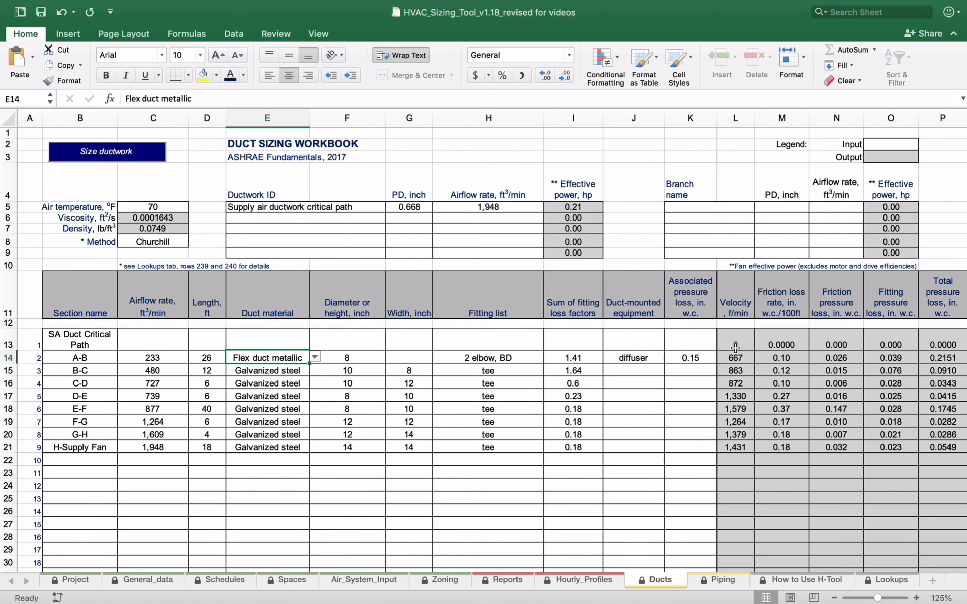
# - Examine the calculated velocities, friction loss rates and total pressure losses for duct sections A-B through H-Supply Fan
pyautogui.click(742, 291)
pyautogui.click(784, 299)
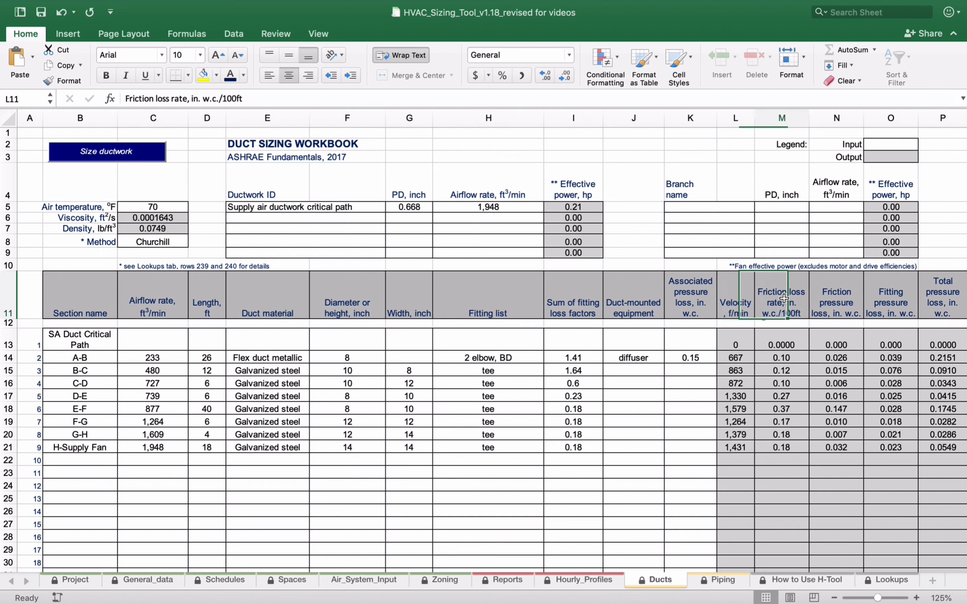
pyautogui.click(746, 366)
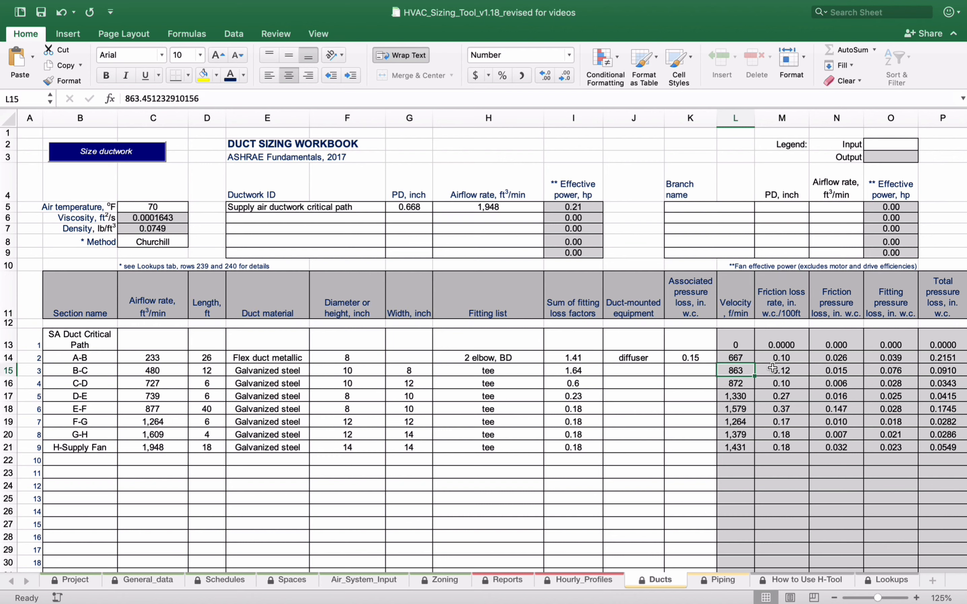
pyautogui.click(773, 369)
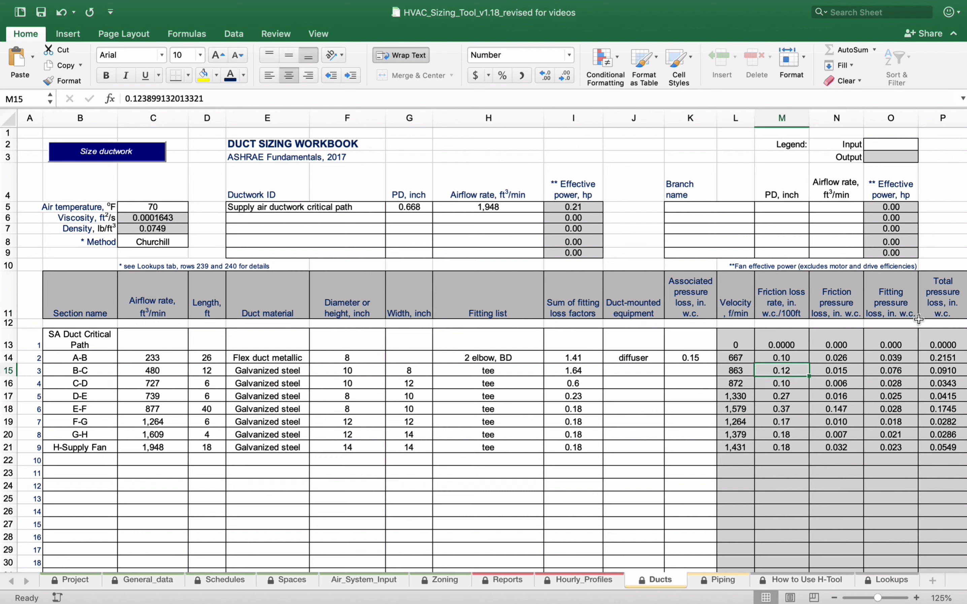
pyautogui.click(944, 358)
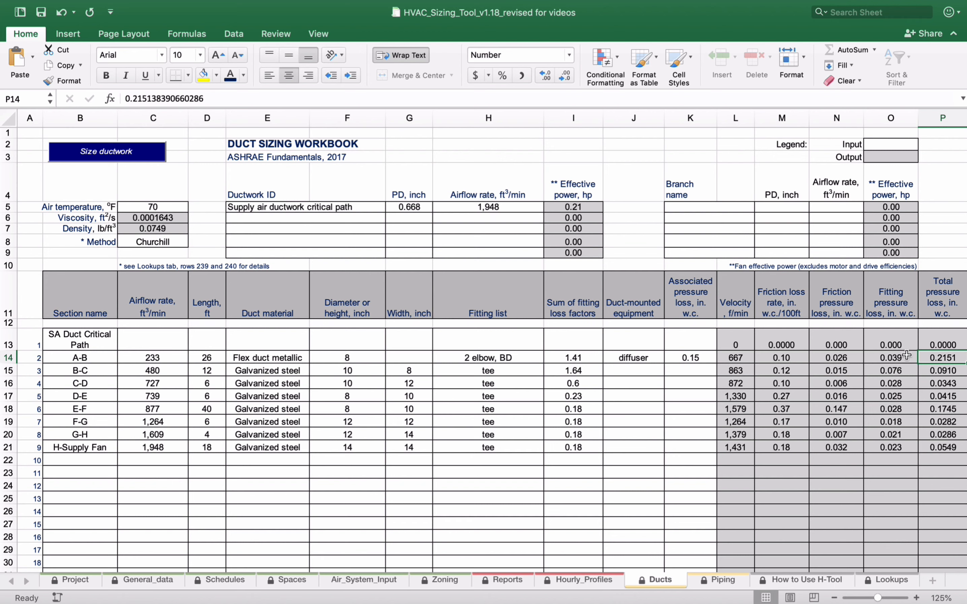
pyautogui.click(942, 372)
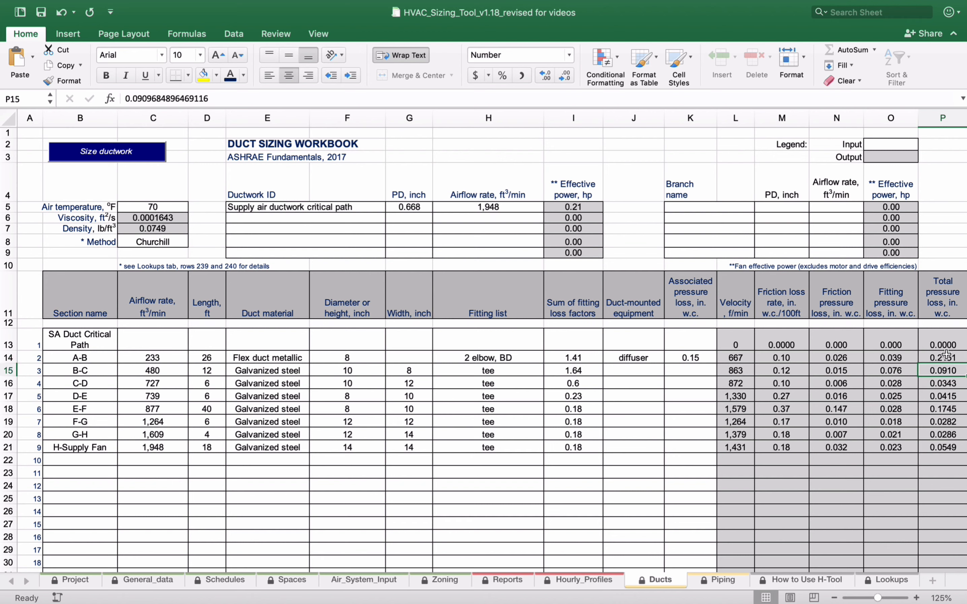
pyautogui.moveTo(945, 356); pyautogui.dragTo(948, 448)
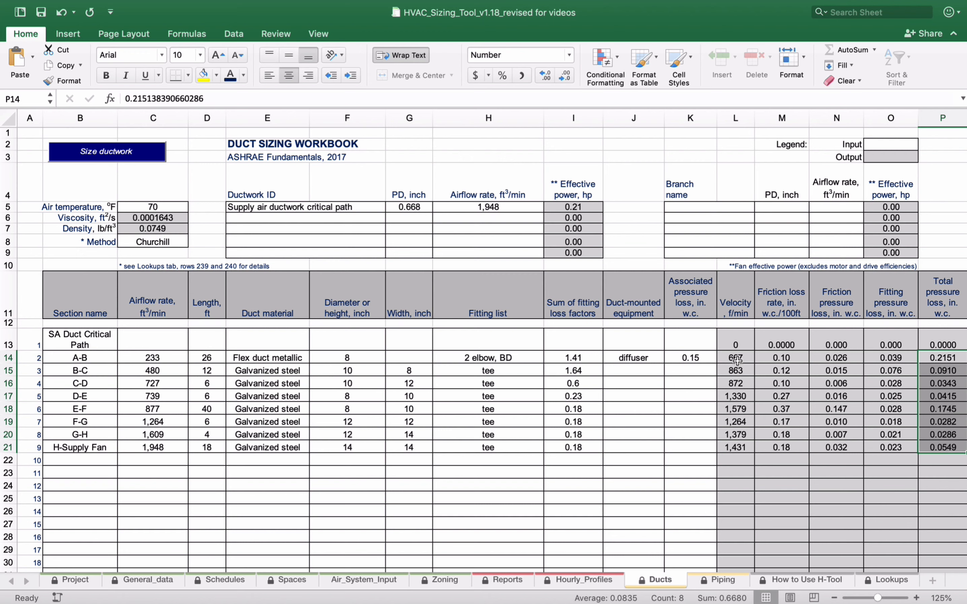
pyautogui.moveTo(737, 360); pyautogui.dragTo(786, 443)
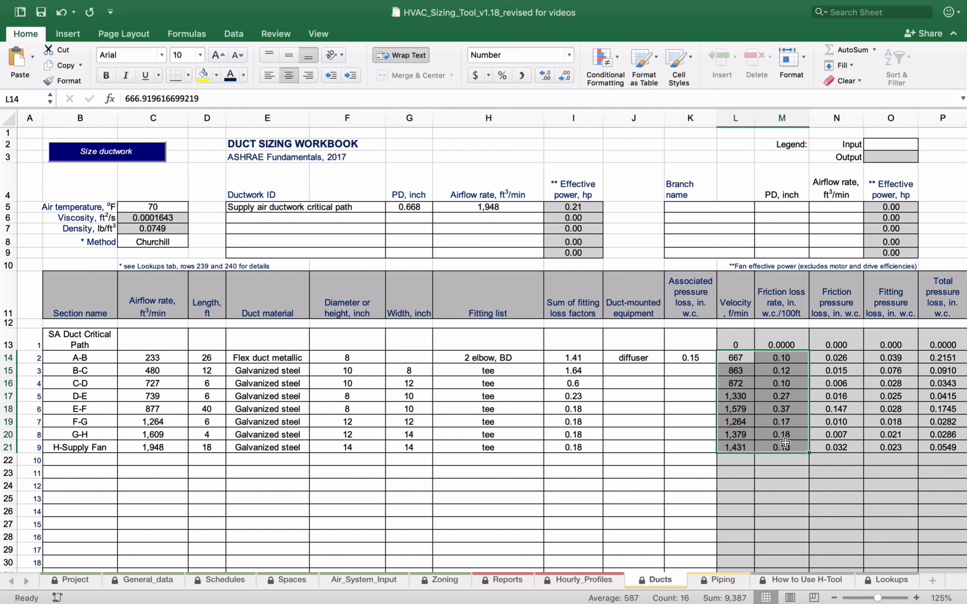
# - Calculate the supply air critical path's pressure drop in G5 by summing the section total pressure losses in P14:P21
pyautogui.click(411, 207)
pyautogui.write('=sum(')
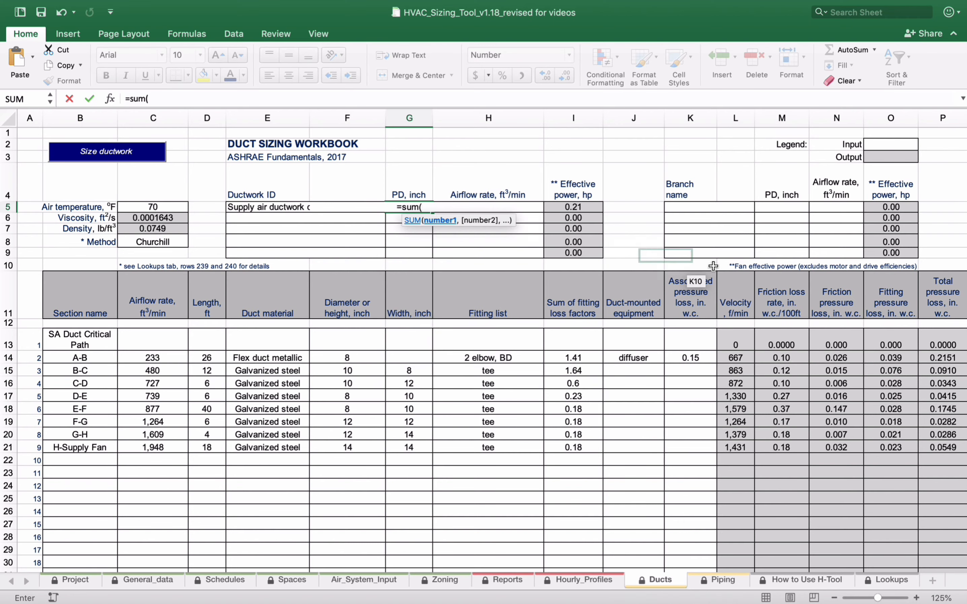
pyautogui.moveTo(946, 357); pyautogui.dragTo(955, 447)
pyautogui.press('Return')
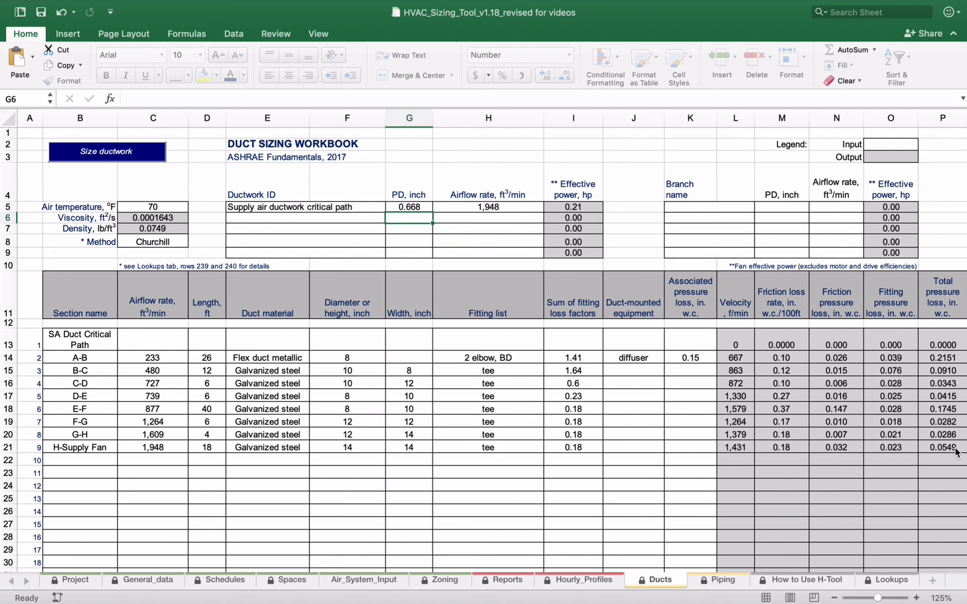
# - Link the critical path's airflow rate to section H-Supply Fan with =C21, and inspect the effective power formula
pyautogui.click(500, 206)
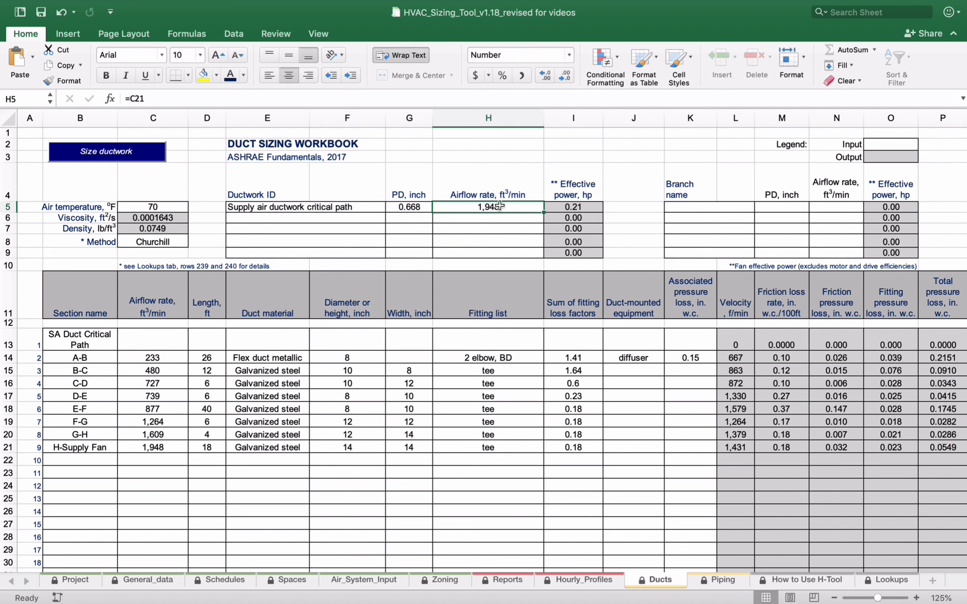
pyautogui.write('=')
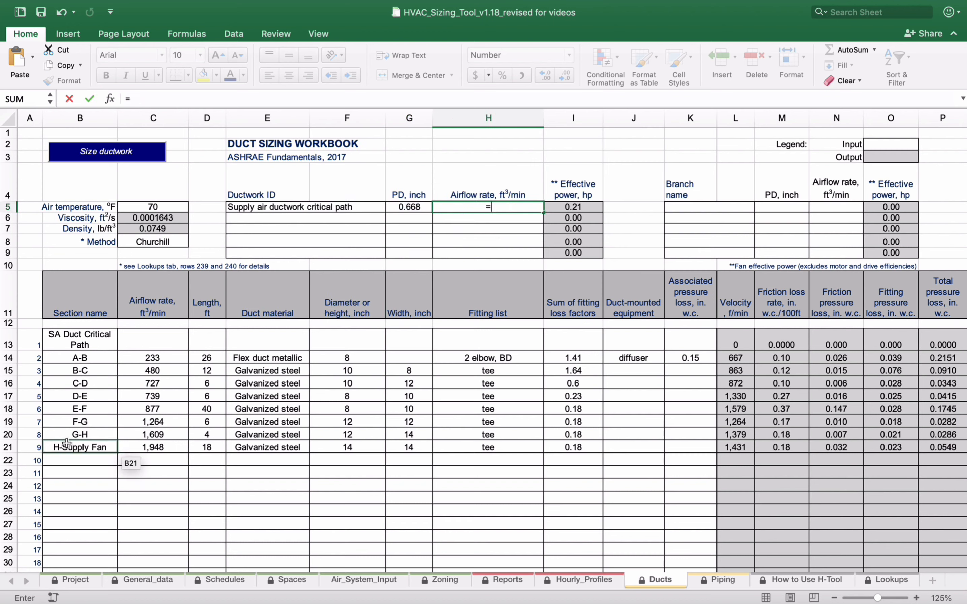
pyautogui.click(159, 448)
pyautogui.press('Return')
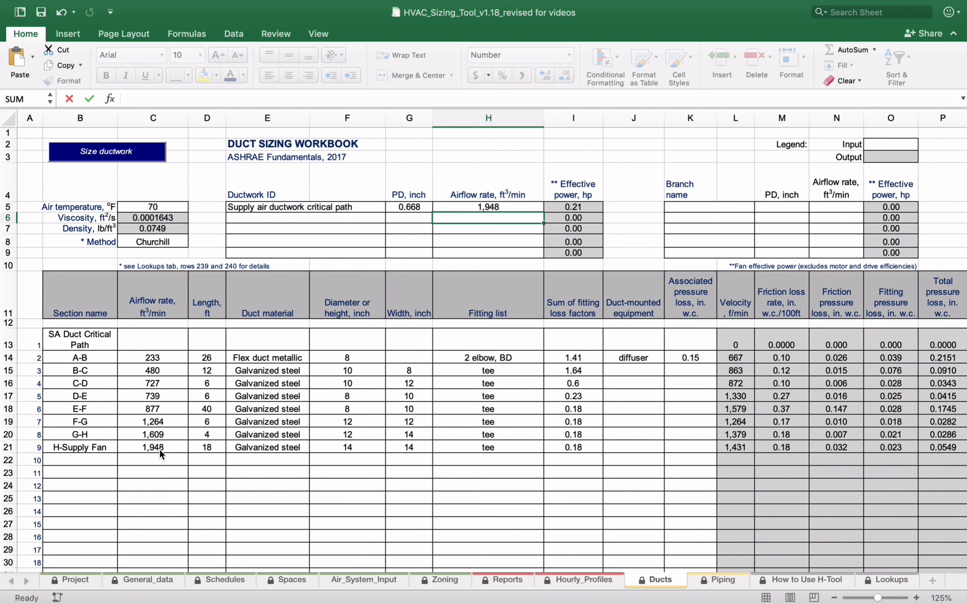
pyautogui.click(580, 206)
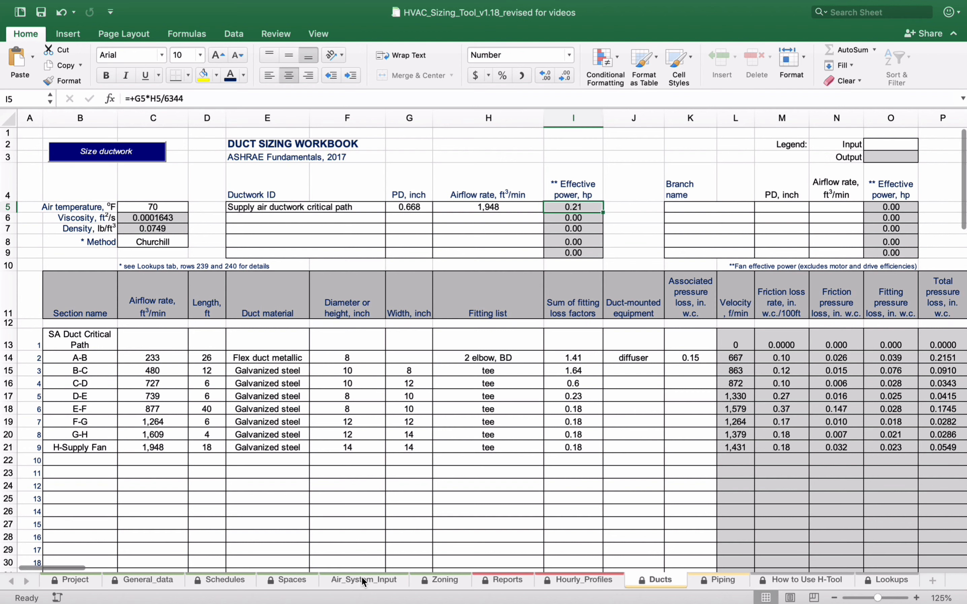
# - Review modeling step 6 on the Project sheet, and examine the supply and return/exhaust fan power inputs on the Air_System_Input sheet
pyautogui.click(72, 580)
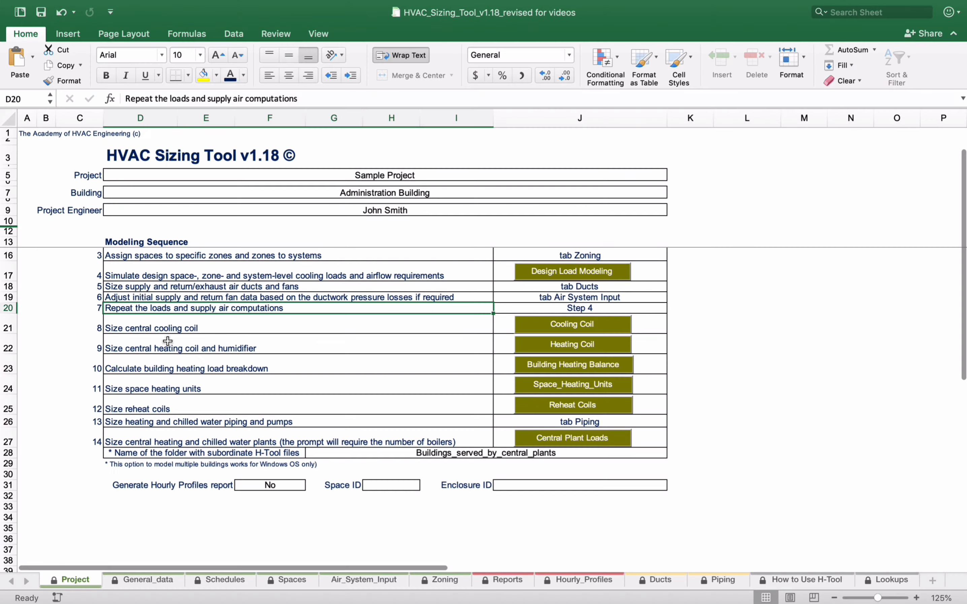
pyautogui.click(107, 297)
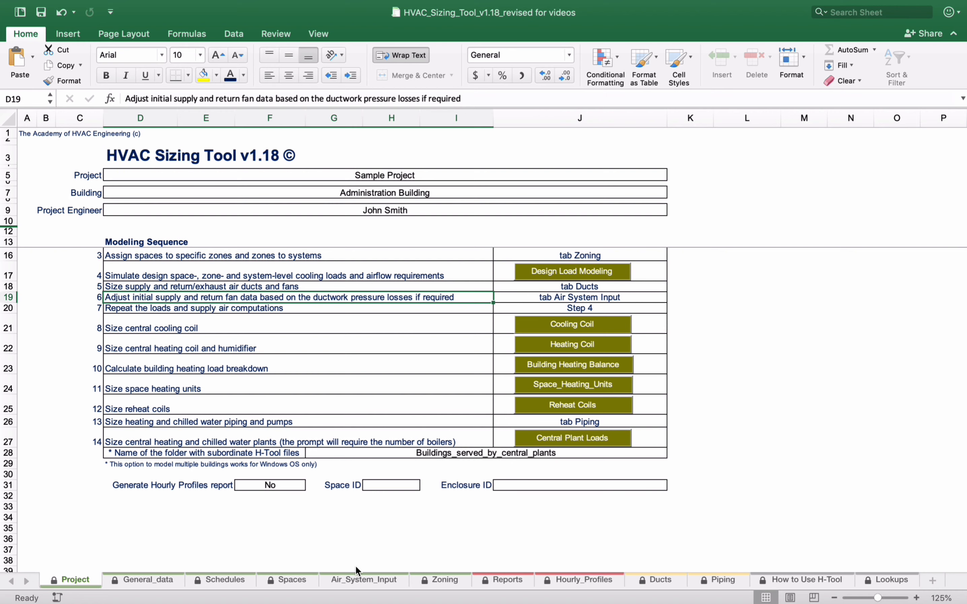
pyautogui.click(361, 583)
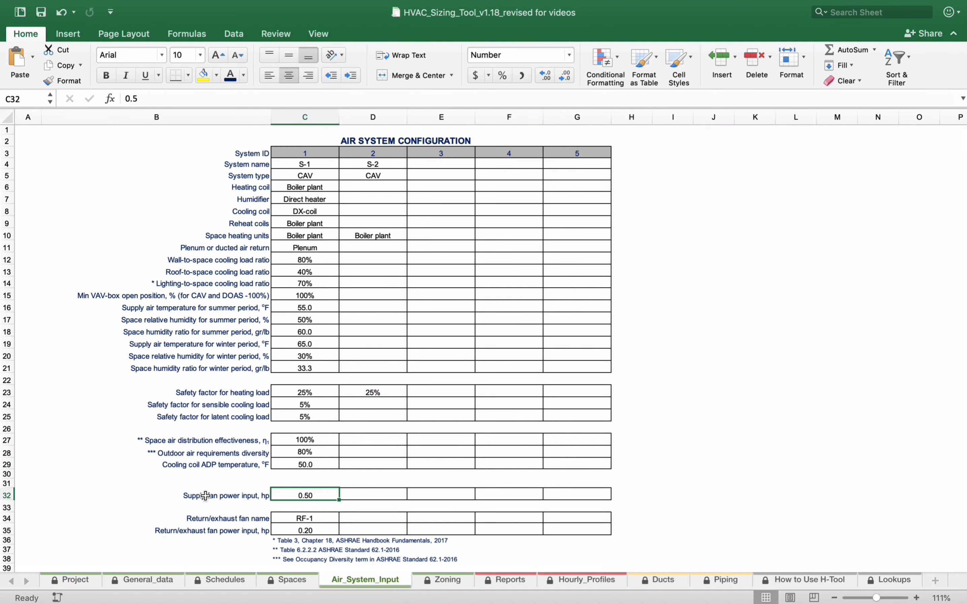
pyautogui.press('Left')
pyautogui.click(286, 502)
pyautogui.click(312, 531)
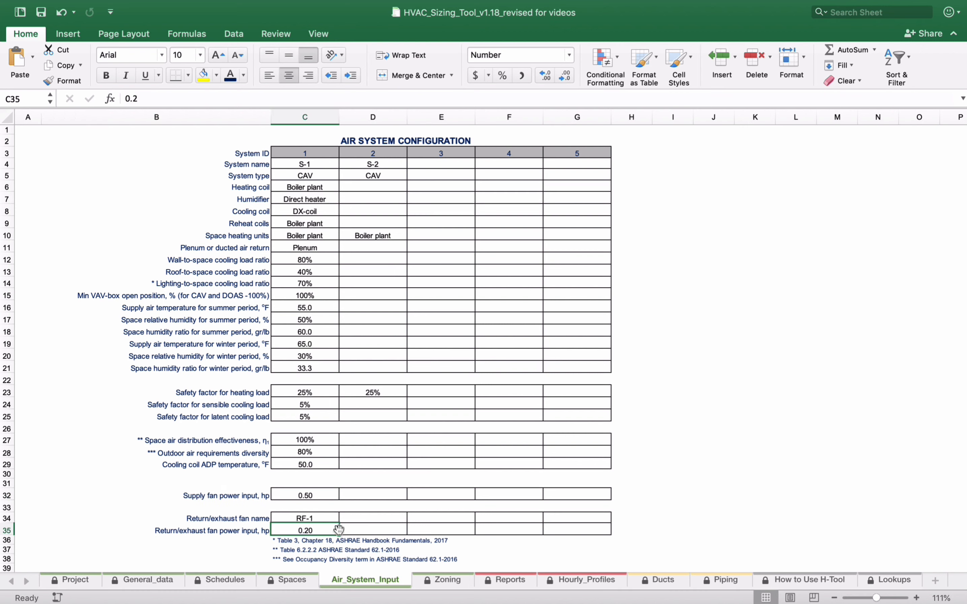
pyautogui.click(322, 499)
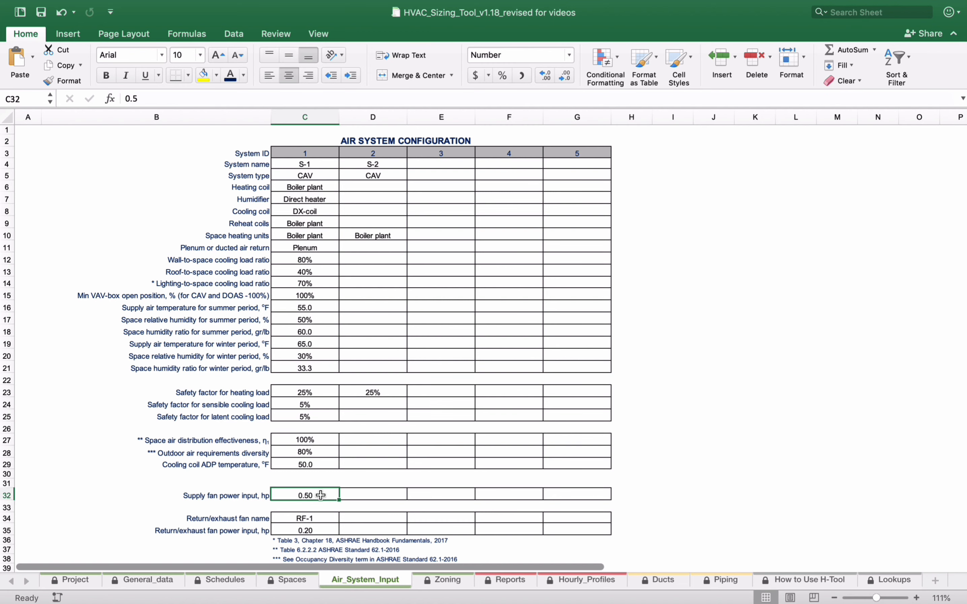
# - Review modeling step 7 on the Project sheet, recheck the Air_System_Input sheet, and return to the modeling sequence
pyautogui.click(71, 581)
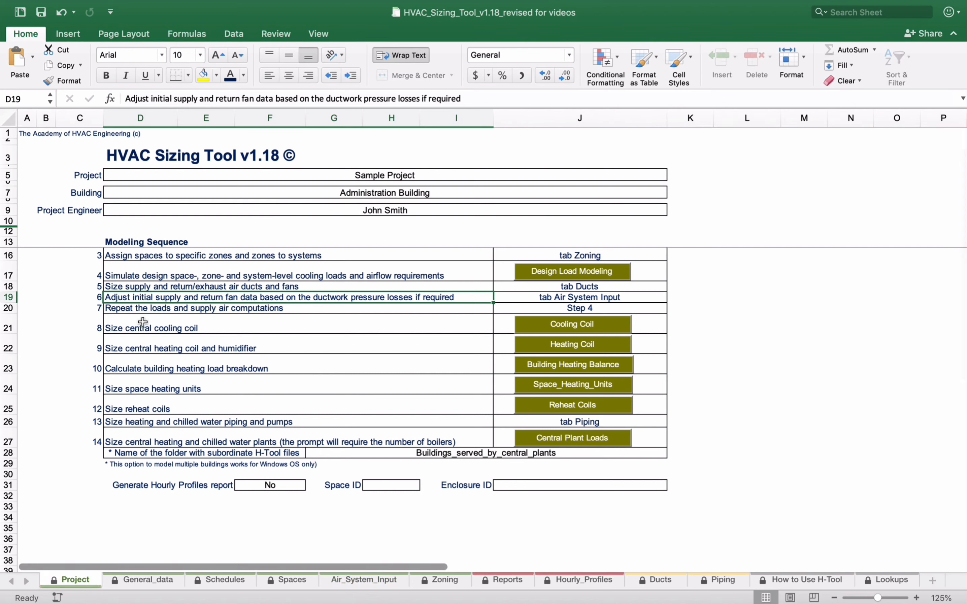
pyautogui.click(128, 311)
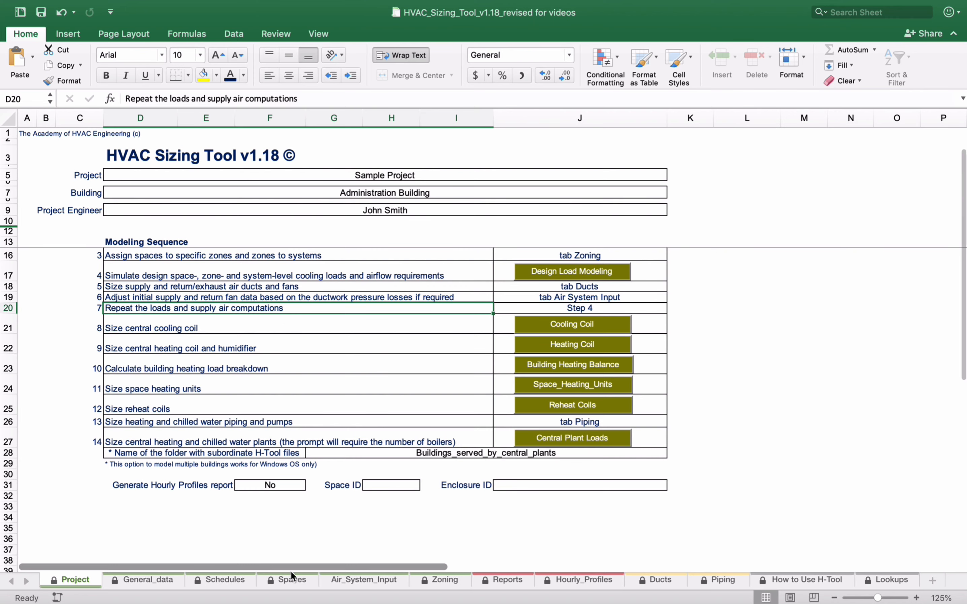
pyautogui.click(335, 583)
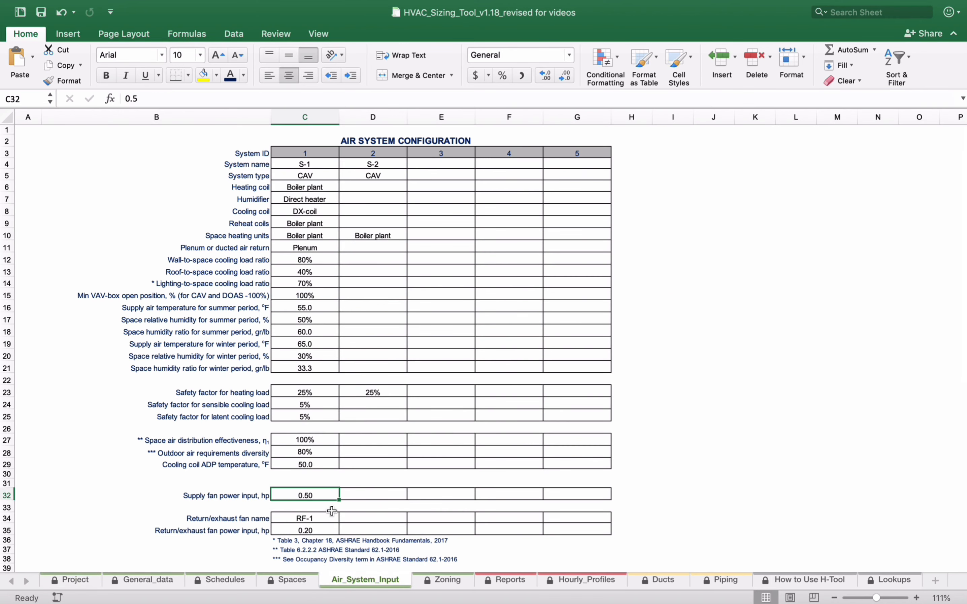
pyautogui.click(71, 580)
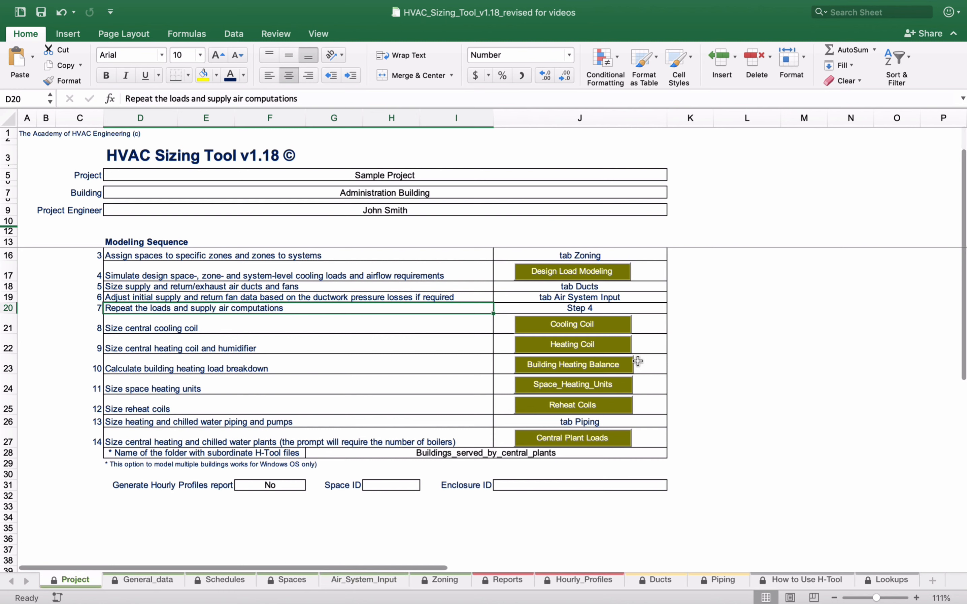
# - Run the central cooling coil sizing from modeling step 8, and review steps 9 and 10 for the heating coil and heating load breakdown
pyautogui.click(127, 326)
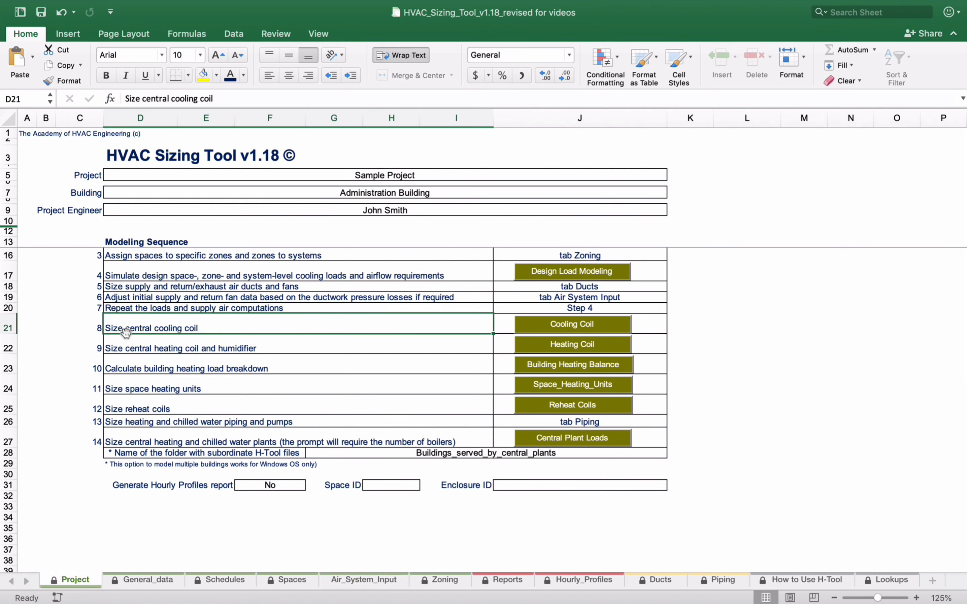
pyautogui.click(593, 328)
pyautogui.click(140, 347)
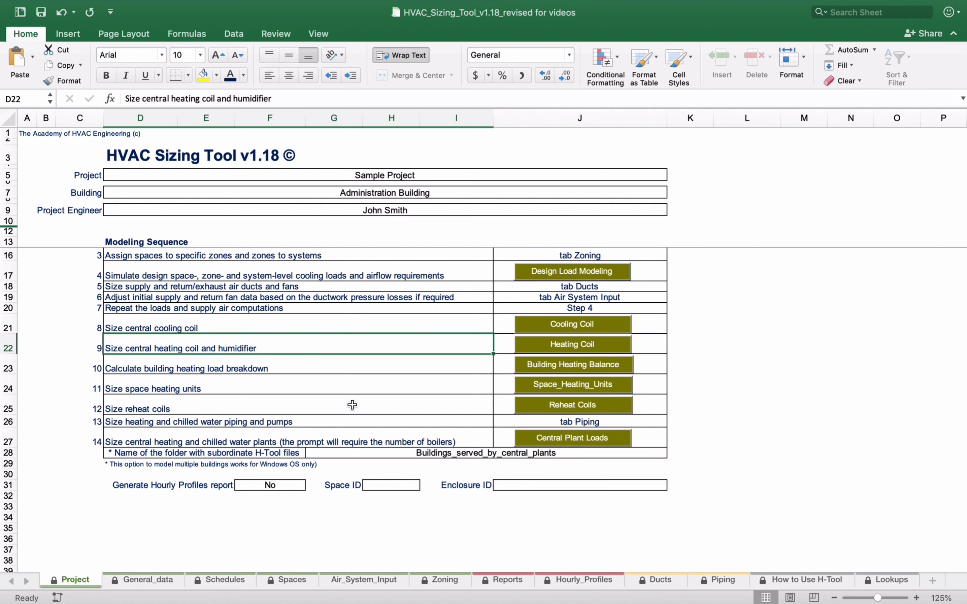
pyautogui.click(127, 365)
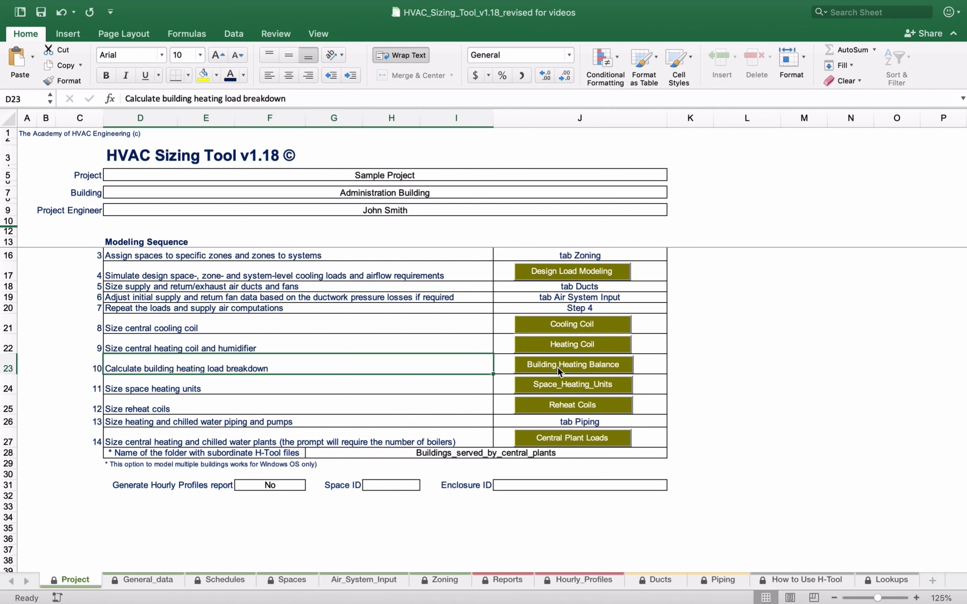
# - Review modeling steps 11 to 13 on the Project sheet, covering space heating units, reheat coils, and piping and pumps
pyautogui.click(133, 390)
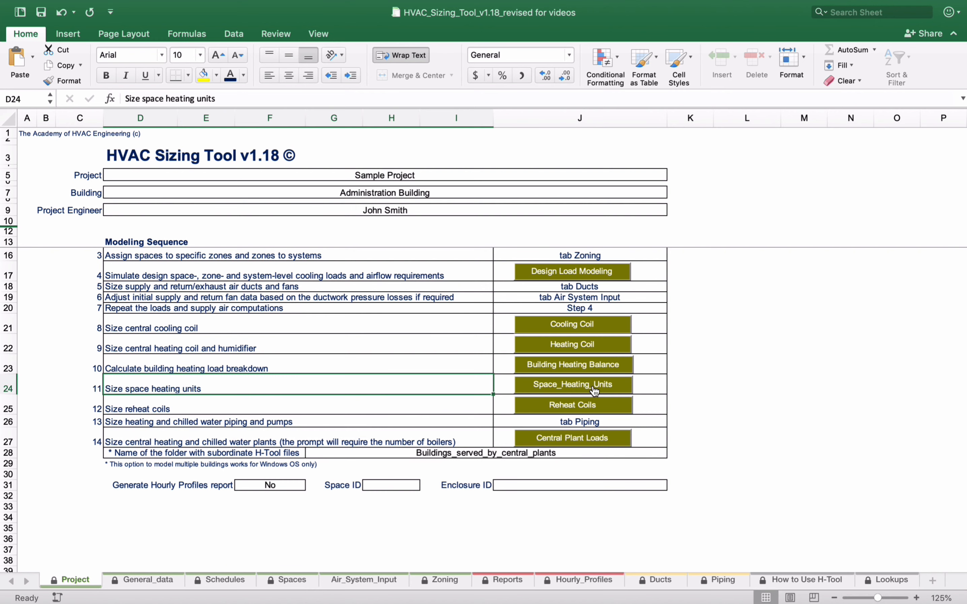
pyautogui.hscroll(5, 536, 395)
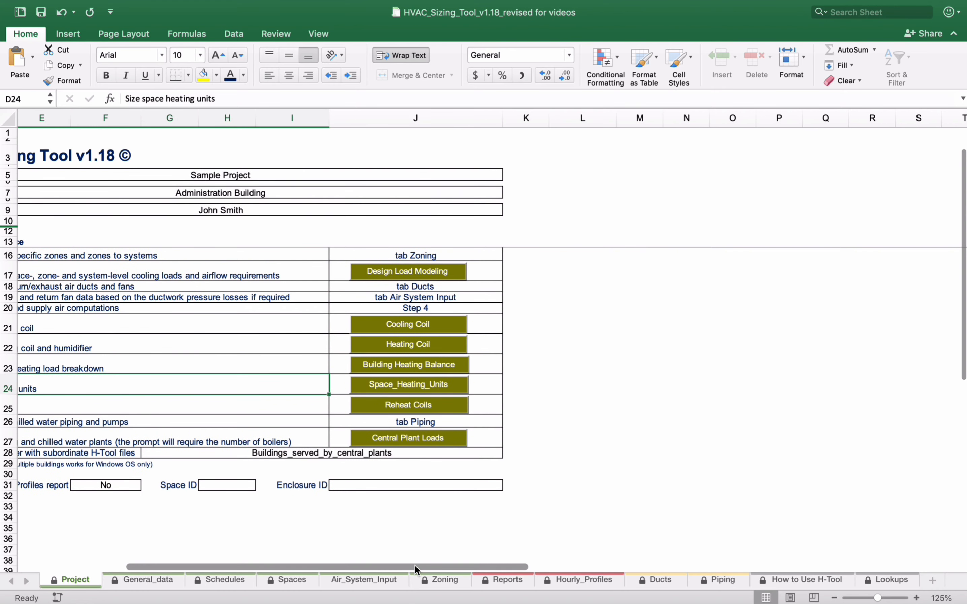
pyautogui.moveTo(415, 565); pyautogui.dragTo(311, 568)
pyautogui.click(126, 408)
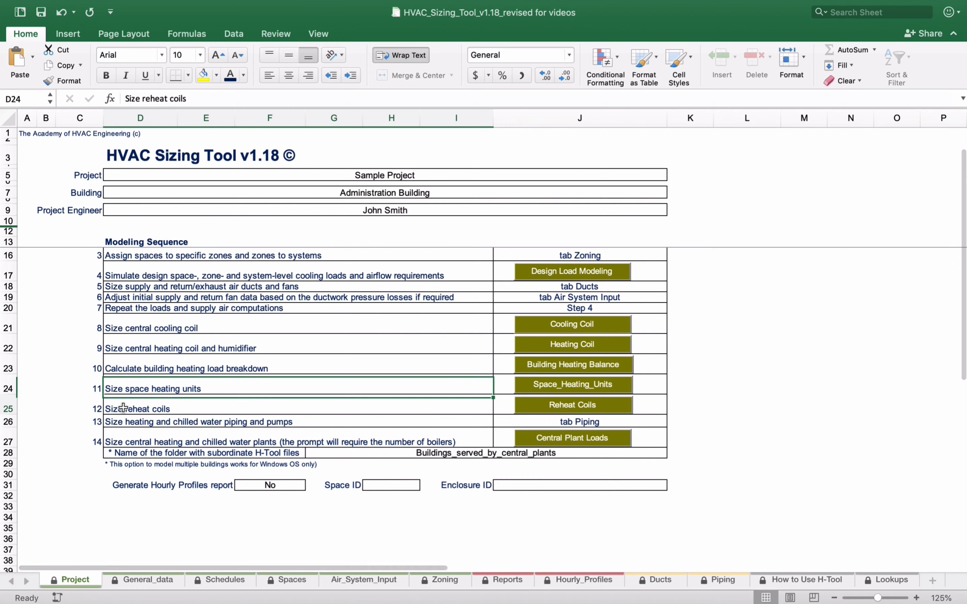
pyautogui.hscroll(3, 569, 407)
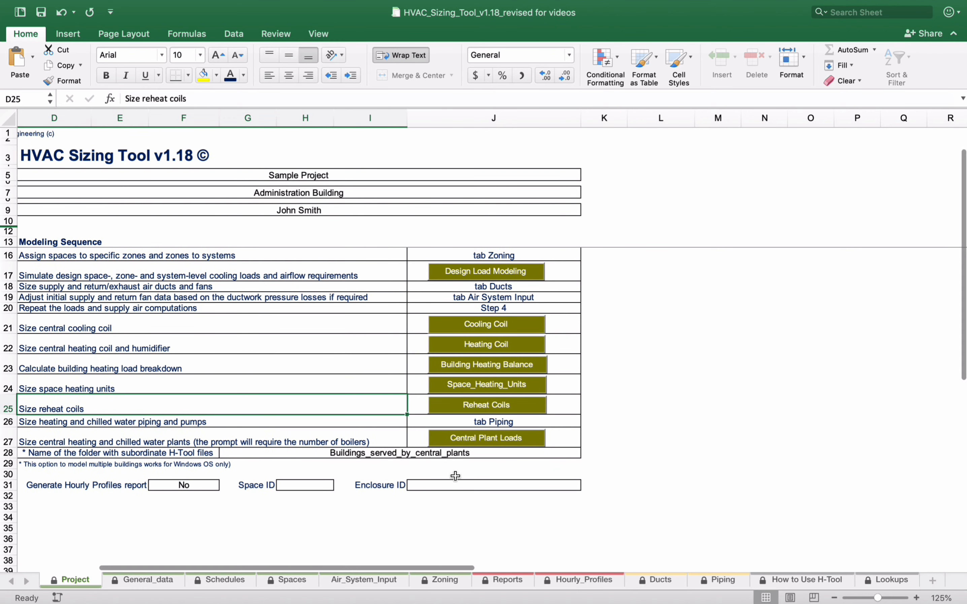
pyautogui.click(132, 422)
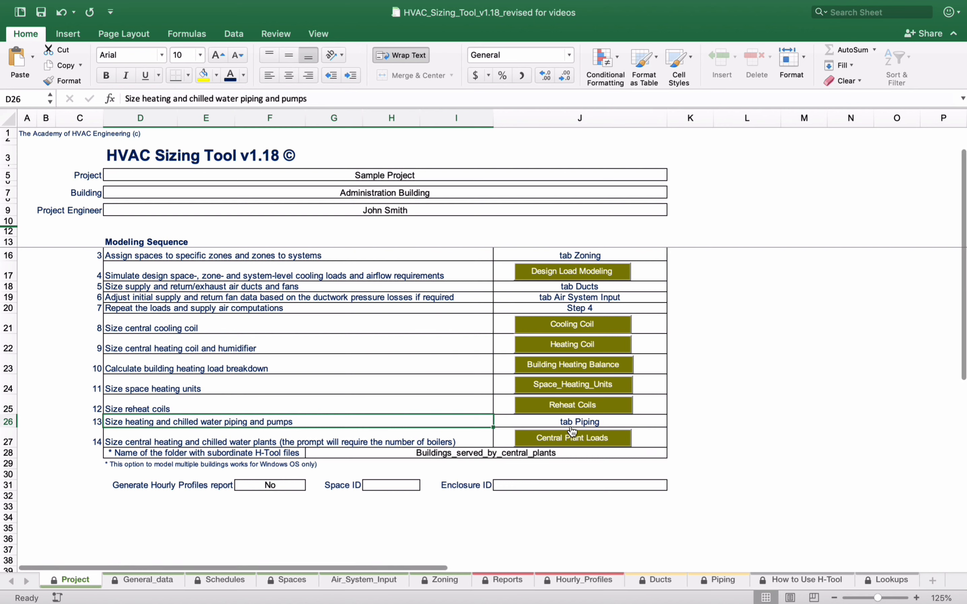
# - Examine the critical path's pipe section inputs on the Piping sheet, and compare the layout with the Ducts sheet
pyautogui.click(718, 580)
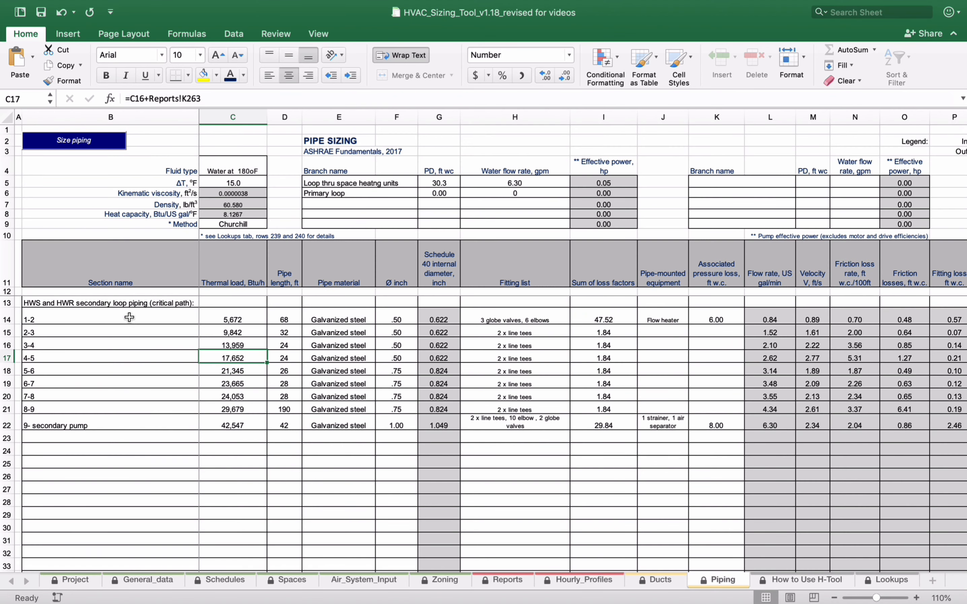
pyautogui.moveTo(129, 318); pyautogui.dragTo(664, 421)
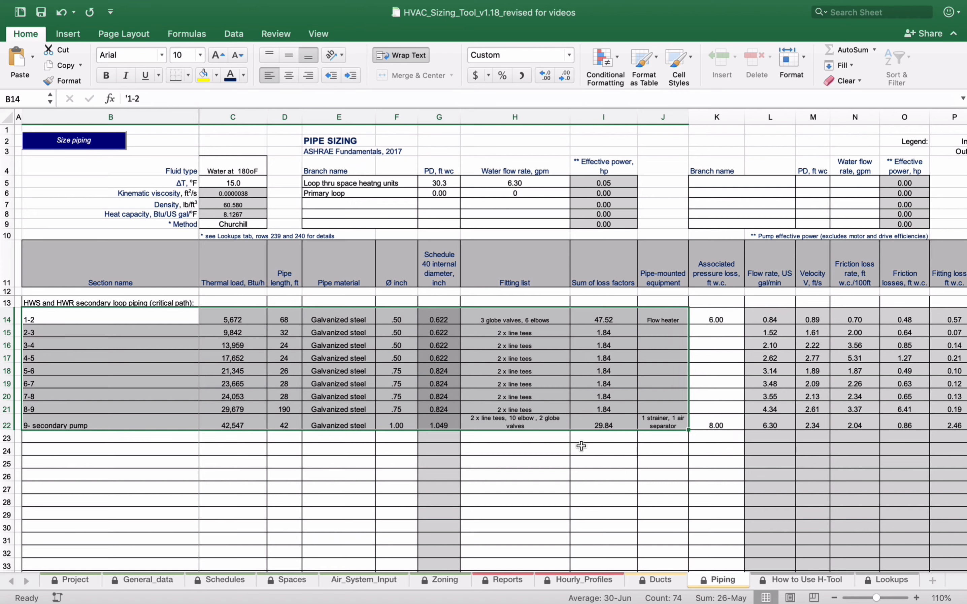
pyautogui.click(662, 583)
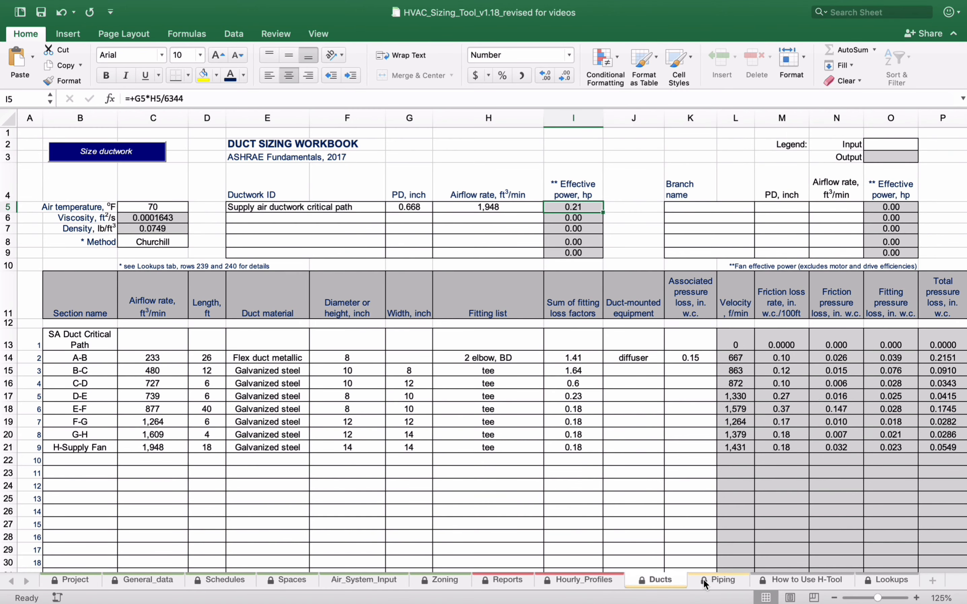
pyautogui.click(716, 584)
pyautogui.click(345, 440)
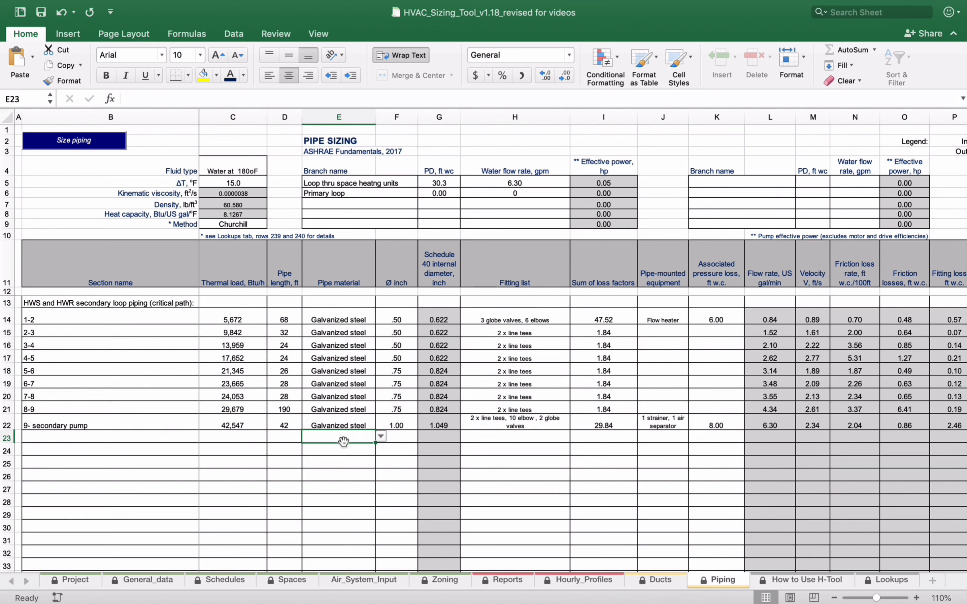
pyautogui.click(265, 458)
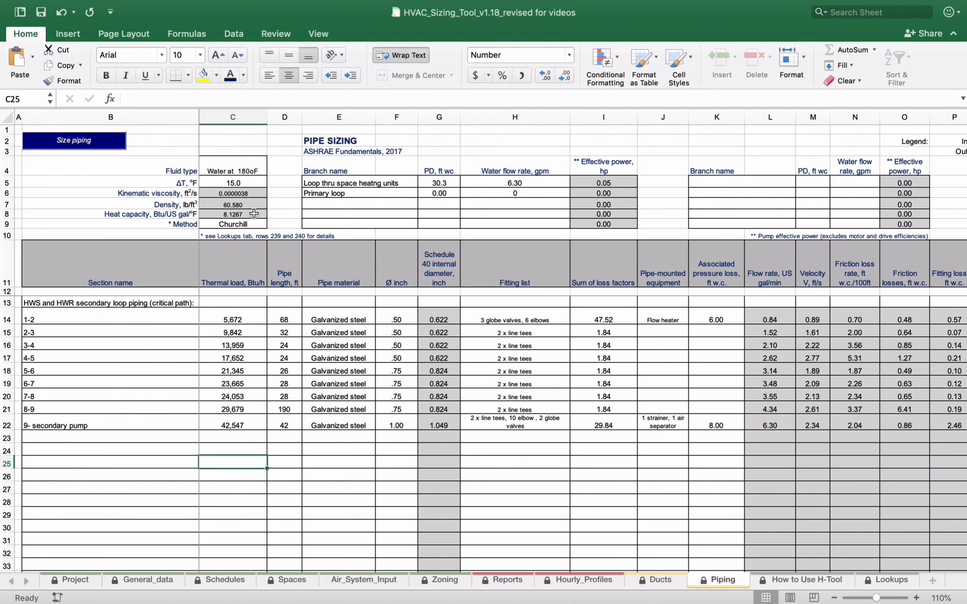
# - Set the pipe sizing fluid type to Water at 60oF and choose Churchill as the calculation method
pyautogui.click(248, 175)
pyautogui.click(272, 171)
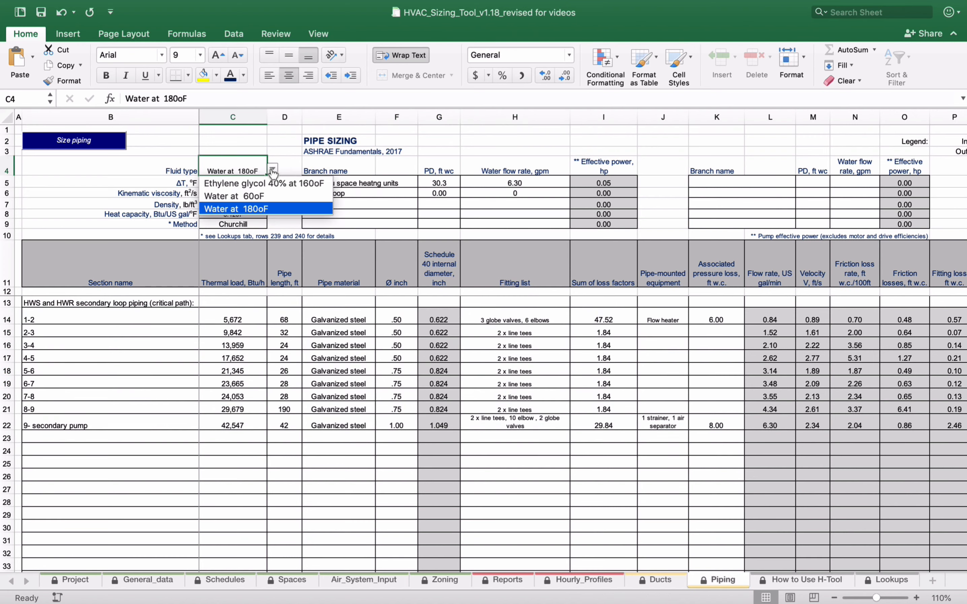
pyautogui.click(273, 196)
pyautogui.click(245, 224)
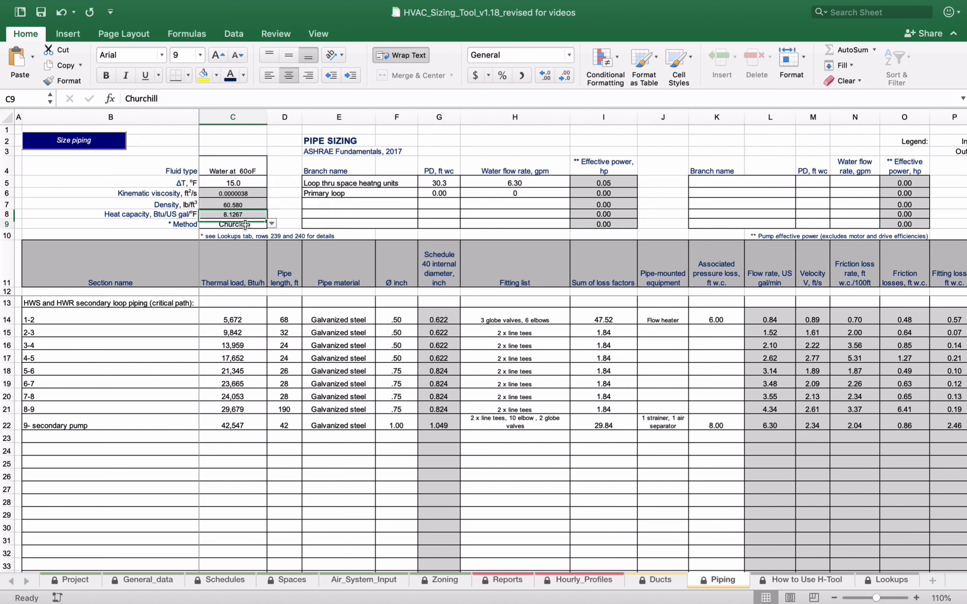
pyautogui.click(272, 224)
pyautogui.click(250, 237)
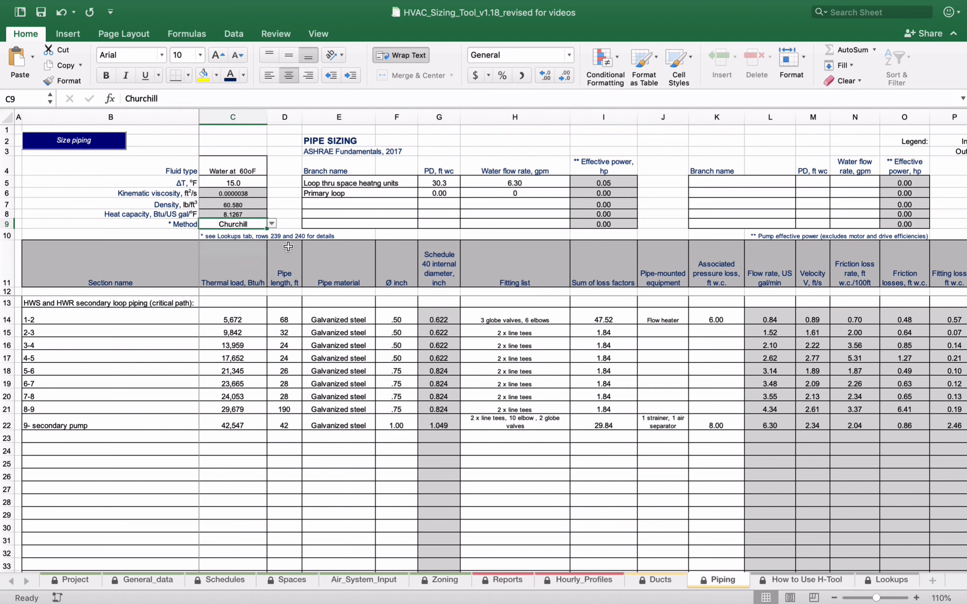
# - Check the pipe section input rows, and run the pipe sizing calculation for the secondary loop's critical path
pyautogui.moveTo(60, 319); pyautogui.dragTo(663, 332)
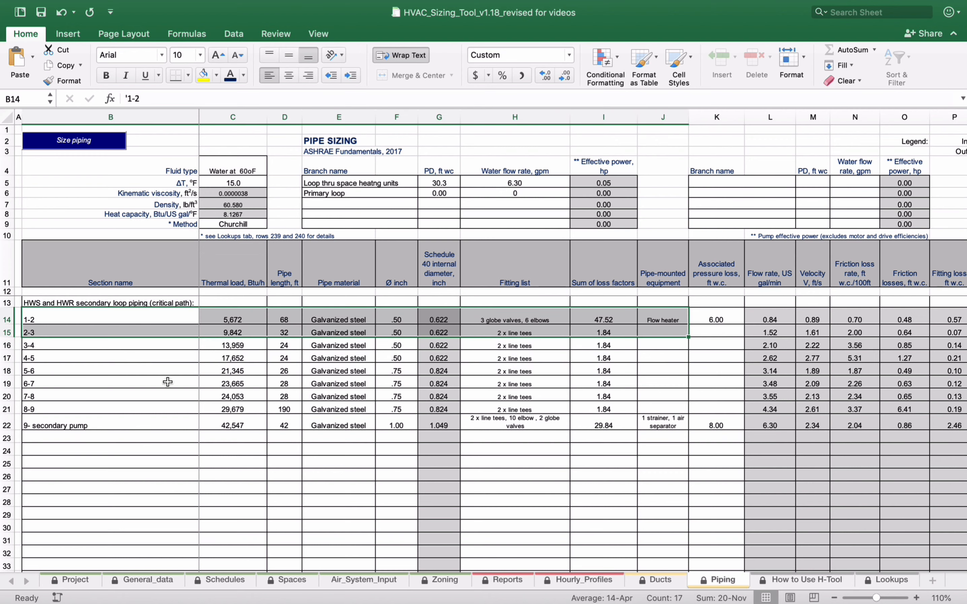
pyautogui.click(75, 336)
pyautogui.click(82, 371)
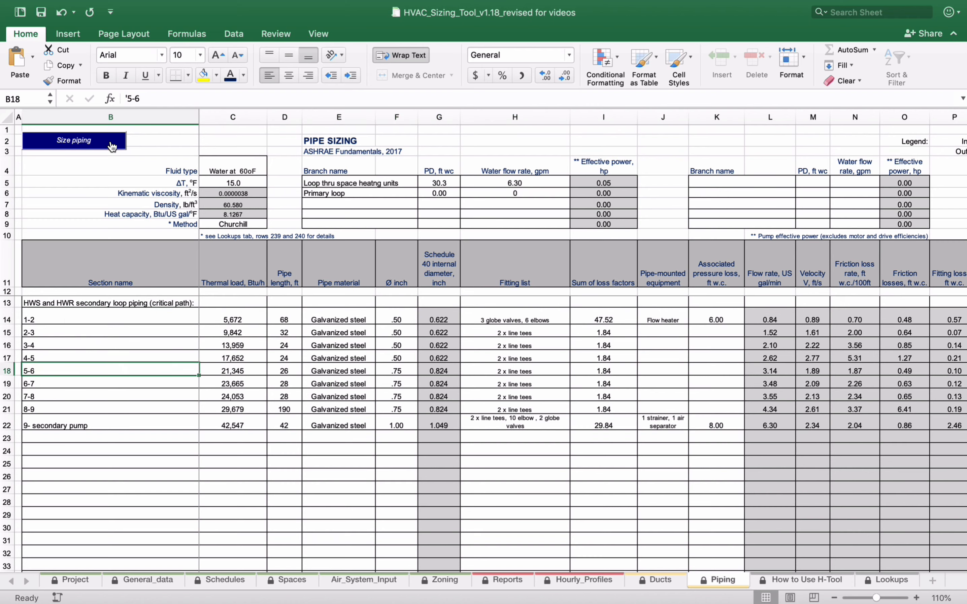
pyautogui.click(98, 145)
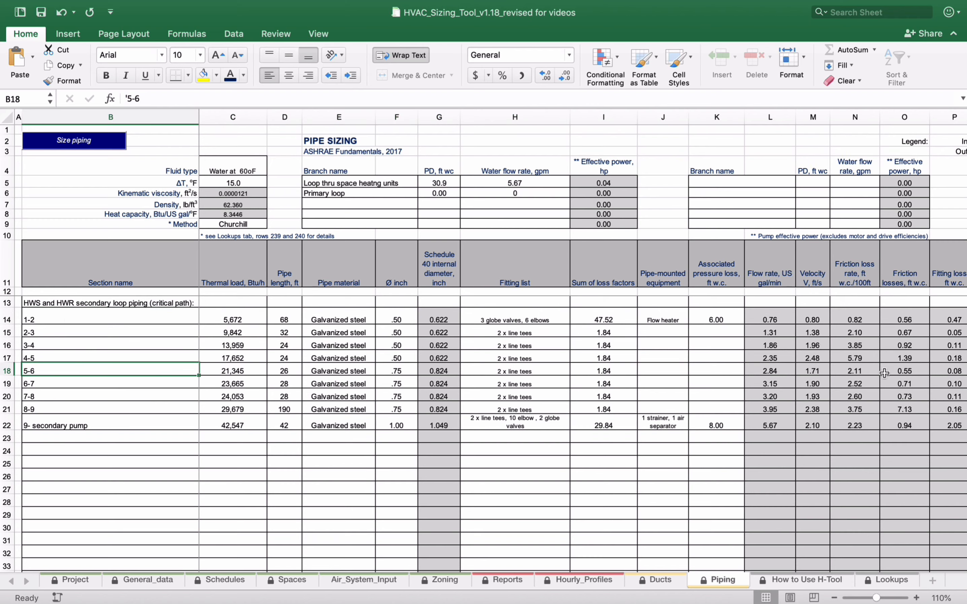
# - Examine the pipe sizing results by section: flow rate, velocity, friction loss rate, total pressure losses and fluid volume
pyautogui.moveTo(779, 316); pyautogui.dragTo(773, 371)
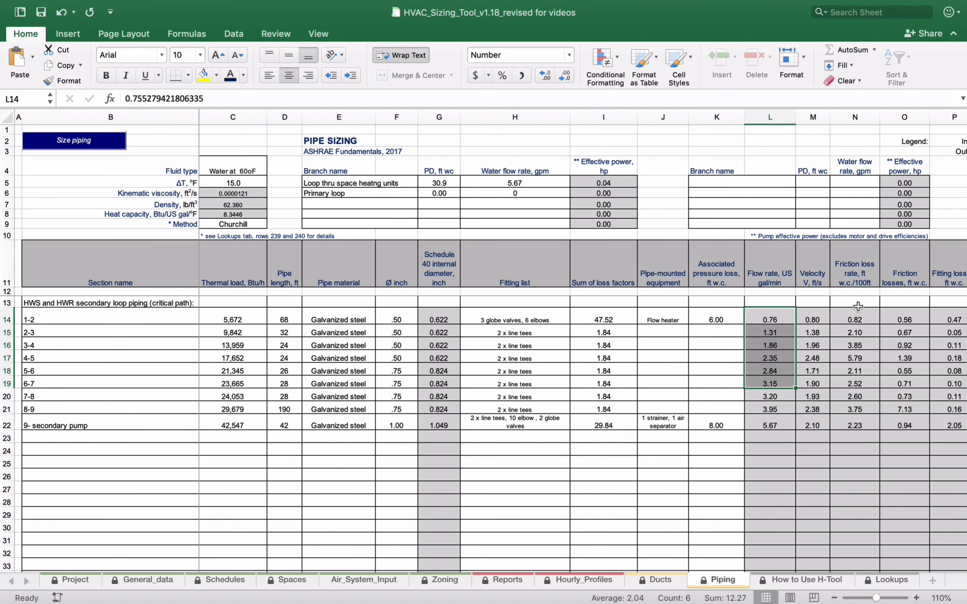
pyautogui.click(817, 327)
pyautogui.moveTo(858, 320); pyautogui.dragTo(862, 364)
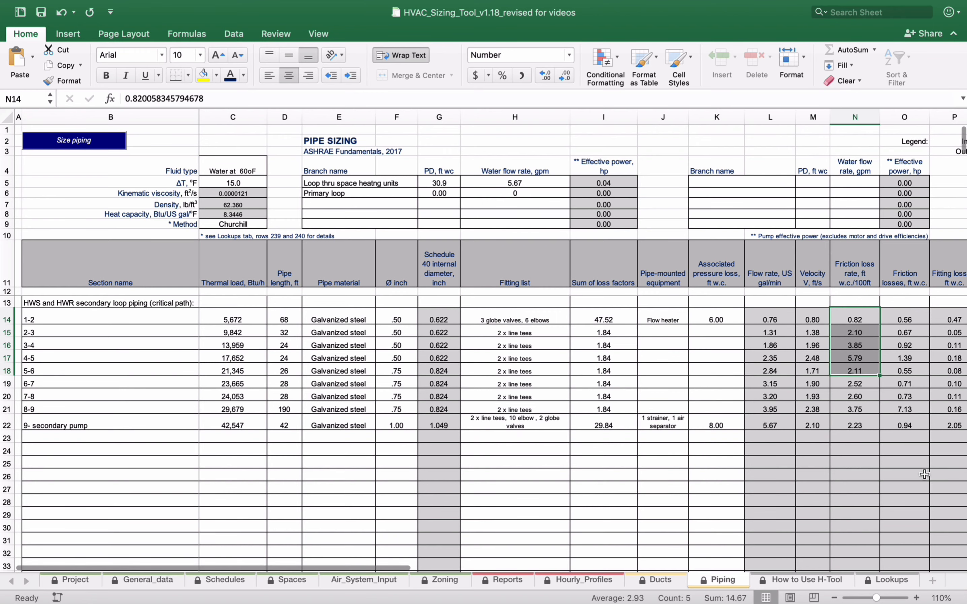
pyautogui.hscroll(5, 692, 247)
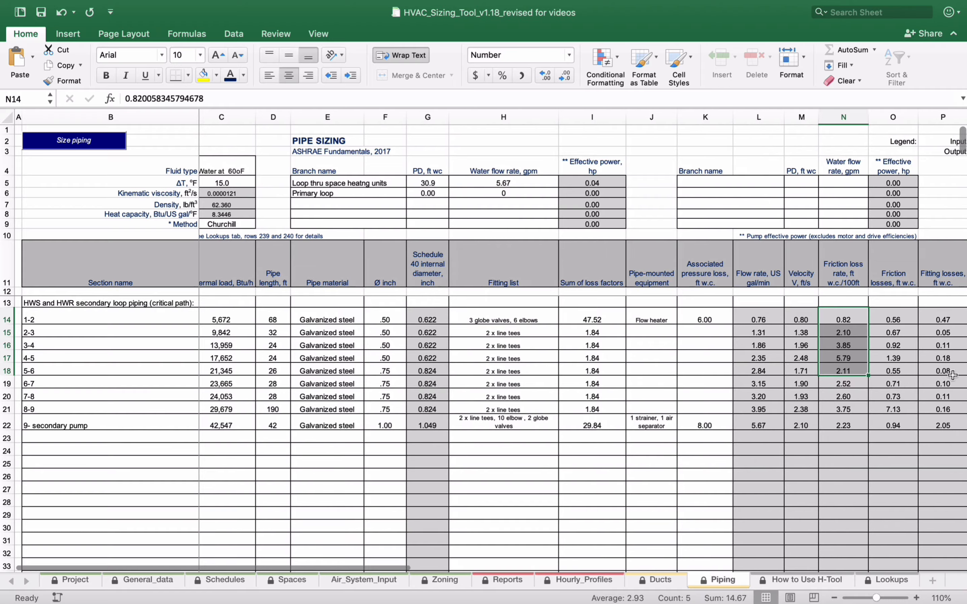
pyautogui.moveTo(755, 321); pyautogui.dragTo(740, 424)
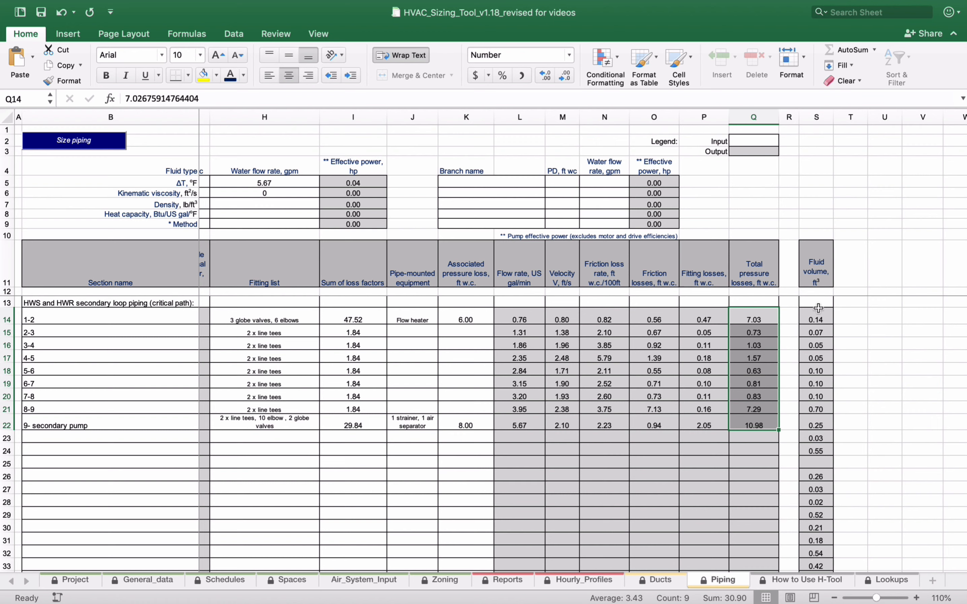
pyautogui.moveTo(819, 322); pyautogui.dragTo(814, 424)
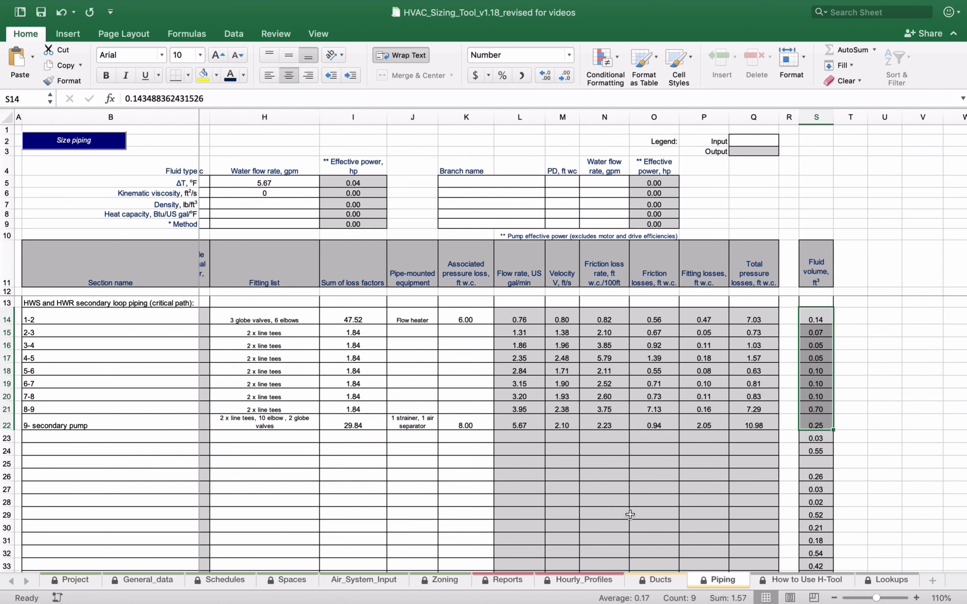
pyautogui.hscroll(-5, 681, 511)
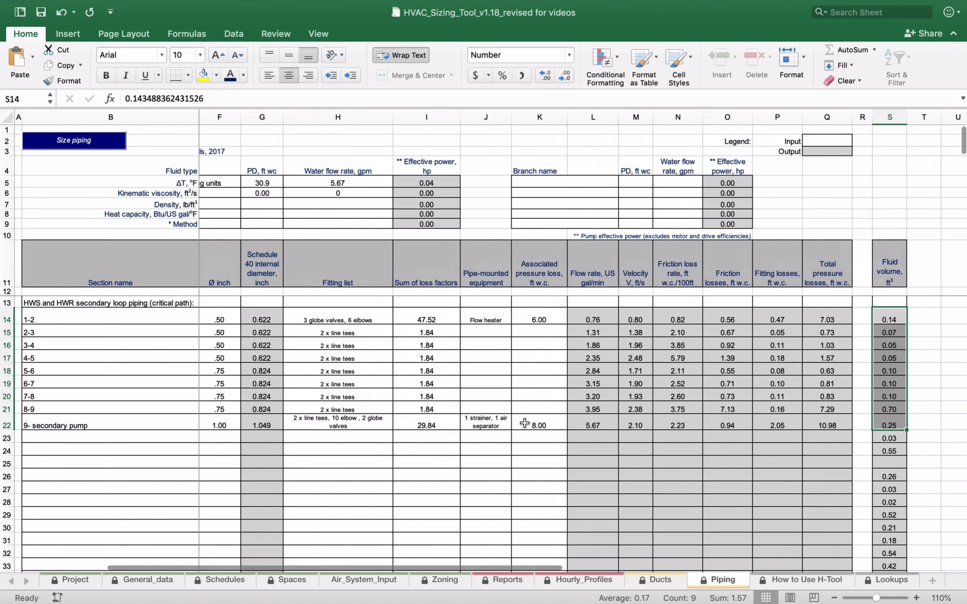
# - Run the central plant loads calculation from modeling step 14 on the Project sheet with 2 boilers
pyautogui.click(73, 581)
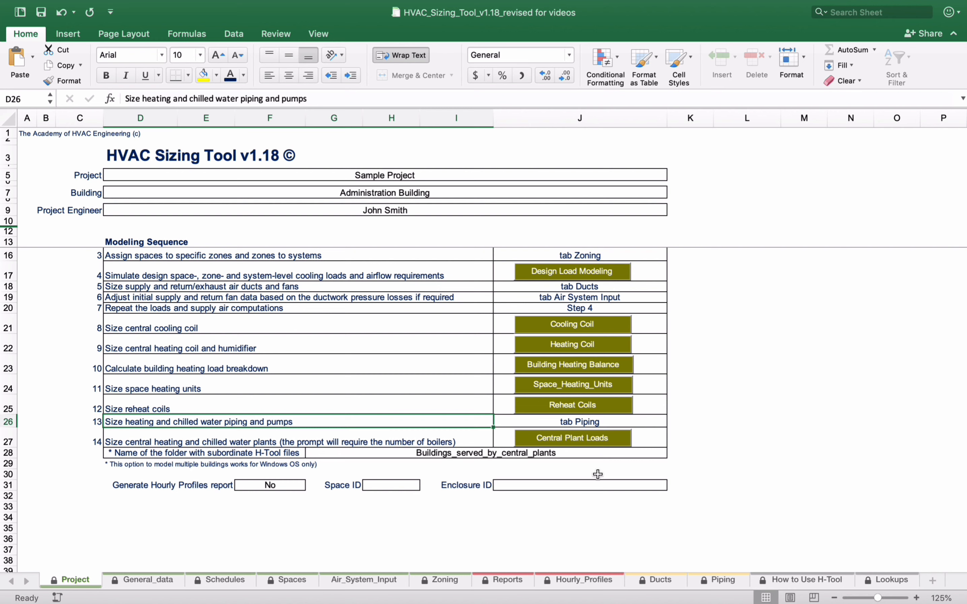
pyautogui.click(563, 441)
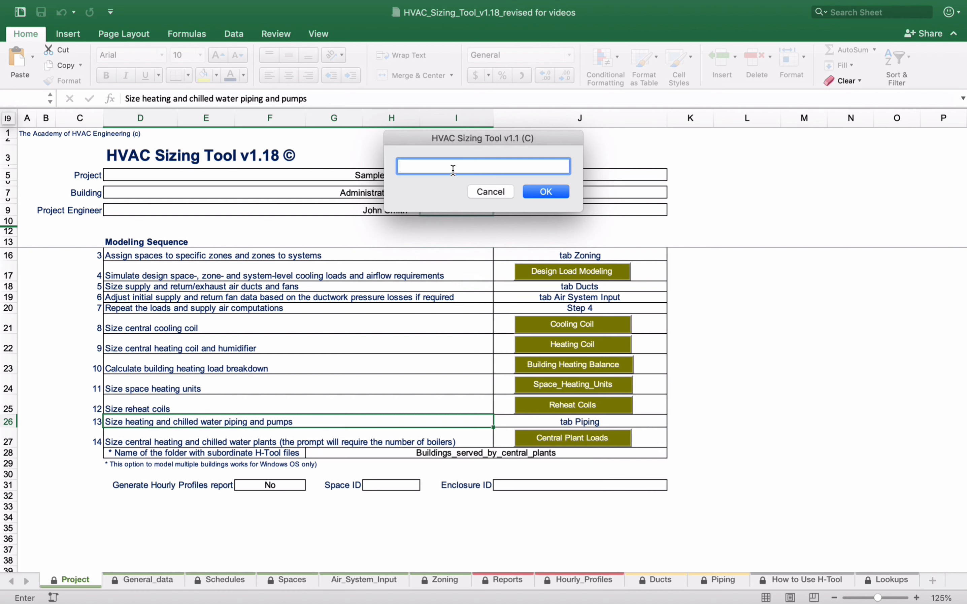
pyautogui.write('2')
pyautogui.click(546, 193)
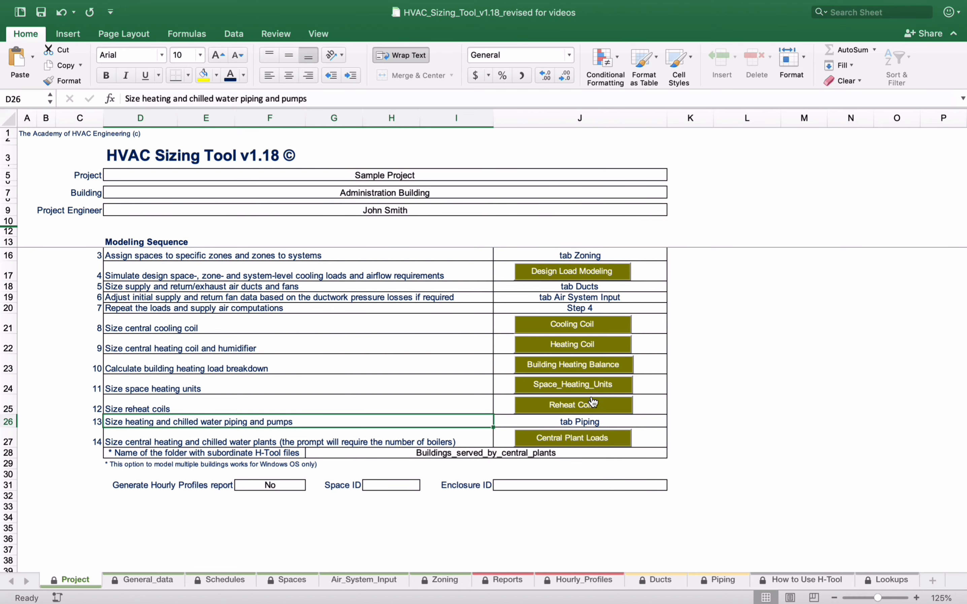
# - Look through the Reports sheet, from the envelope inputs and design outdoor conditions to the space ventilation and supply air requirements
pyautogui.click(496, 579)
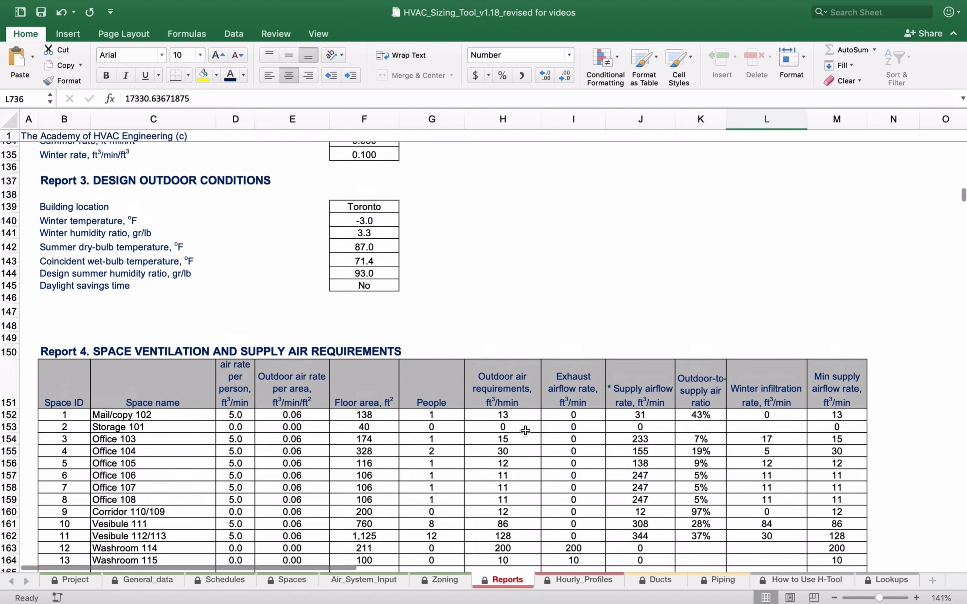
pyautogui.scroll(-2, 525, 430)
pyautogui.moveTo(964, 199); pyautogui.dragTo(962, 151)
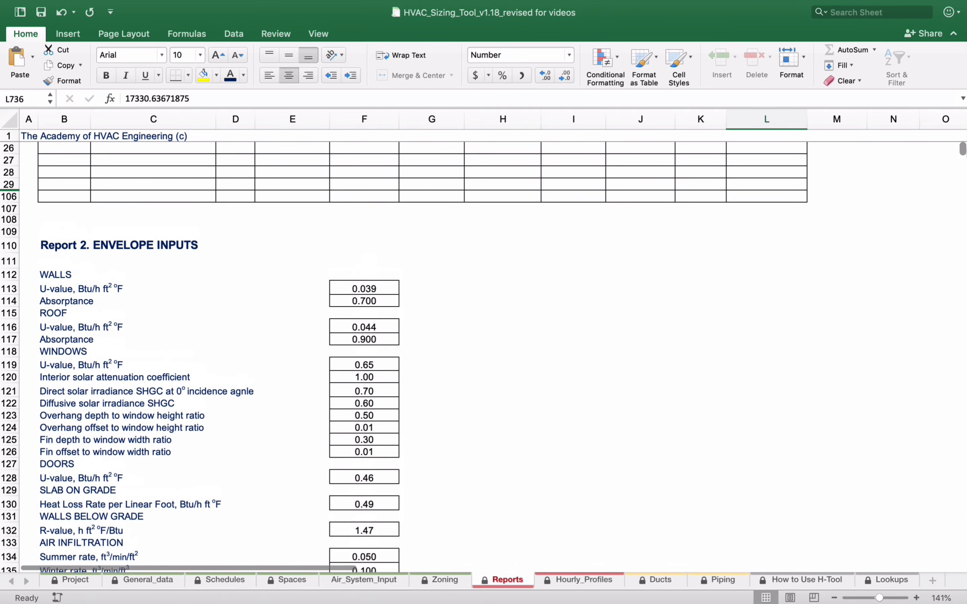
pyautogui.scroll(-5, 505, 311)
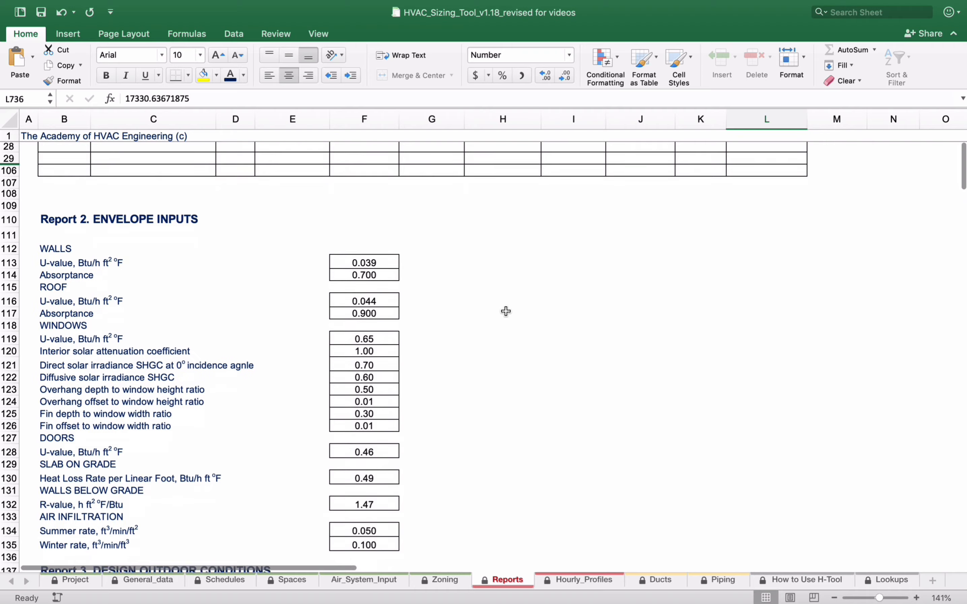
pyautogui.scroll(-5, 502, 321)
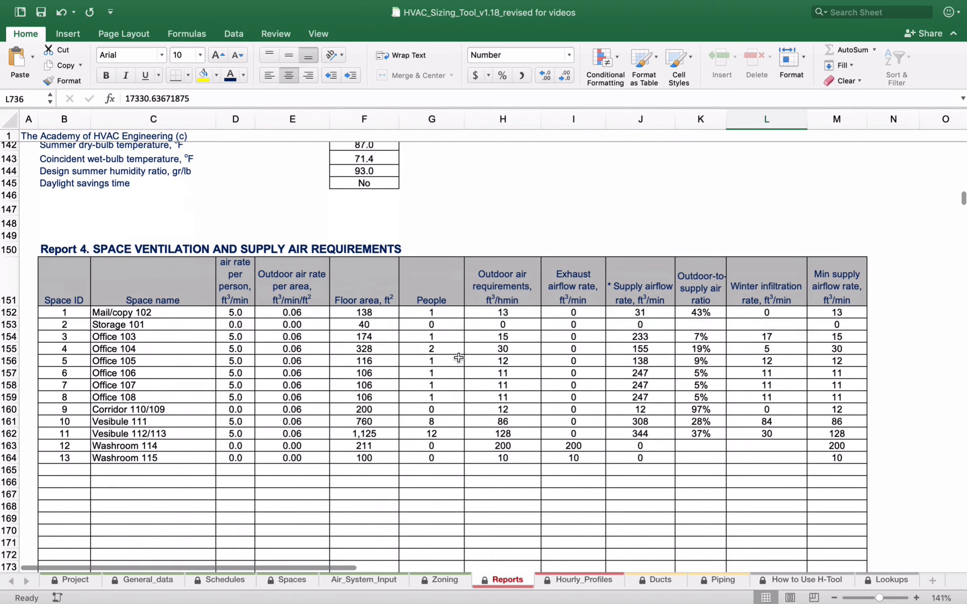
pyautogui.scroll(-2, 471, 376)
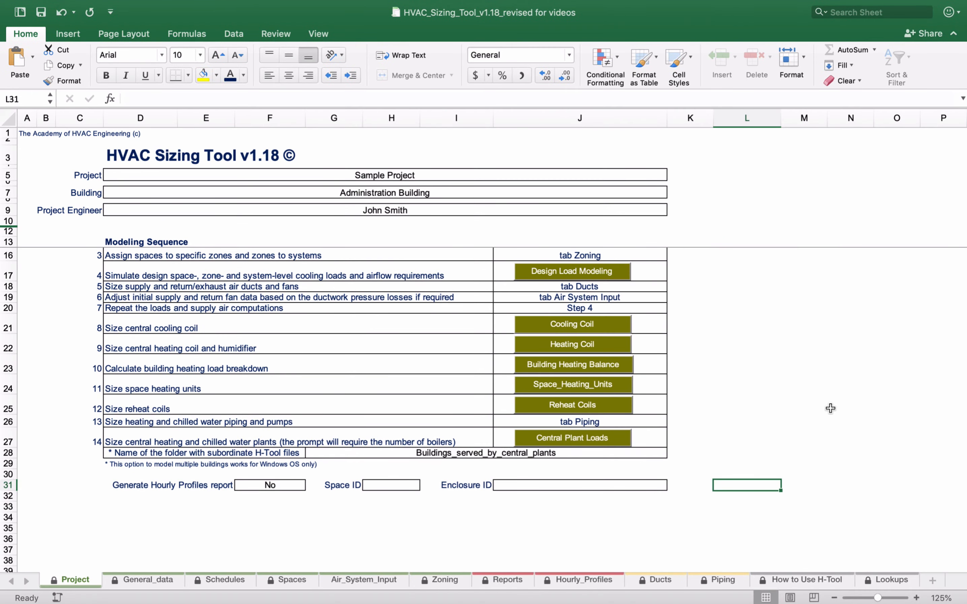